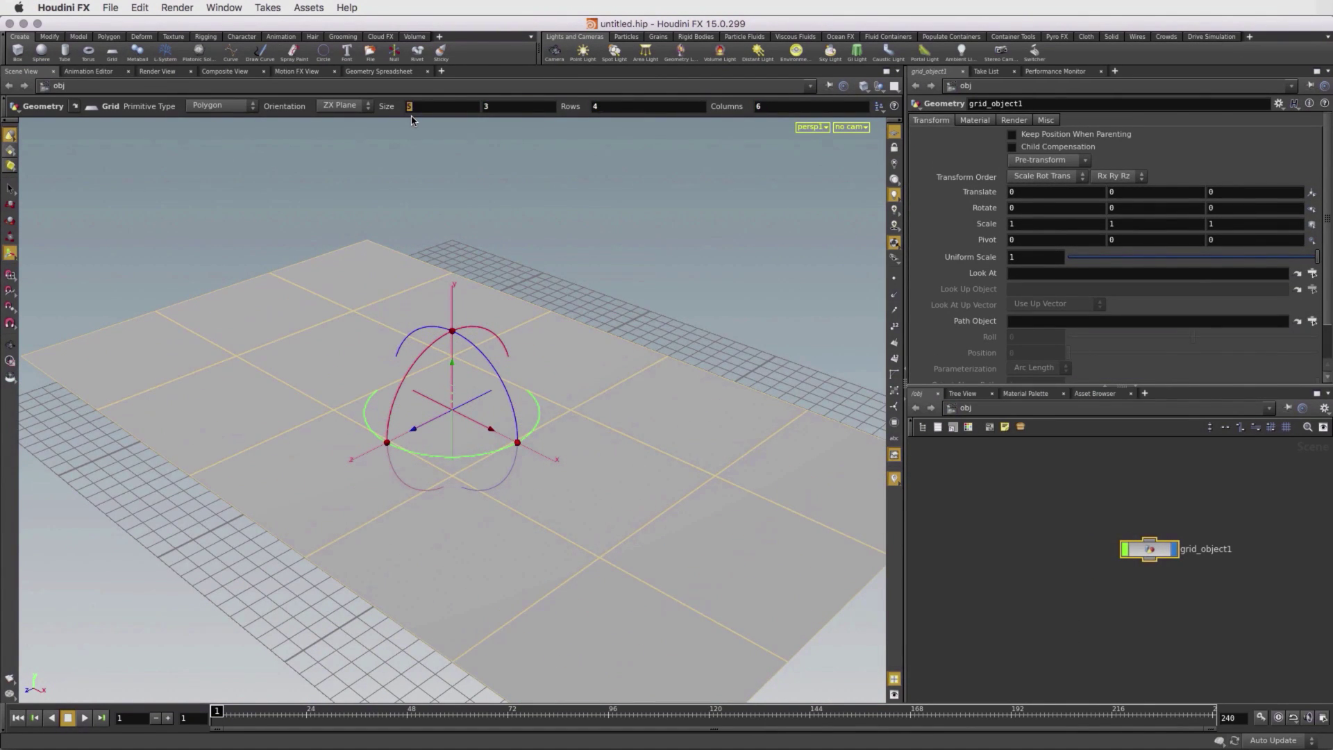
# - Add a box at the origin and set its size to 0.1 in X and 0.1 in Z
pyautogui.click(18, 50)
pyautogui.press('Return')
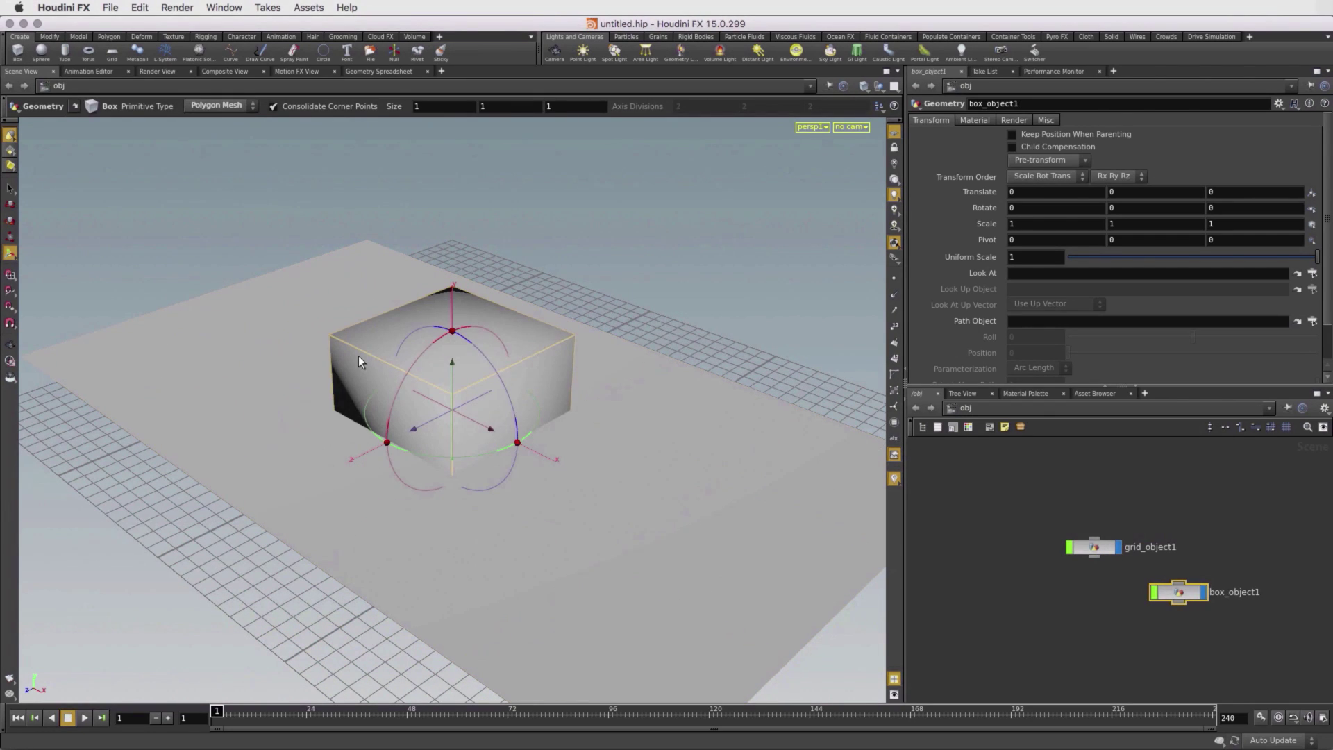
pyautogui.doubleClick(1179, 592)
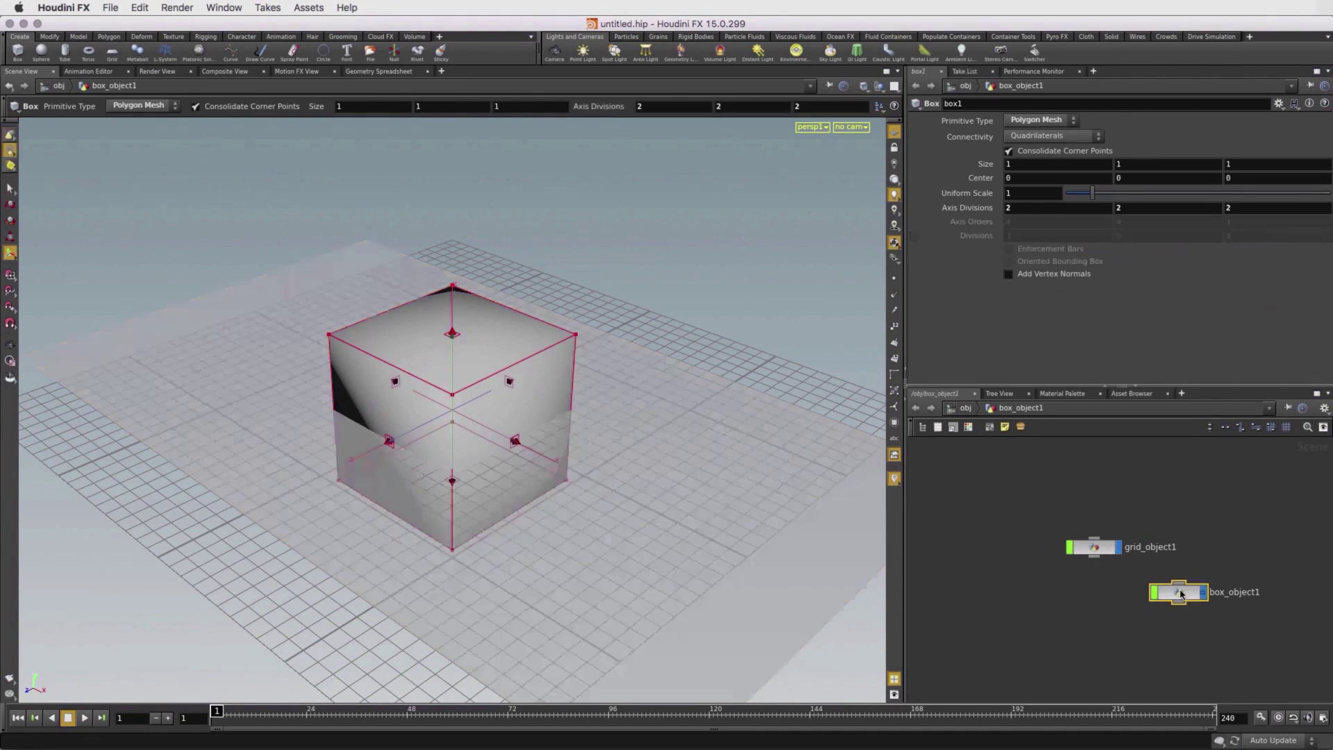
pyautogui.click(1037, 165)
pyautogui.write('.1')
pyautogui.press('Tab')
pyautogui.press('Tab')
pyautogui.write('.1')
pyautogui.press('Tab')
# - Link the box's Center Y to half its Y size with the expression ch("sizey")/2
pyautogui.moveTo(1119, 164); pyautogui.dragTo(1127, 181)
pyautogui.click(1174, 238)
pyautogui.click(1199, 175)
pyautogui.write('/2')
pyautogui.press('Return')
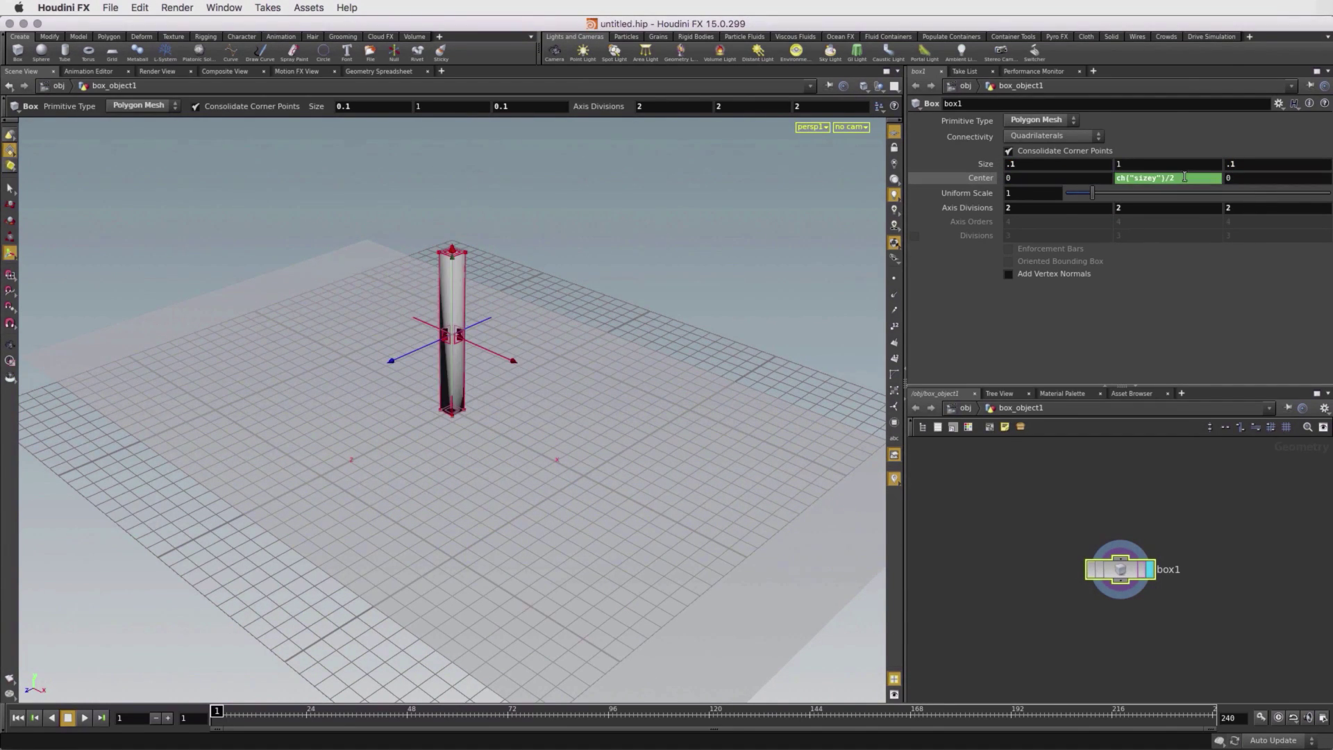
# - Test the center link by setting the box's Y size to 1.25, and restore it to 1
pyautogui.write('1.25')
pyautogui.press('Return')
pyautogui.click(1116, 164)
pyautogui.write('1')
pyautogui.press('Return')
# - Use Copy to Points to place the column box on the grid's points, with Transform Using Template Point Attributes turned off
pyautogui.click(965, 408)
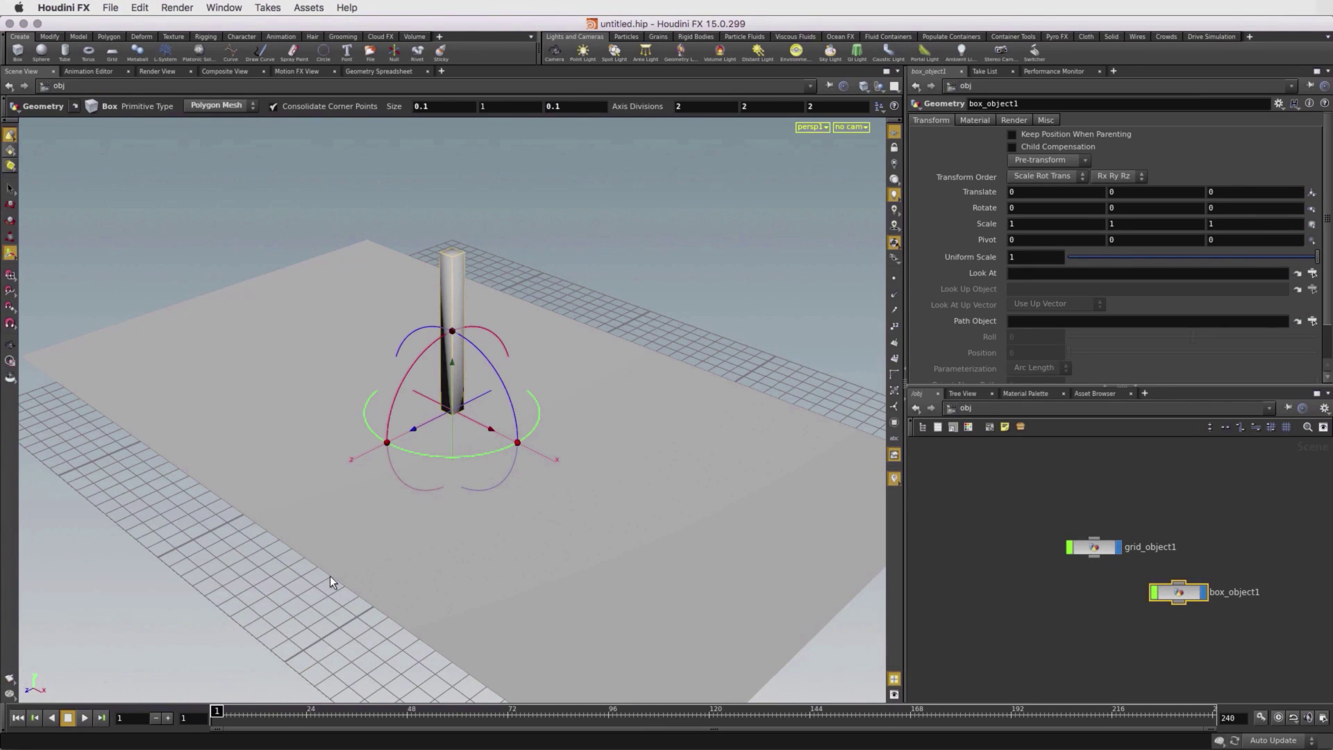
pyautogui.click(134, 236)
pyautogui.click(10, 189)
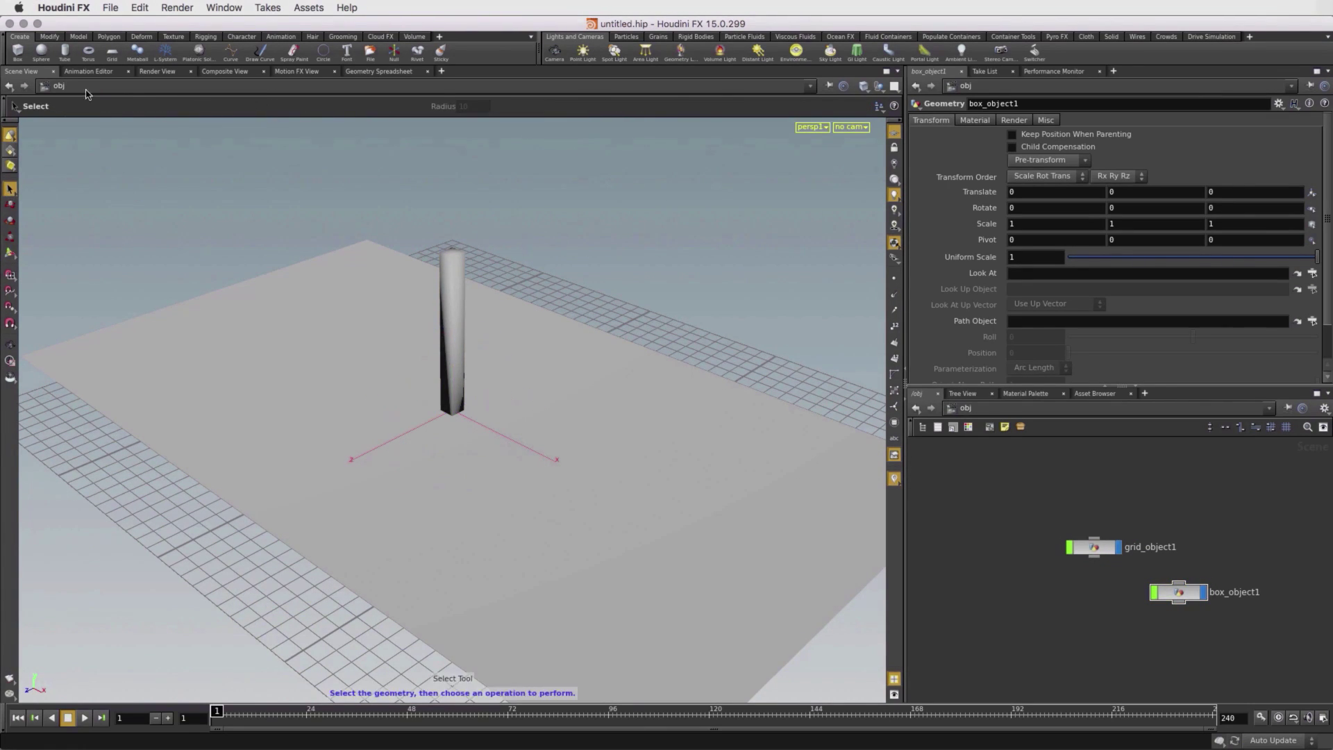
pyautogui.click(49, 36)
pyautogui.click(101, 54)
pyautogui.click(452, 289)
pyautogui.press('Return')
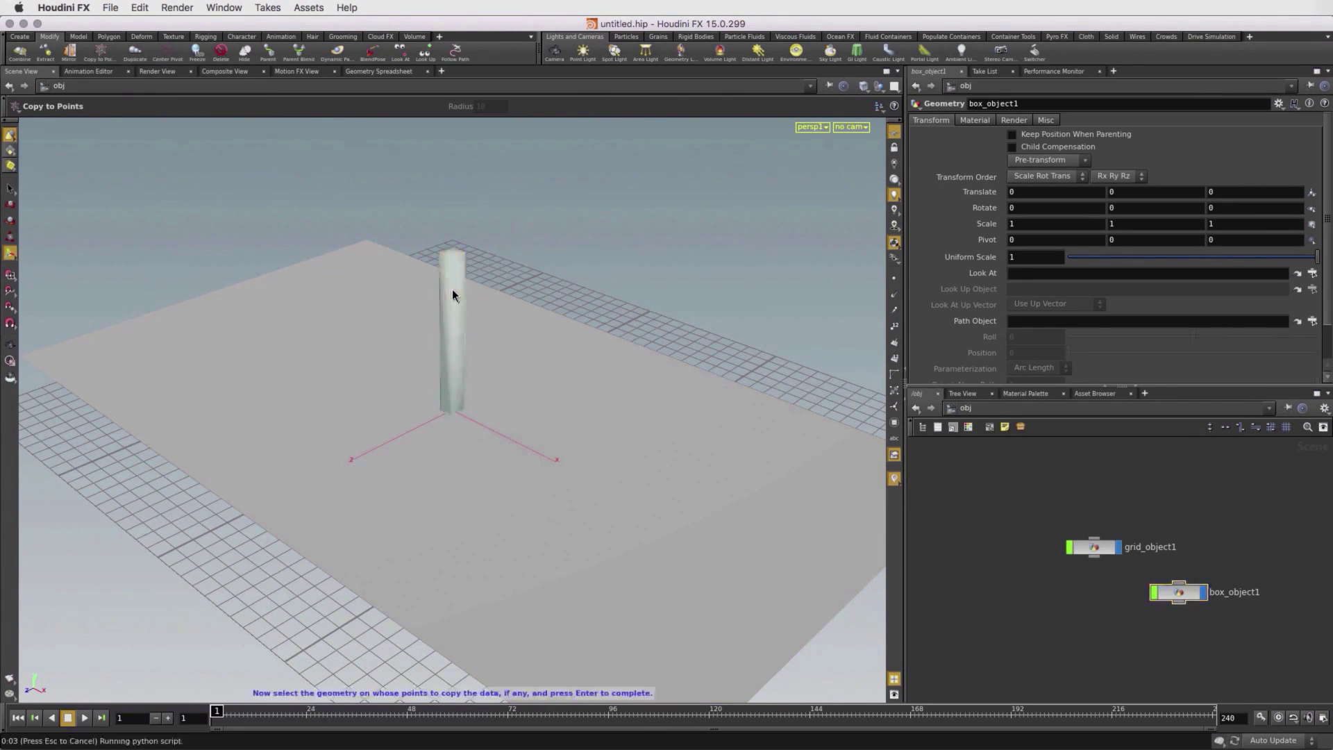
pyautogui.click(582, 413)
pyautogui.press('Return')
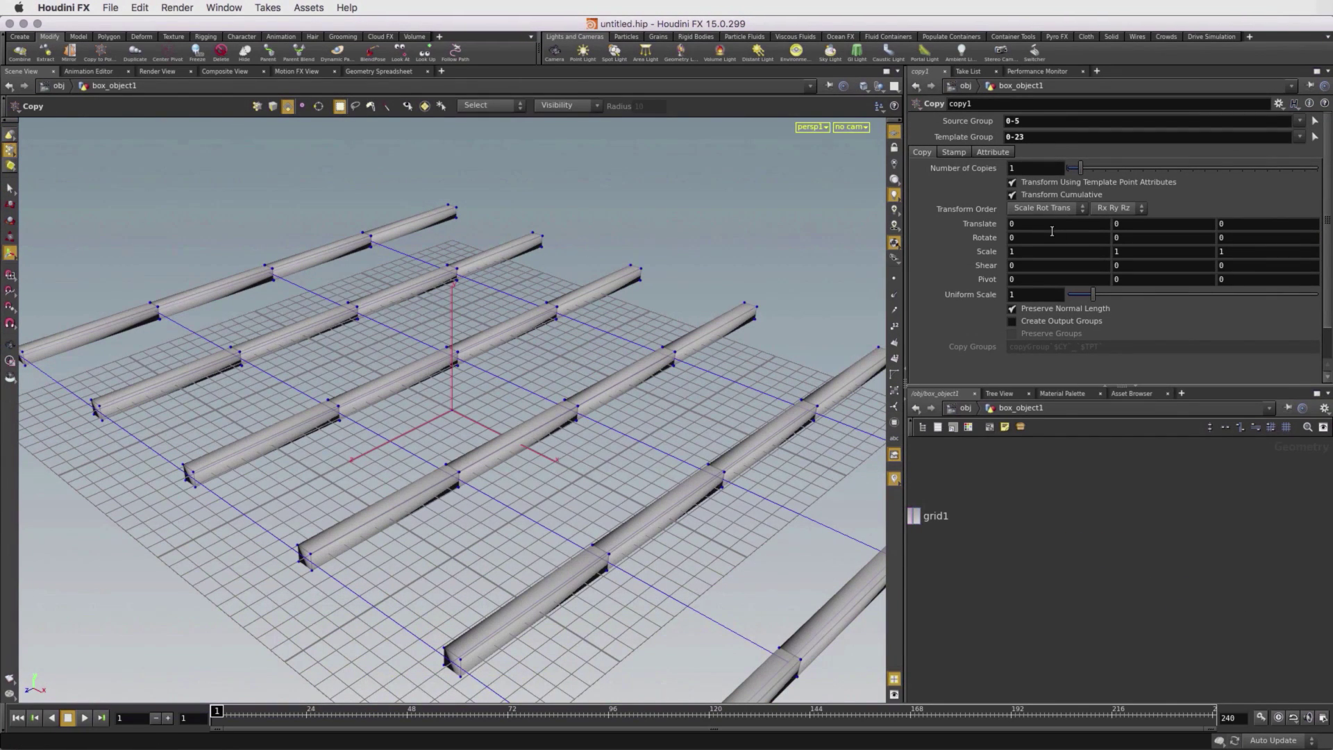
pyautogui.click(1030, 185)
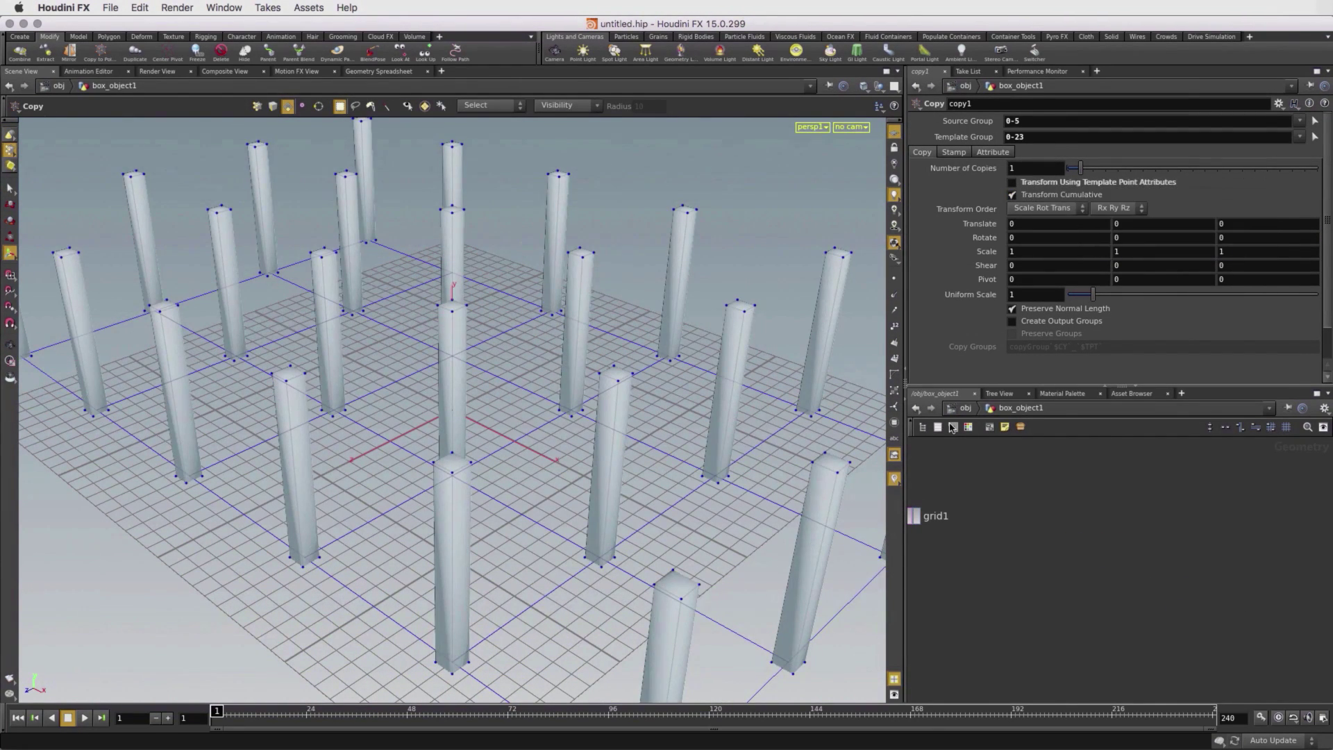
# - Add a second box at the origin as a floor slab sized 6 by 0.05 by 4
pyautogui.keyDown('alt'); pyautogui.moveTo(747, 212); pyautogui.dragTo(365, 266, button='right'); pyautogui.keyUp('alt')
pyautogui.keyDown('alt'); pyautogui.moveTo(366, 265); pyautogui.dragTo(517, 255); pyautogui.keyUp('alt')
pyautogui.keyDown('alt'); pyautogui.moveTo(517, 256); pyautogui.dragTo(652, 201, button='right'); pyautogui.keyUp('alt')
pyautogui.moveTo(652, 200); pyautogui.dragTo(535, 264)
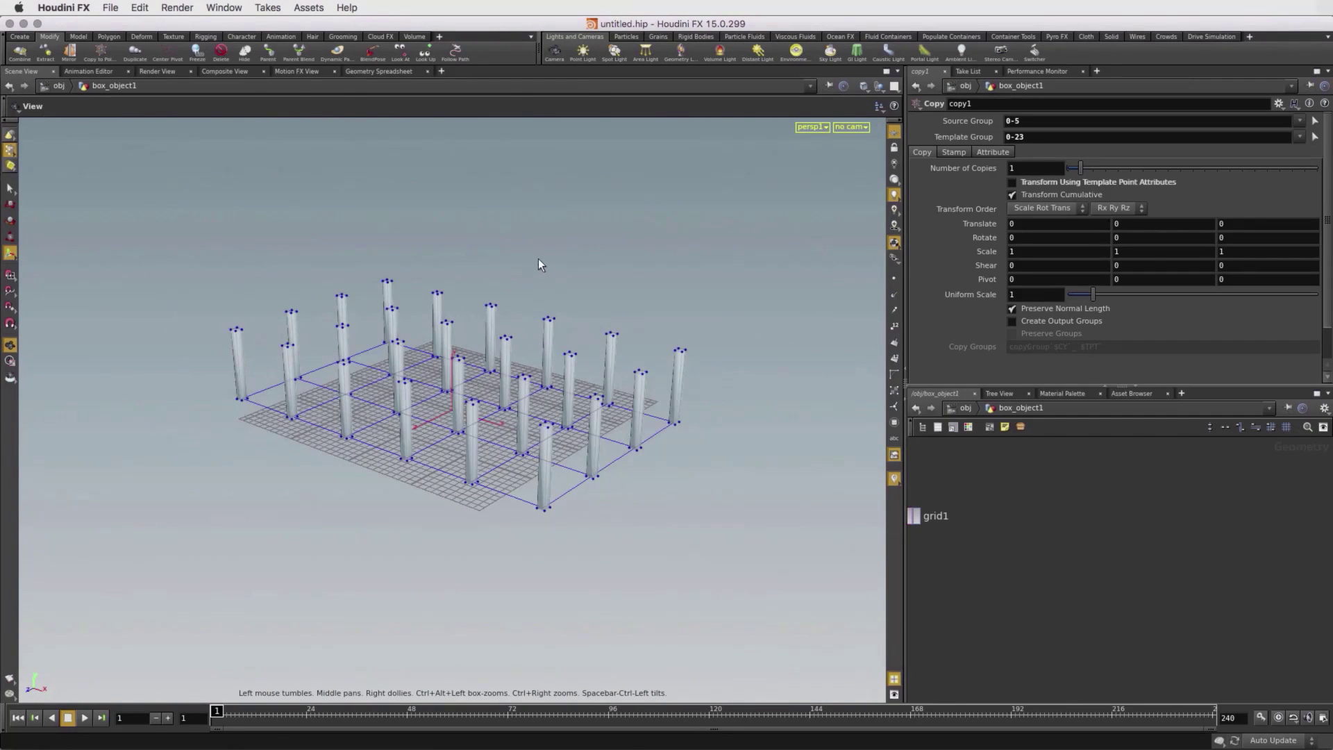
pyautogui.click(20, 36)
pyautogui.click(17, 51)
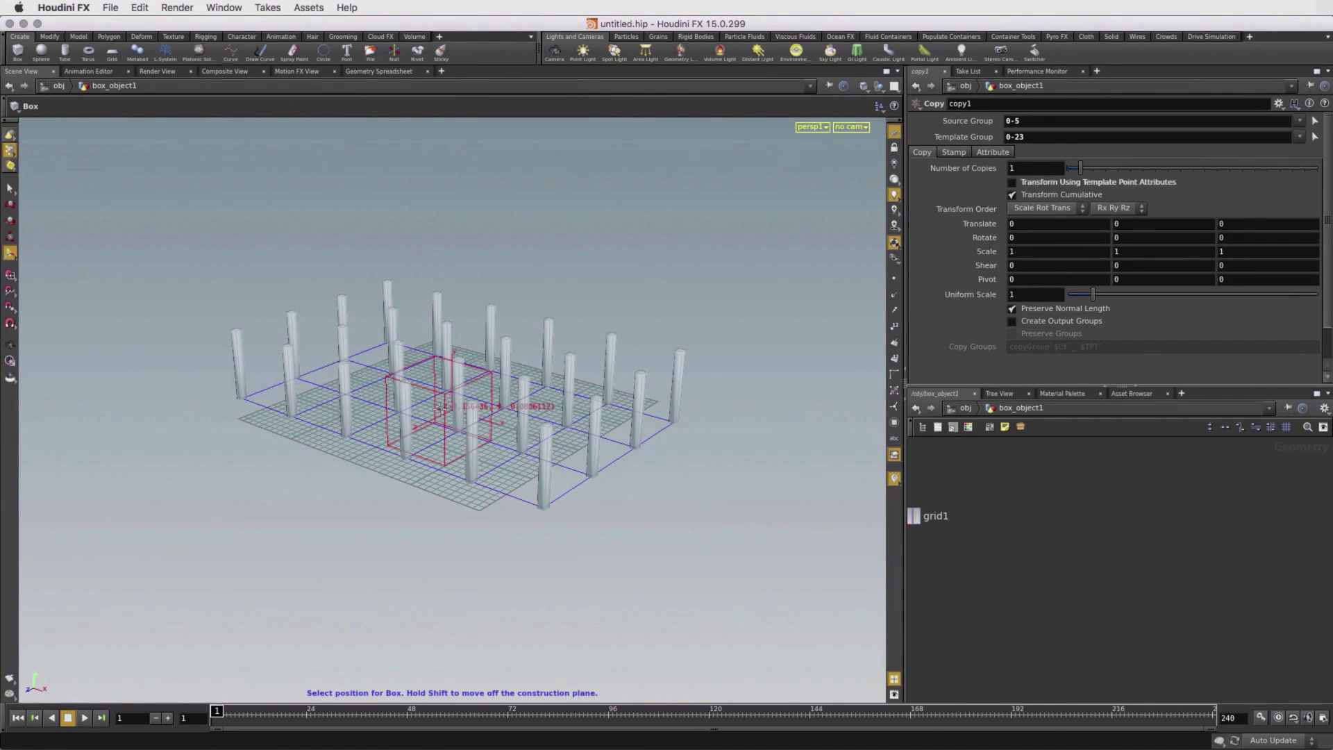
pyautogui.click(441, 414)
pyautogui.write('6')
pyautogui.press('Return')
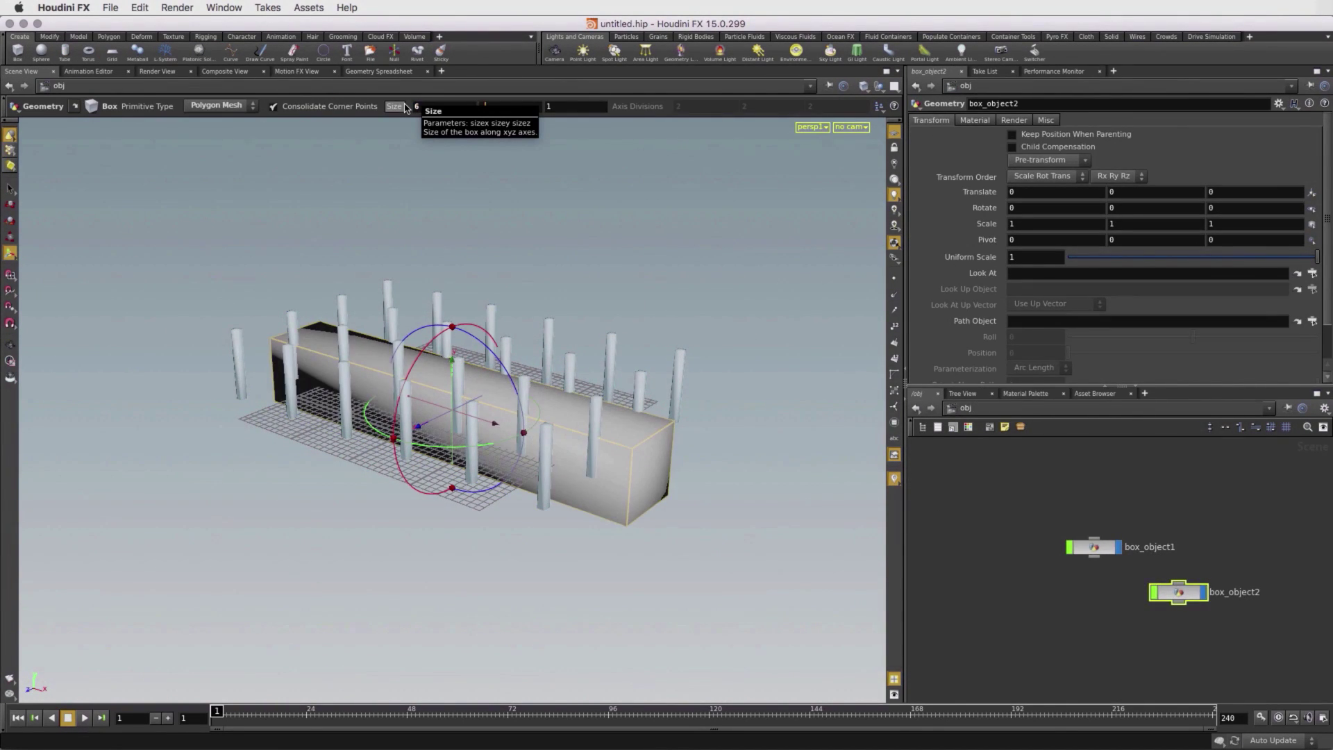
pyautogui.write('.05')
pyautogui.press('Tab')
pyautogui.write('4')
pyautogui.press('Return')
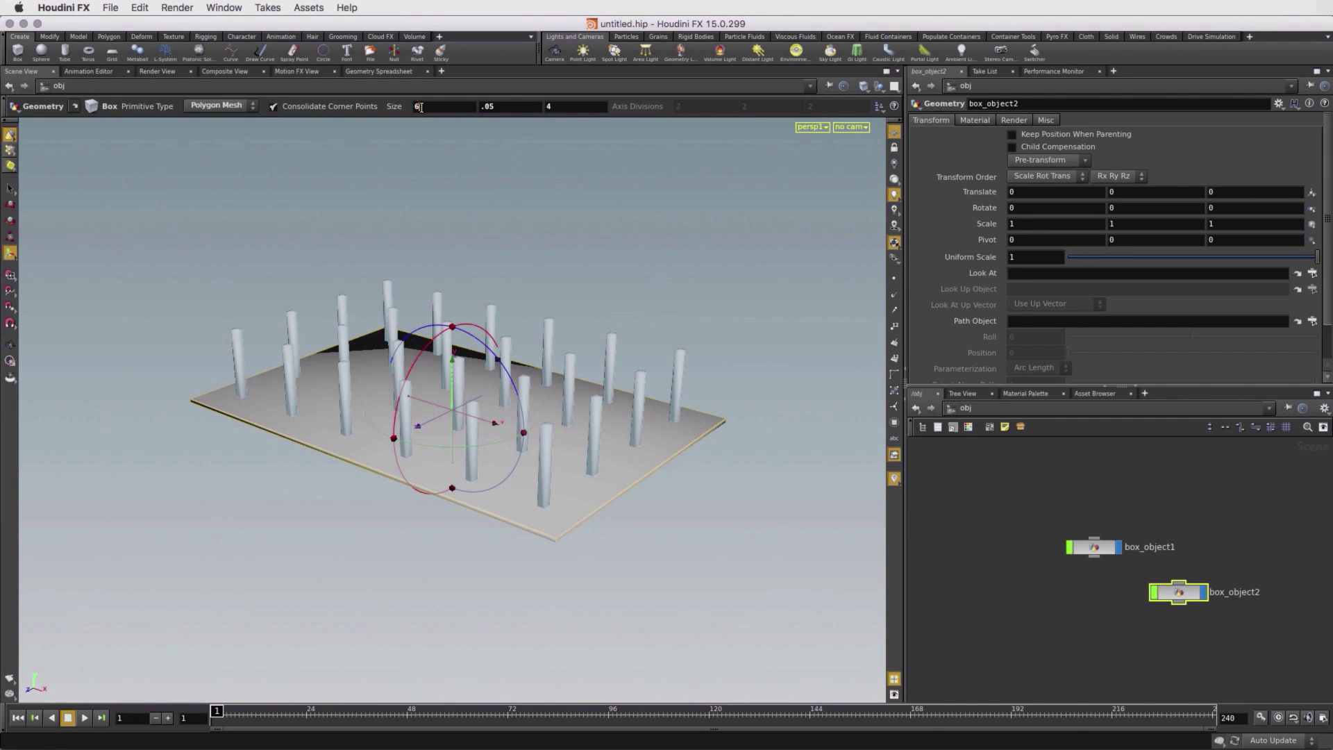
# - Resize the slab to 5.5 in X and 3.5 in Z and raise it to Translate Y 1.0125
pyautogui.write('5.5')
pyautogui.press('Tab')
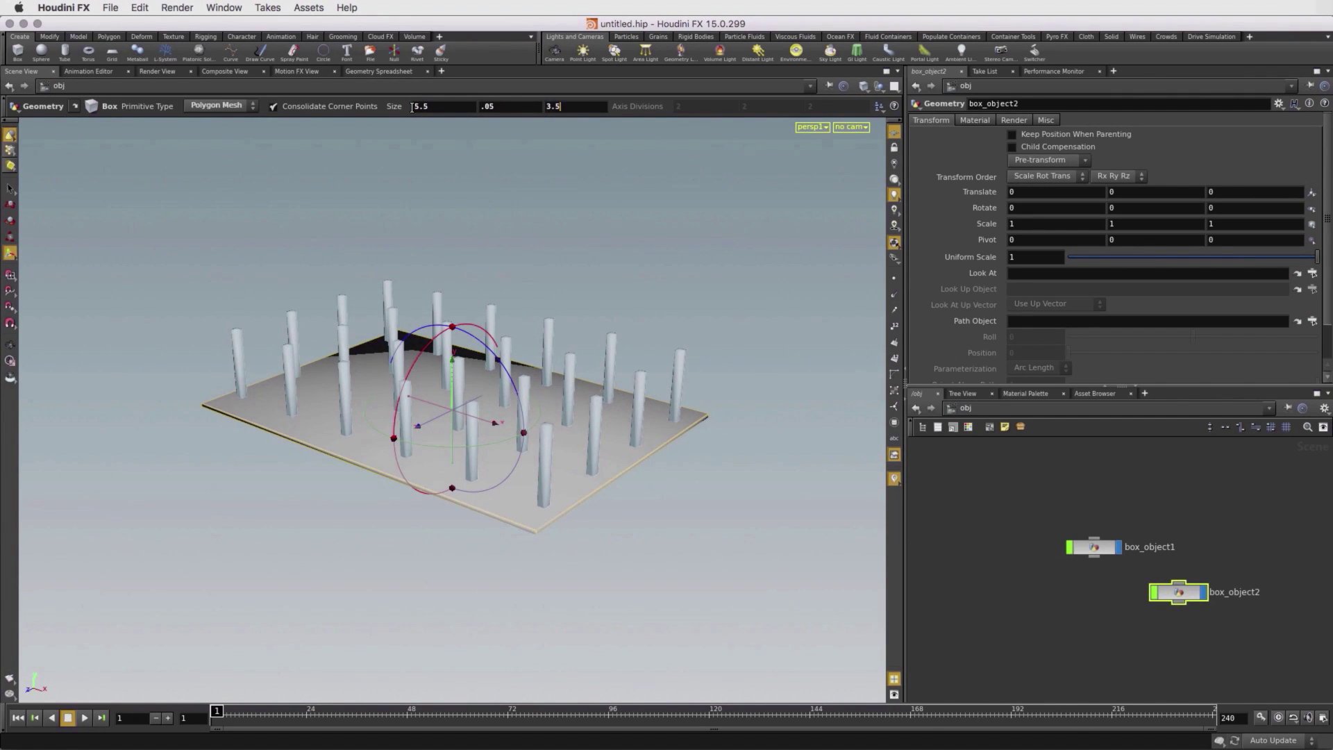
pyautogui.write('3.5')
pyautogui.press('Return')
pyautogui.moveTo(453, 395); pyautogui.dragTo(445, 314)
pyautogui.write('5')
# - Combine the columns object and the slab object into a single geometry object
pyautogui.moveTo(1007, 493); pyautogui.dragTo(1264, 652)
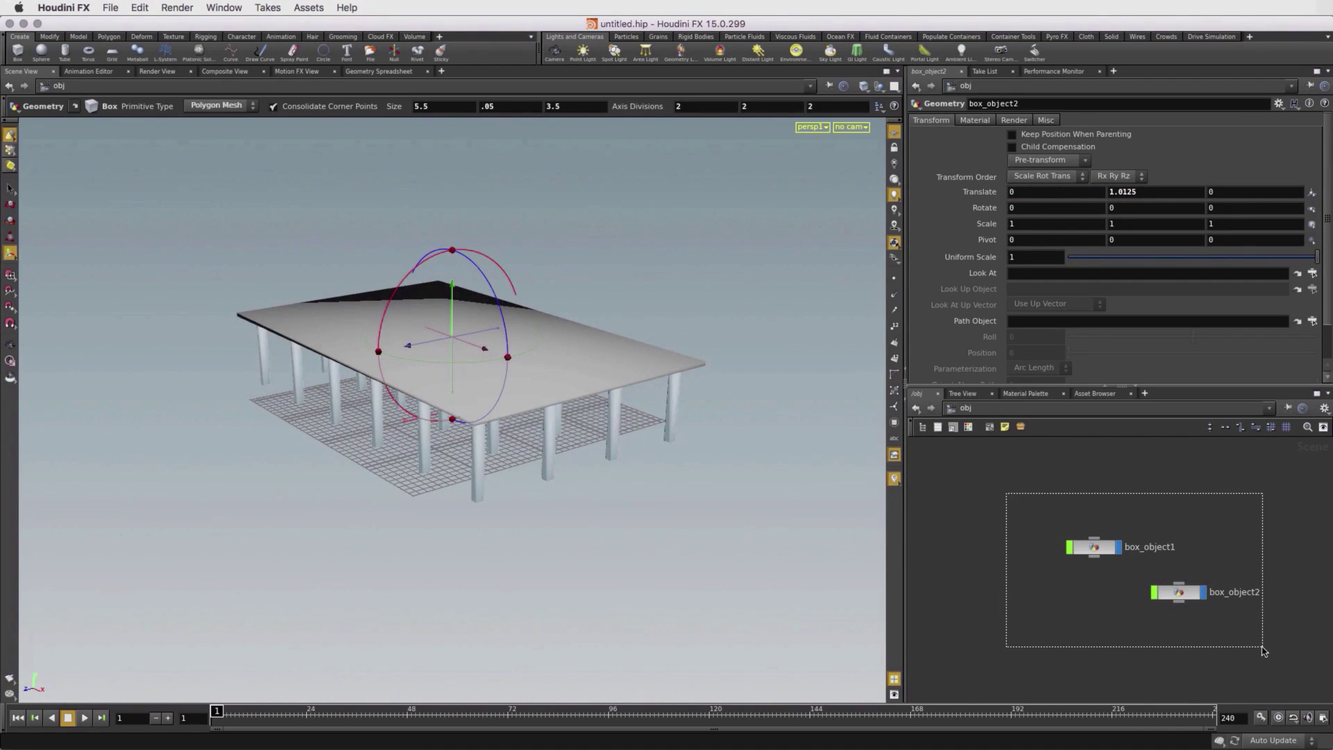
pyautogui.click(49, 36)
pyautogui.click(19, 51)
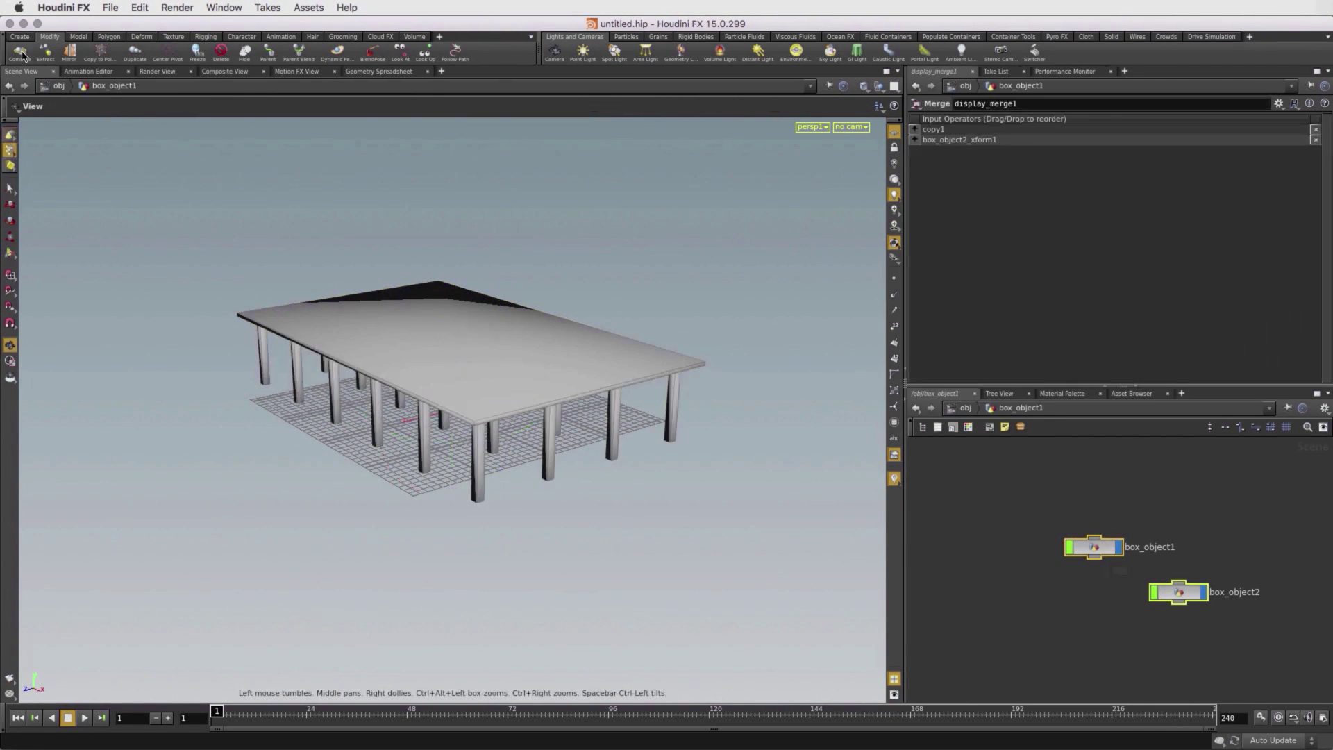
# - Add a displayed Duplicate node after display_merge1 and move its single copy up 1.0125 in Y to form a second storey
pyautogui.moveTo(1054, 568); pyautogui.dragTo(1025, 559, button='right')
pyautogui.moveTo(1025, 559); pyautogui.dragTo(1063, 505, button='middle')
pyautogui.press('Tab')
pyautogui.write('dupl')
pyautogui.press('Return')
pyautogui.click(1166, 586)
pyautogui.click(1184, 588)
pyautogui.moveTo(455, 380); pyautogui.dragTo(446, 305)
pyautogui.keyDown('alt'); pyautogui.moveTo(448, 375); pyautogui.dragTo(604, 375); pyautogui.keyUp('alt')
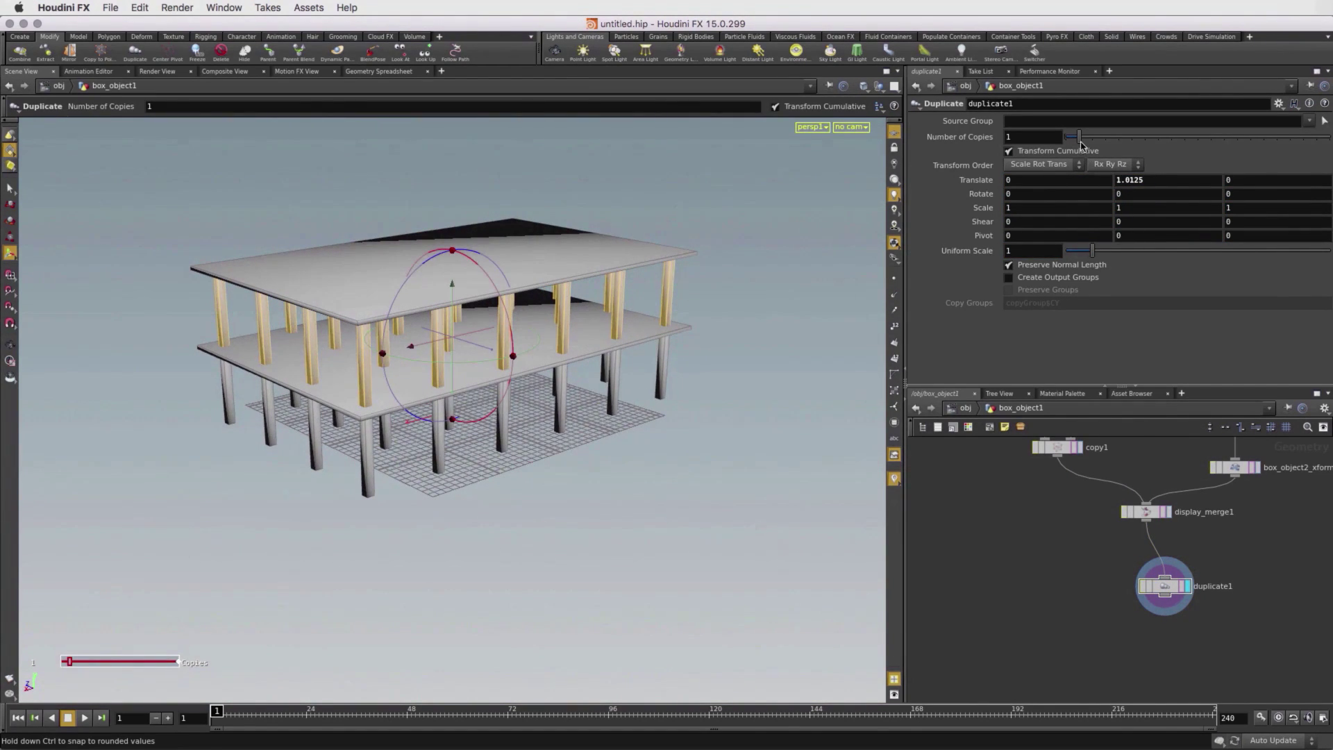
pyautogui.moveTo(1080, 138)
pyautogui.mouseDown()
pyautogui.moveTo(1156, 141)
pyautogui.moveTo(1079, 139)
pyautogui.mouseUp()
pyautogui.keyDown('alt'); pyautogui.moveTo(669, 440); pyautogui.dragTo(687, 468); pyautogui.keyUp('alt')
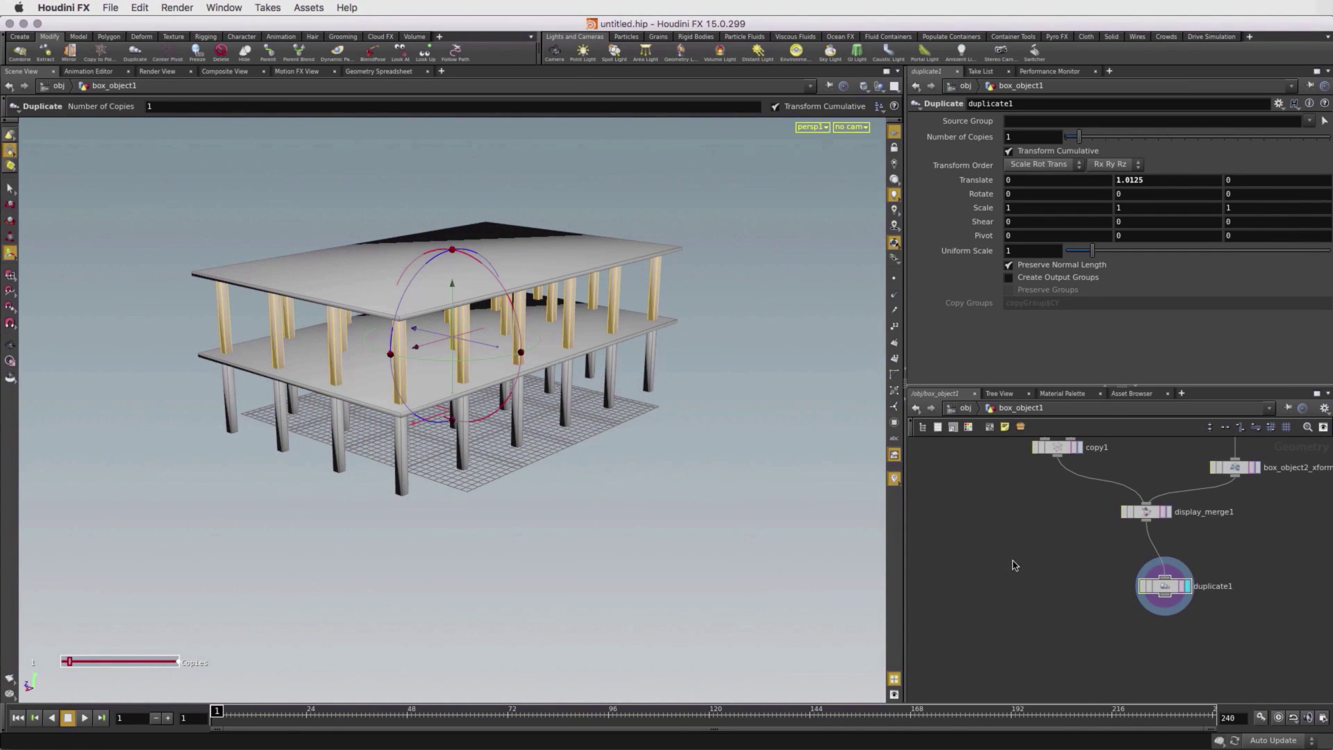
# - Turn all the nodes of the network into a new digital asset named building, saved to the Desktop as building.hda
pyautogui.scroll(-5, 1028, 557)
pyautogui.moveTo(1014, 556); pyautogui.dragTo(1024, 584, button='middle')
pyautogui.moveTo(970, 470); pyautogui.dragTo(1201, 672)
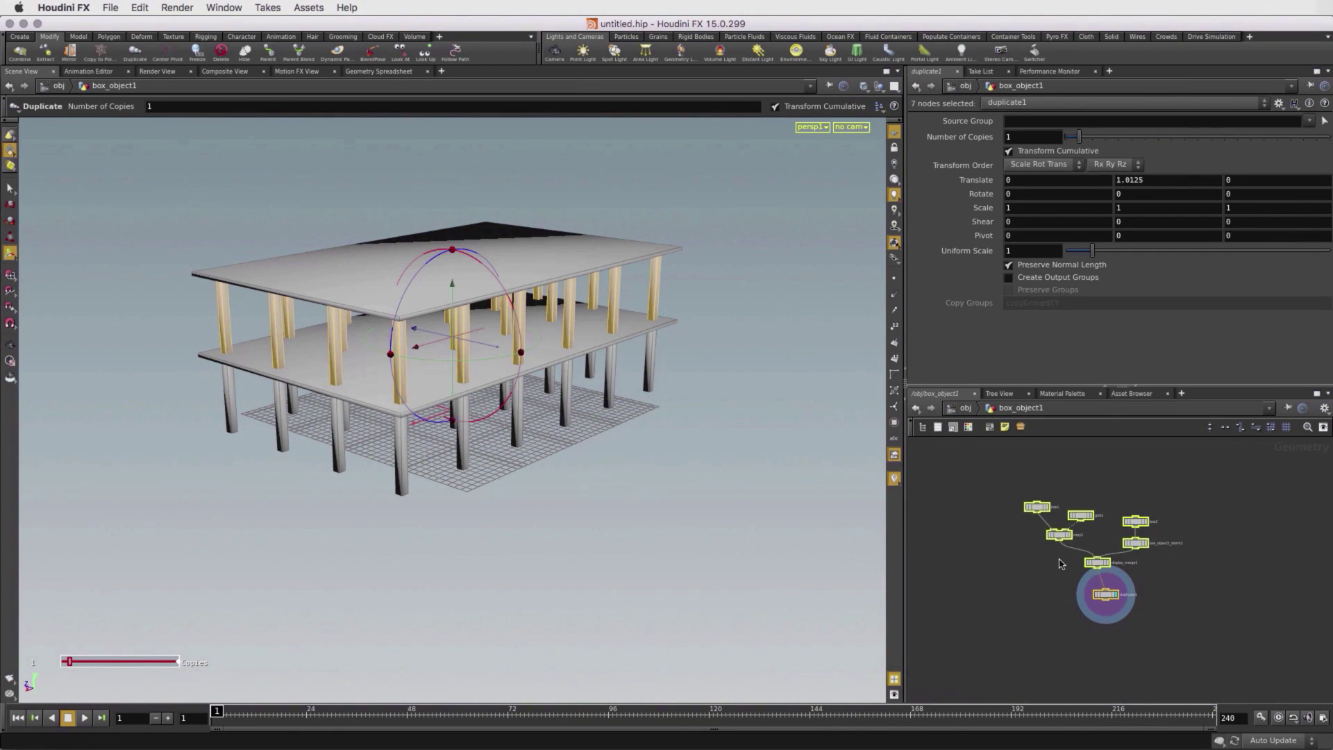
pyautogui.click(307, 8)
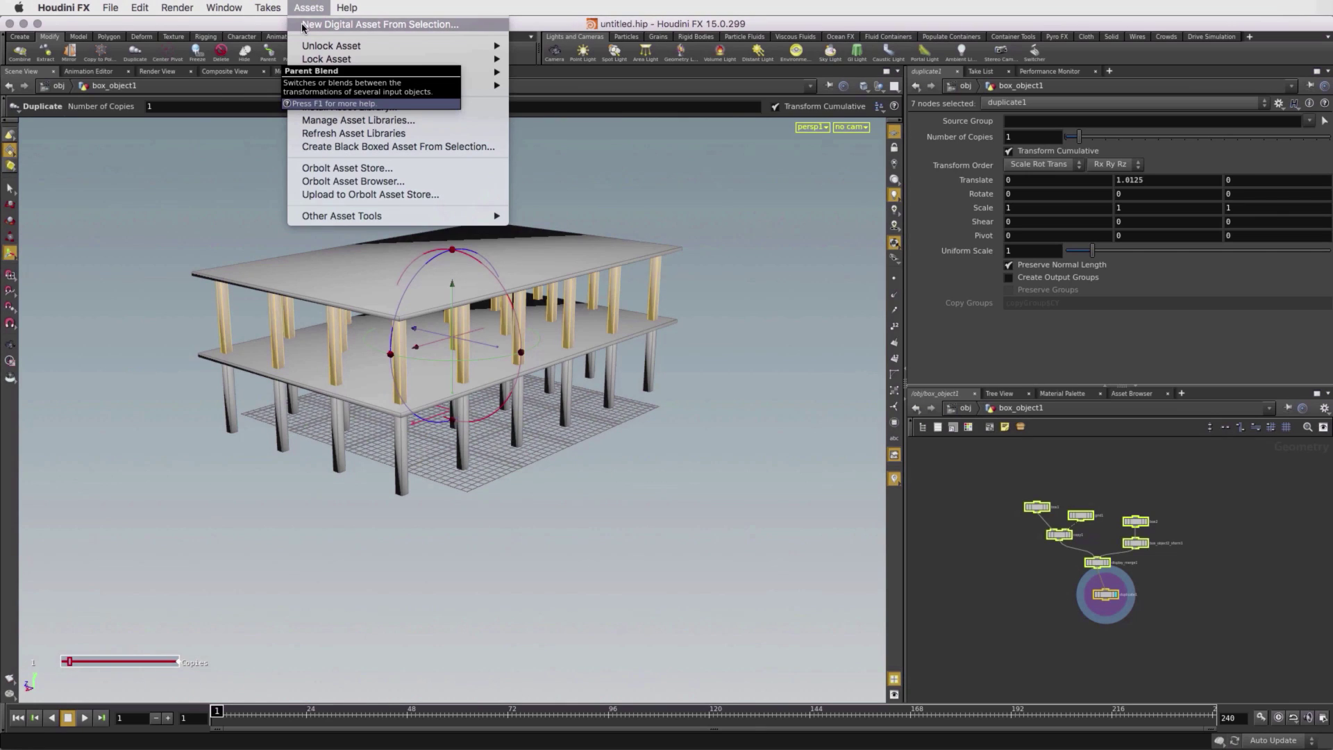
pyautogui.click(303, 26)
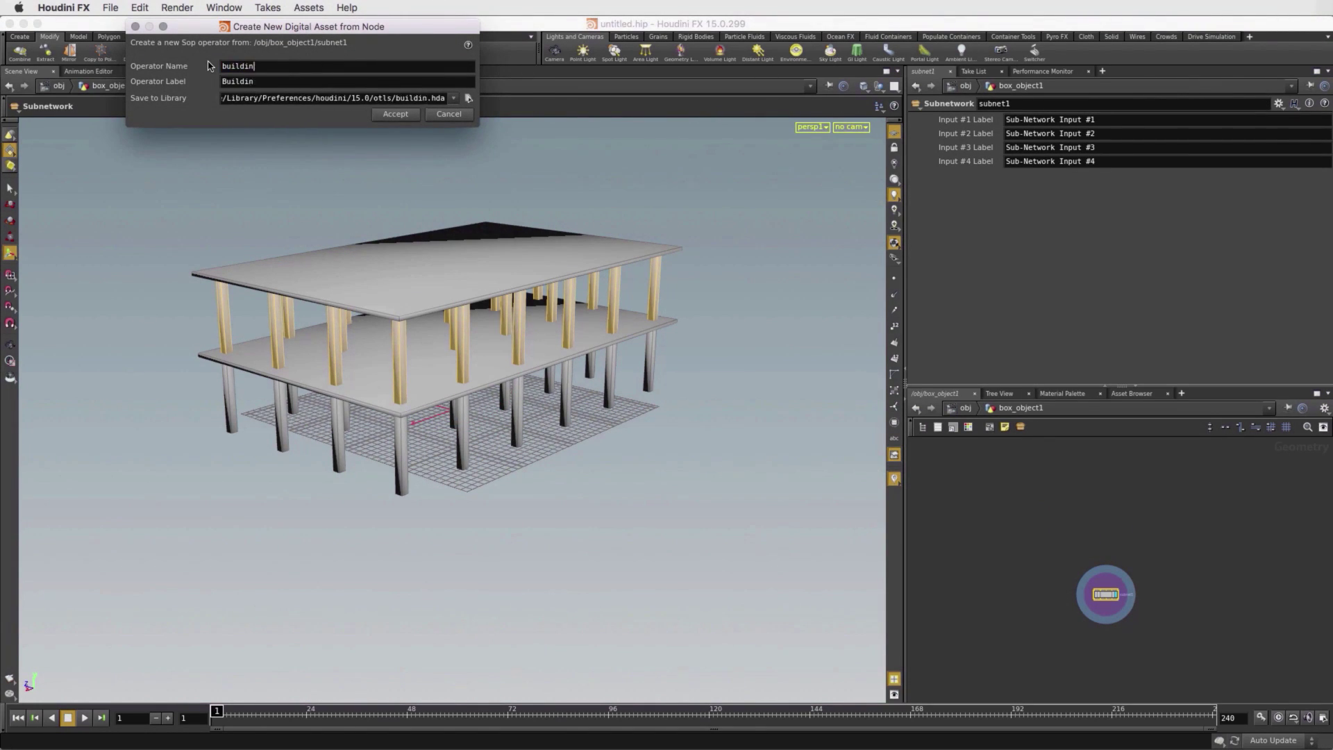
pyautogui.click(468, 98)
pyautogui.click(251, 88)
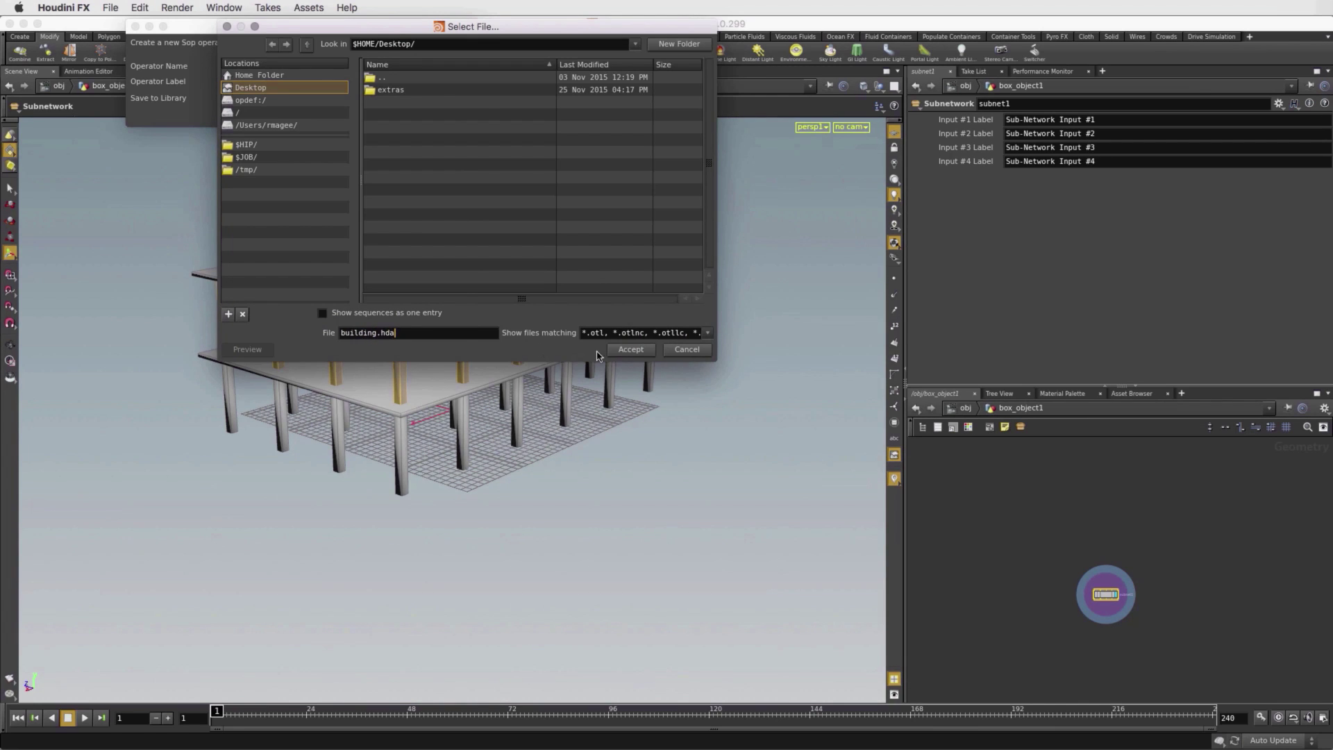
pyautogui.click(629, 350)
pyautogui.click(399, 117)
pyautogui.click(698, 540)
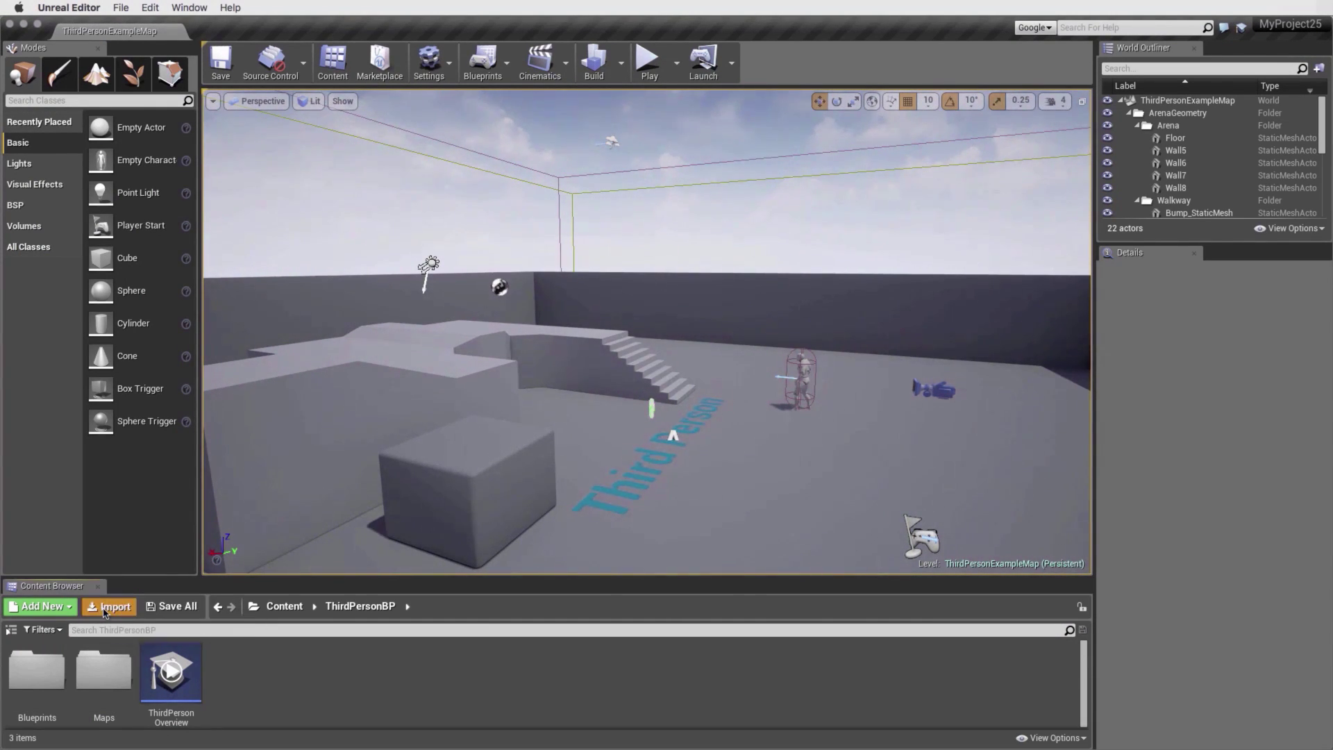
# - Switch to Unreal Editor and import building.hda from the Desktop into the ThirdPersonBP folder
pyautogui.click(109, 606)
pyautogui.click(691, 261)
pyautogui.click(832, 220)
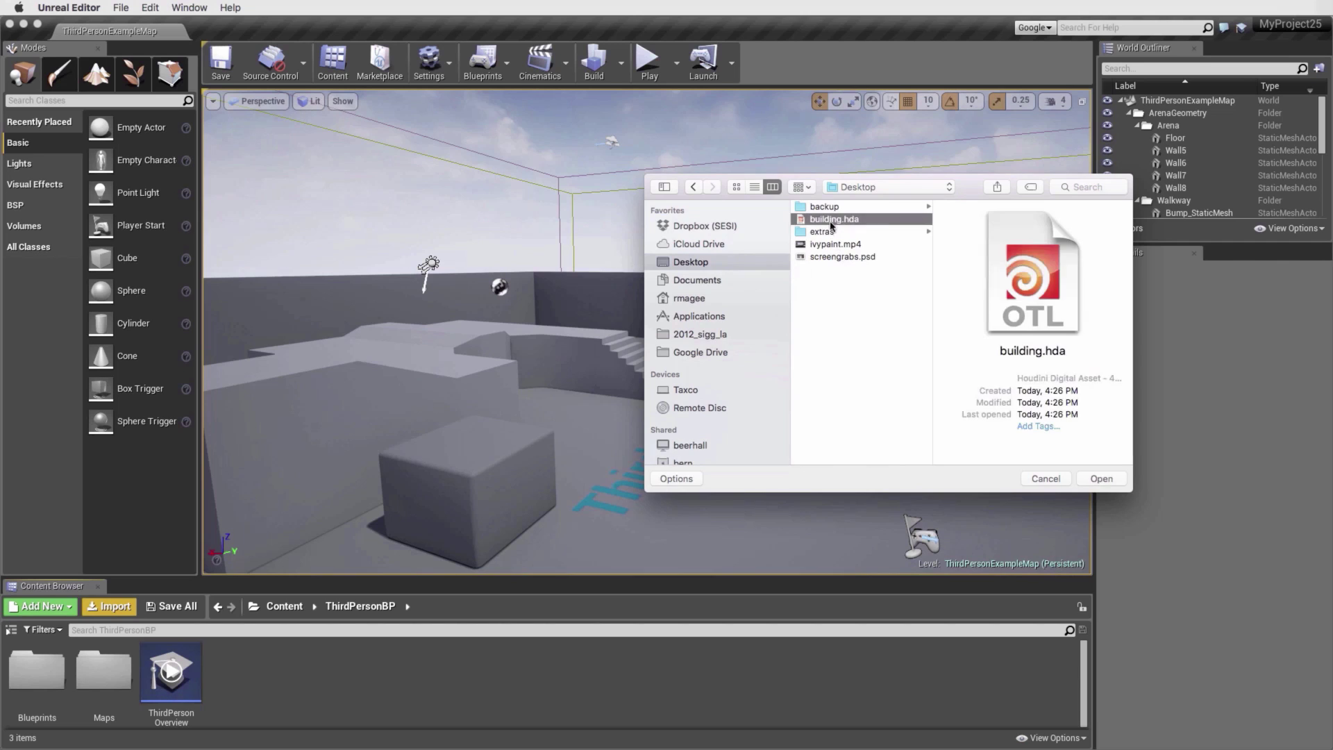
pyautogui.click(1100, 479)
# - Place the building asset on the level floor near the character, at about X -820, Y 90, Z 130 cm
pyautogui.moveTo(173, 670); pyautogui.dragTo(819, 430)
pyautogui.keyDown('alt'); pyautogui.moveTo(615, 109); pyautogui.dragTo(770, 299); pyautogui.keyUp('alt')
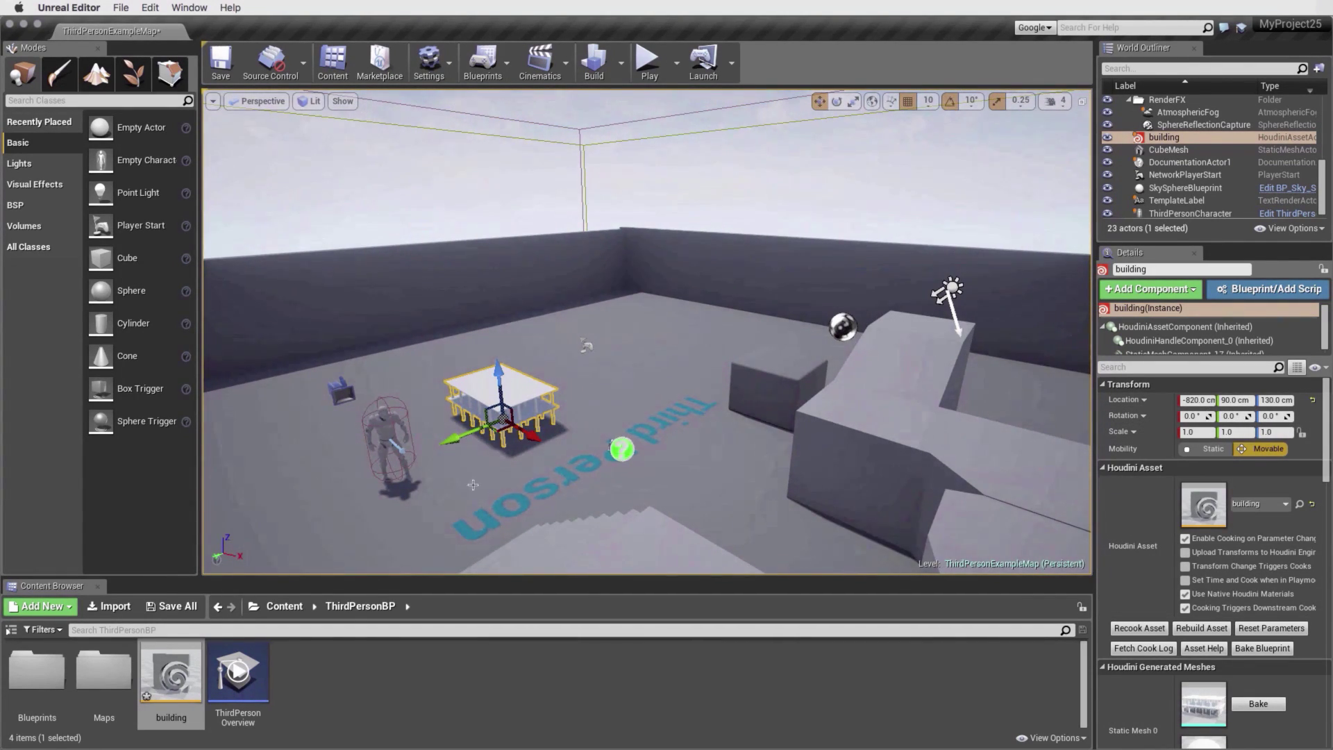
pyautogui.keyDown('alt'); pyautogui.moveTo(472, 494); pyautogui.dragTo(625, 333); pyautogui.keyUp('alt')
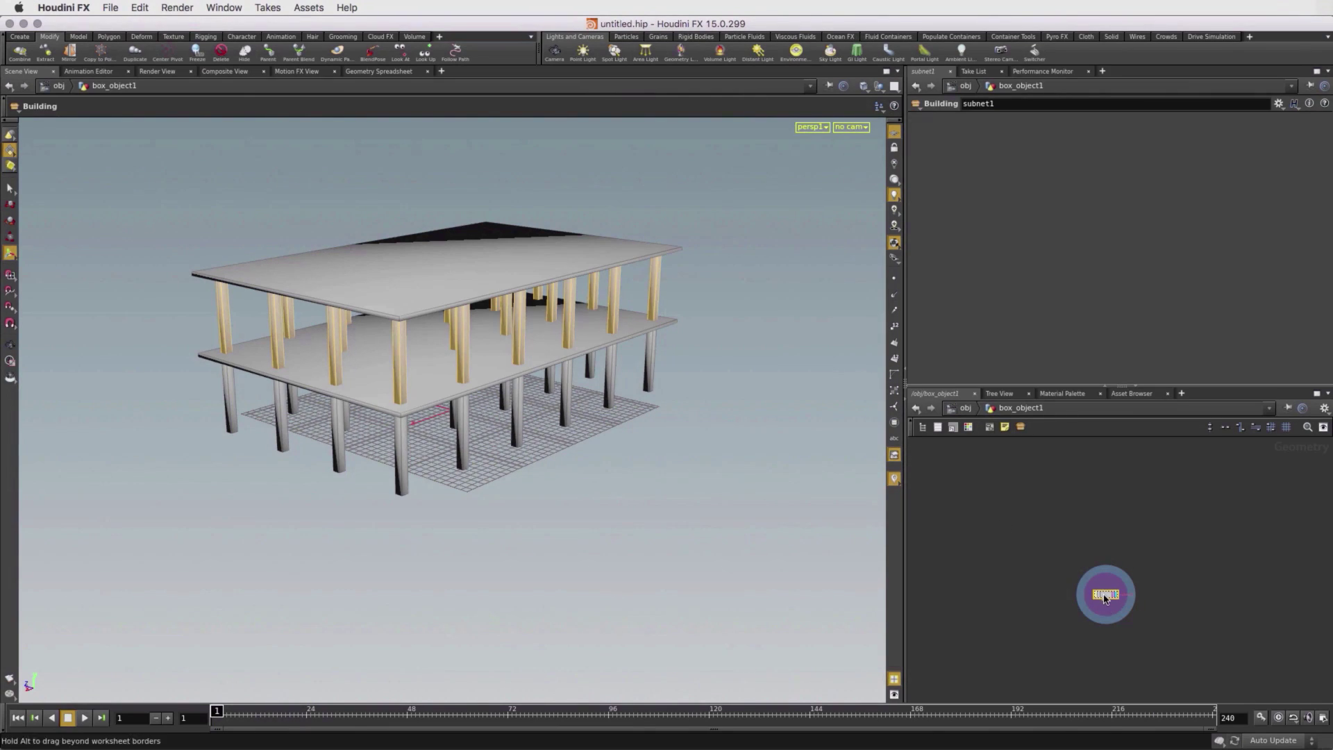
# - Switch to Houdini and add a displayed Transform node after duplicate1 inside the building asset
pyautogui.doubleClick(1104, 595)
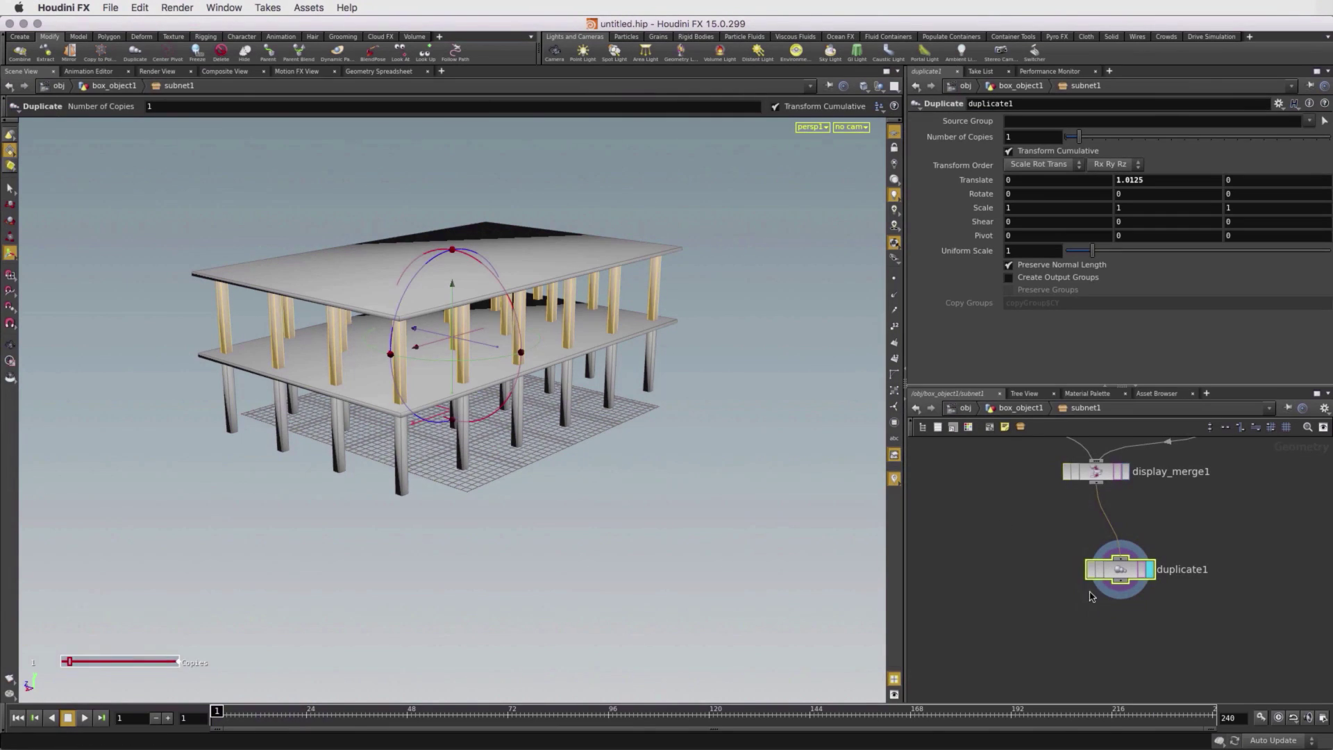
pyautogui.press('Tab')
pyautogui.write('trans')
pyautogui.press('Return')
pyautogui.click(1118, 656)
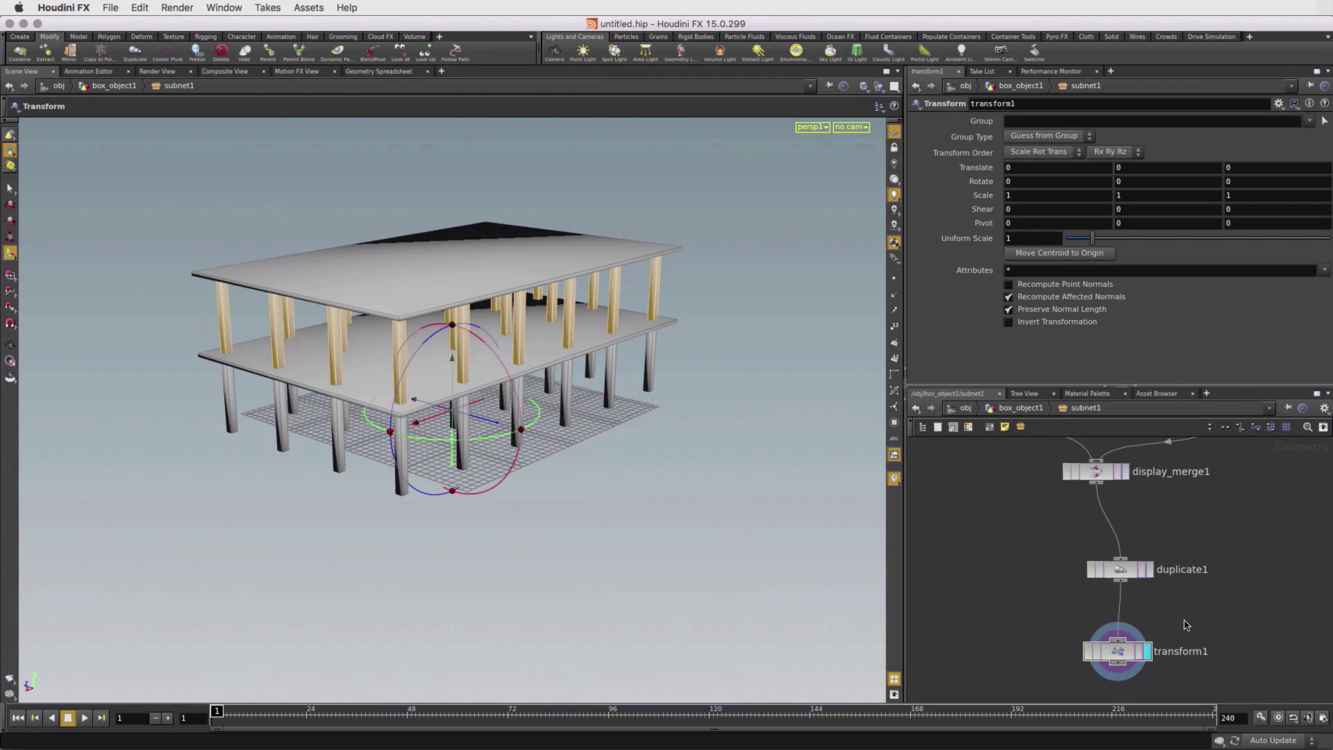
# - Insert a Normal node between duplicate1 and transform1
pyautogui.press('Tab')
pyautogui.press('Return')
pyautogui.click(1120, 612)
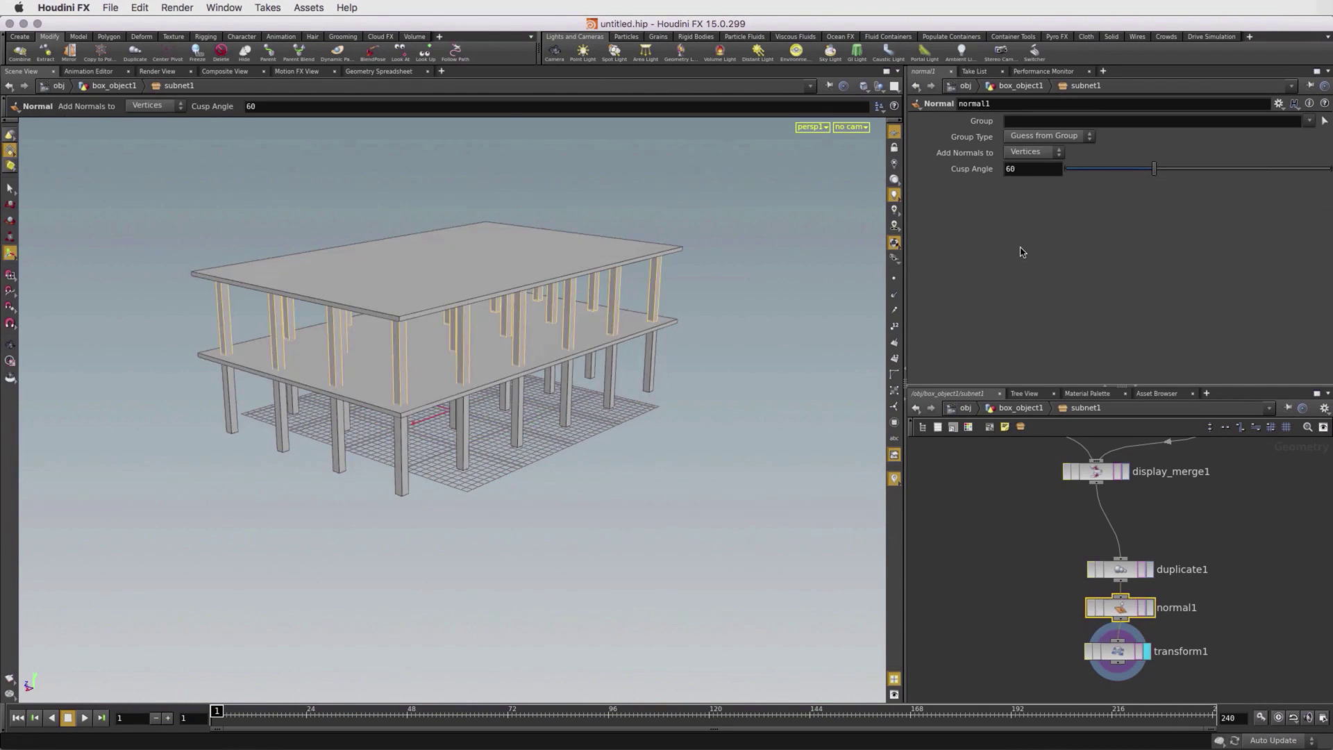
# - In the building asset's type properties, promote transform1's Uniform Scale as a parameter labelled Size
pyautogui.click(308, 8)
pyautogui.moveTo(324, 85)
pyautogui.click(548, 86)
pyautogui.click(153, 183)
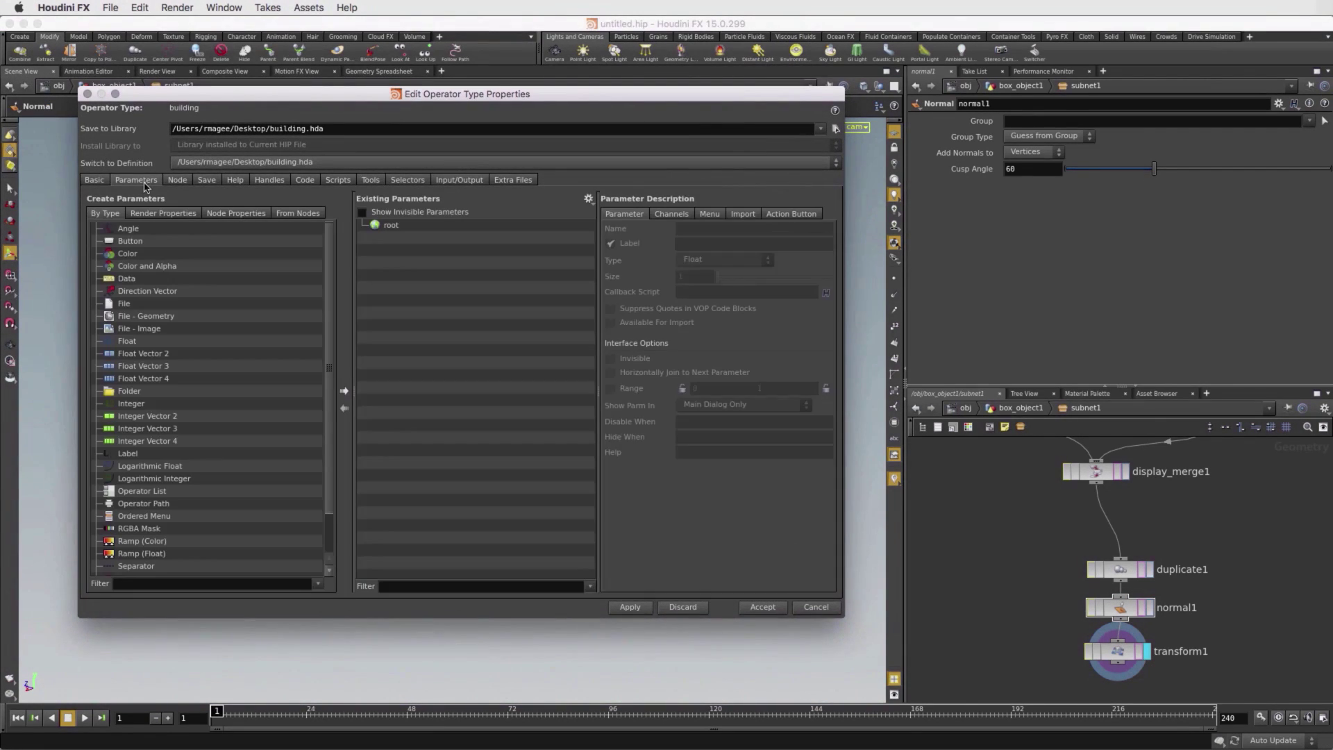
pyautogui.click(1116, 652)
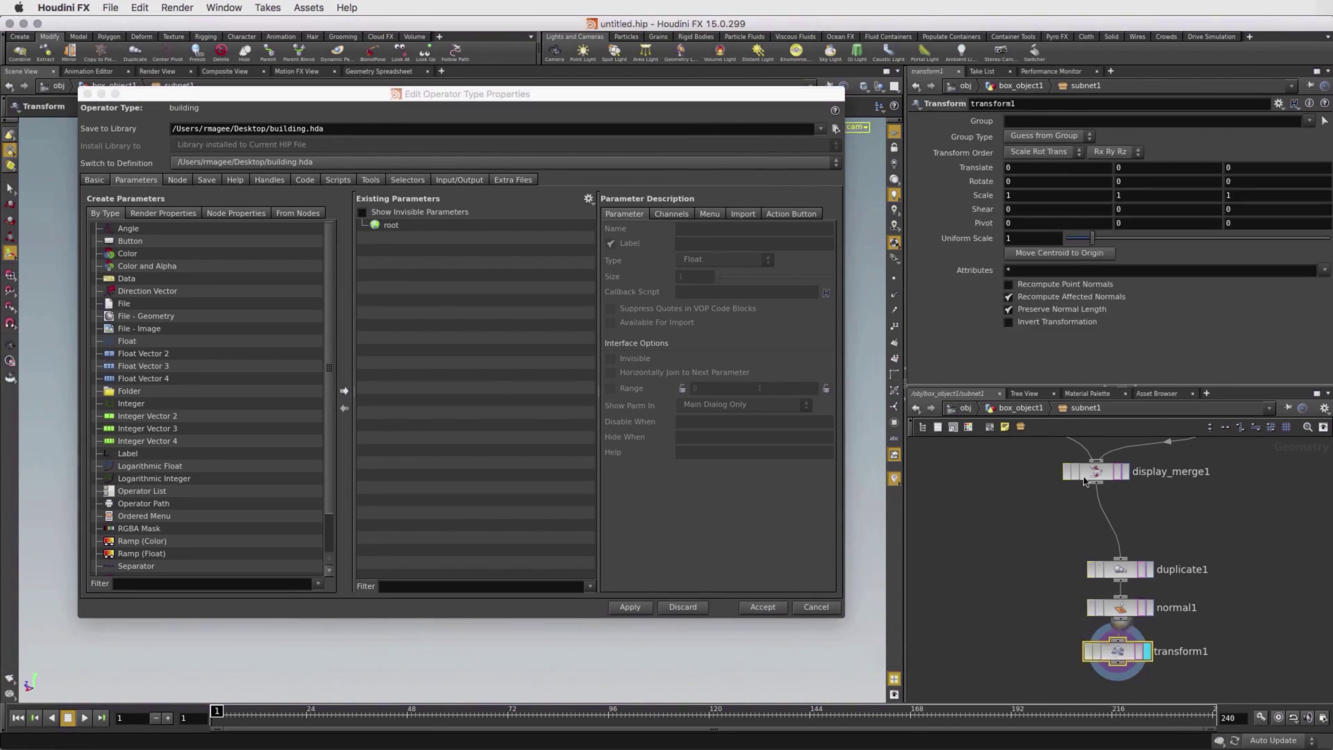
pyautogui.moveTo(400, 236); pyautogui.dragTo(401, 237)
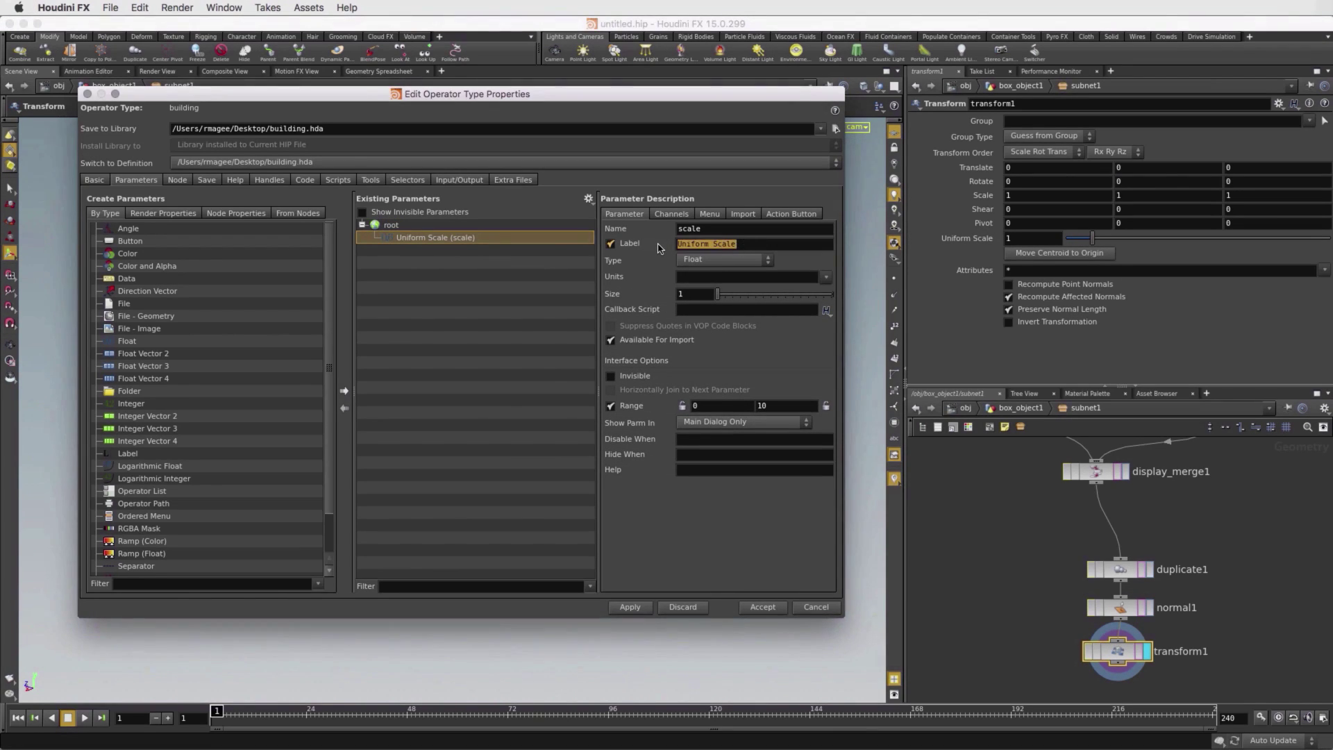
# - Promote duplicate1's Number of Copies as a parameter labelled Number of Floors and accept the asset's property changes
pyautogui.click(1074, 583)
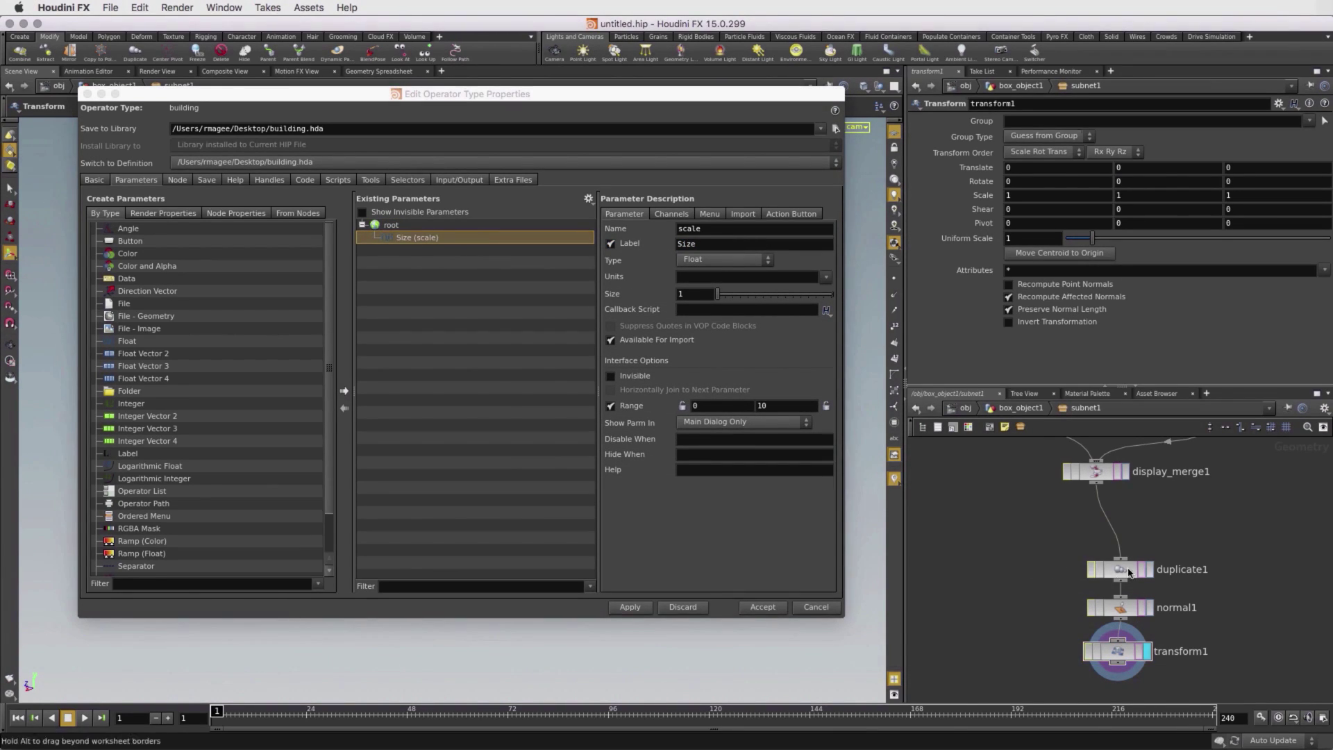
pyautogui.moveTo(394, 229); pyautogui.dragTo(394, 231)
pyautogui.moveTo(722, 244); pyautogui.dragTo(768, 243)
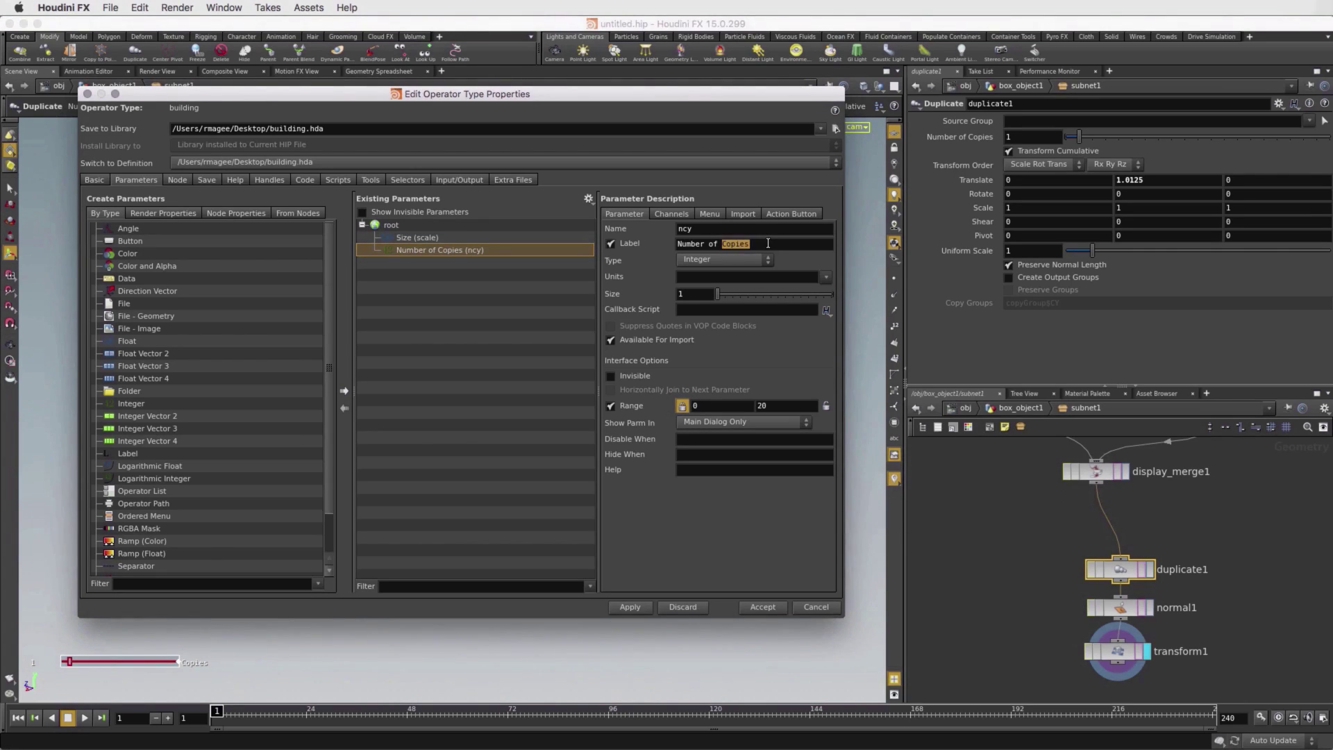
pyautogui.click(769, 608)
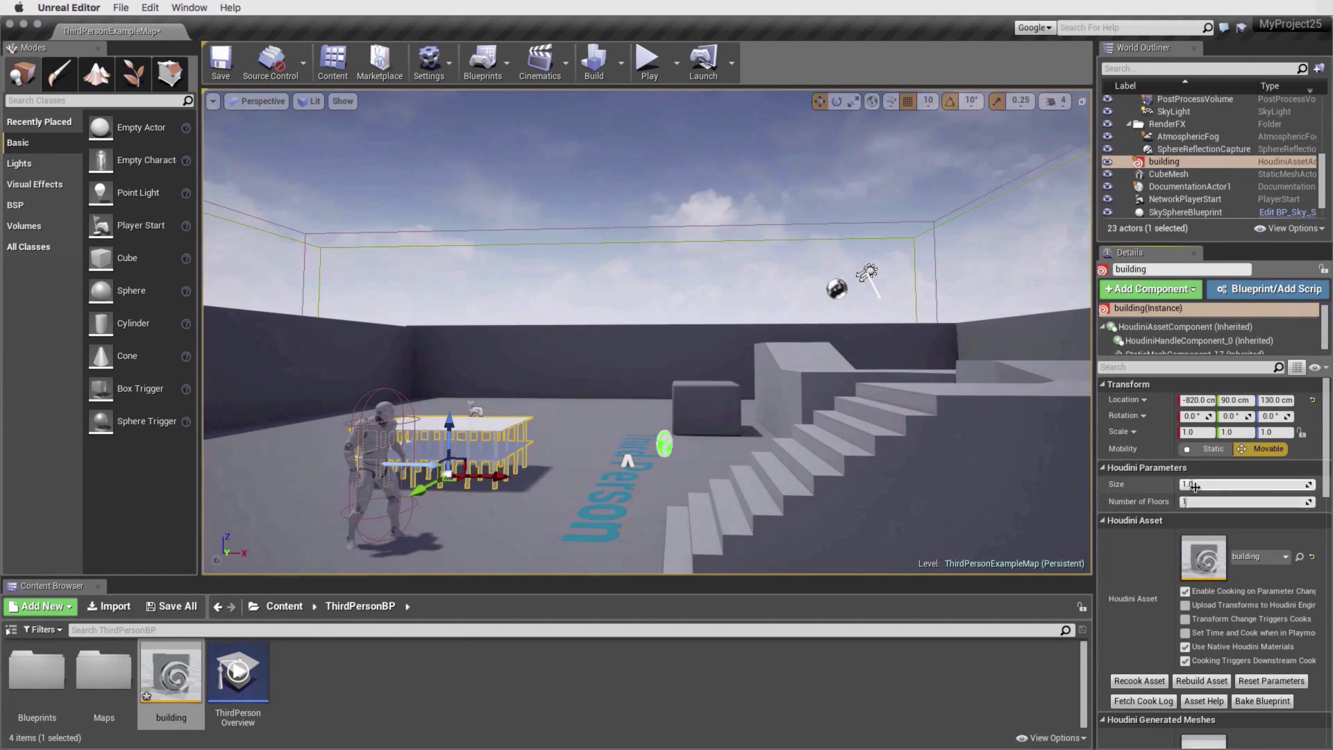
# - Switch to Unreal Editor and set the building's Size parameter to about 4.82
pyautogui.moveTo(1195, 484); pyautogui.dragTo(1244, 484)
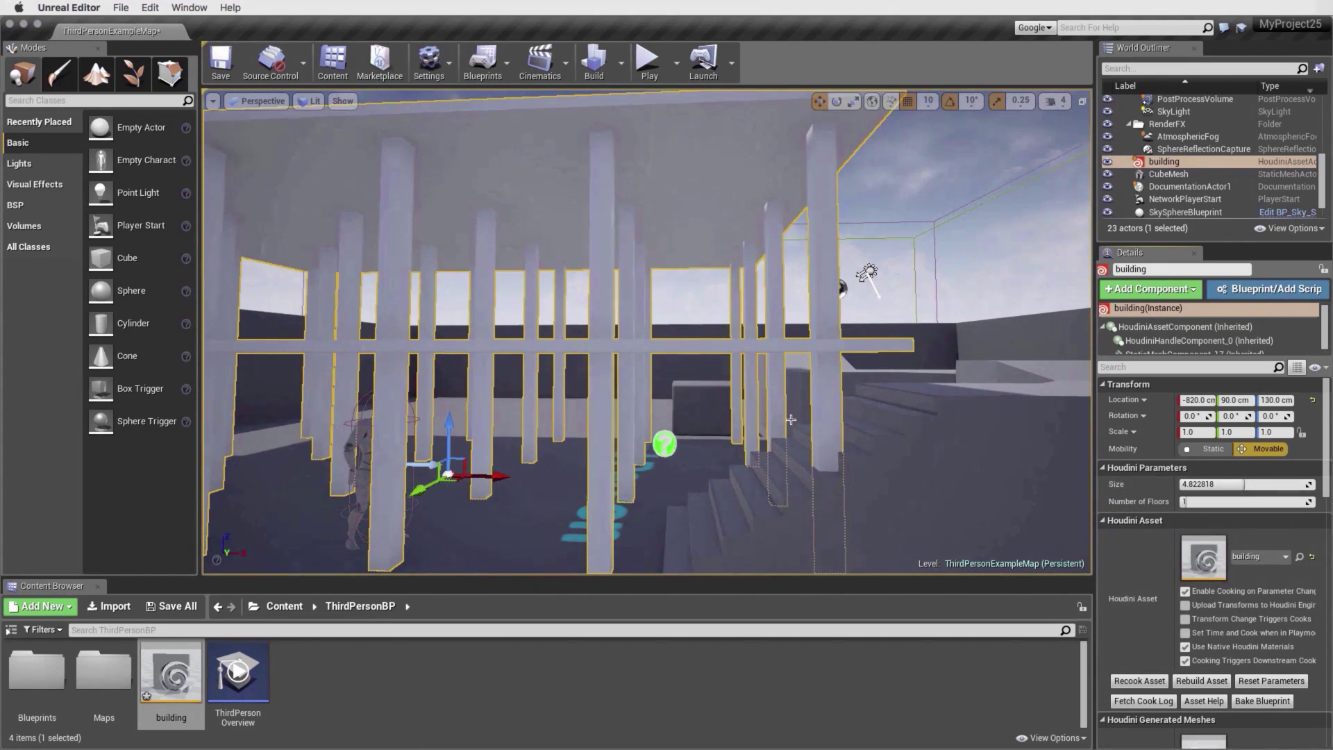
# - Set the building's Number of Floors parameter to 3
pyautogui.keyDown('alt'); pyautogui.moveTo(791, 419); pyautogui.dragTo(708, 472); pyautogui.keyUp('alt')
pyautogui.moveTo(1185, 501); pyautogui.dragTo(1199, 502)
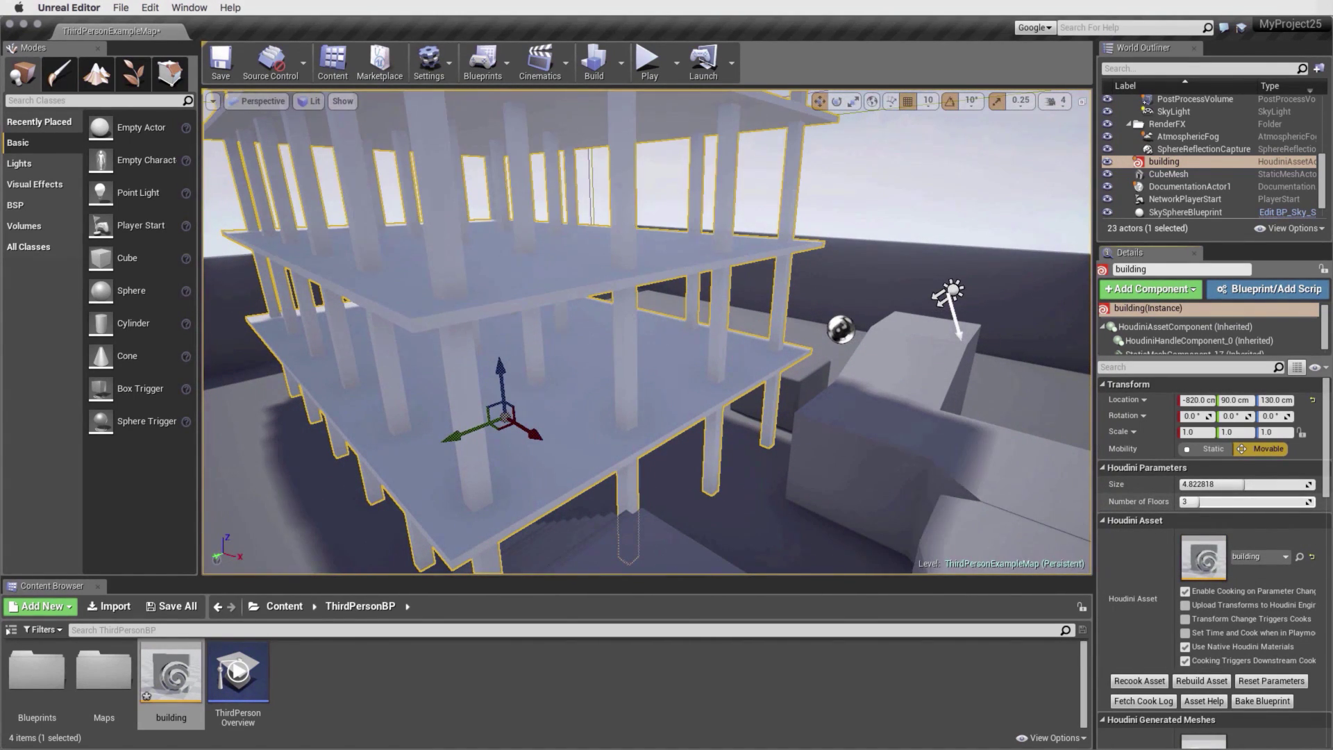
# - Play the level and run the character around and through the building's ground floor
pyautogui.click(647, 64)
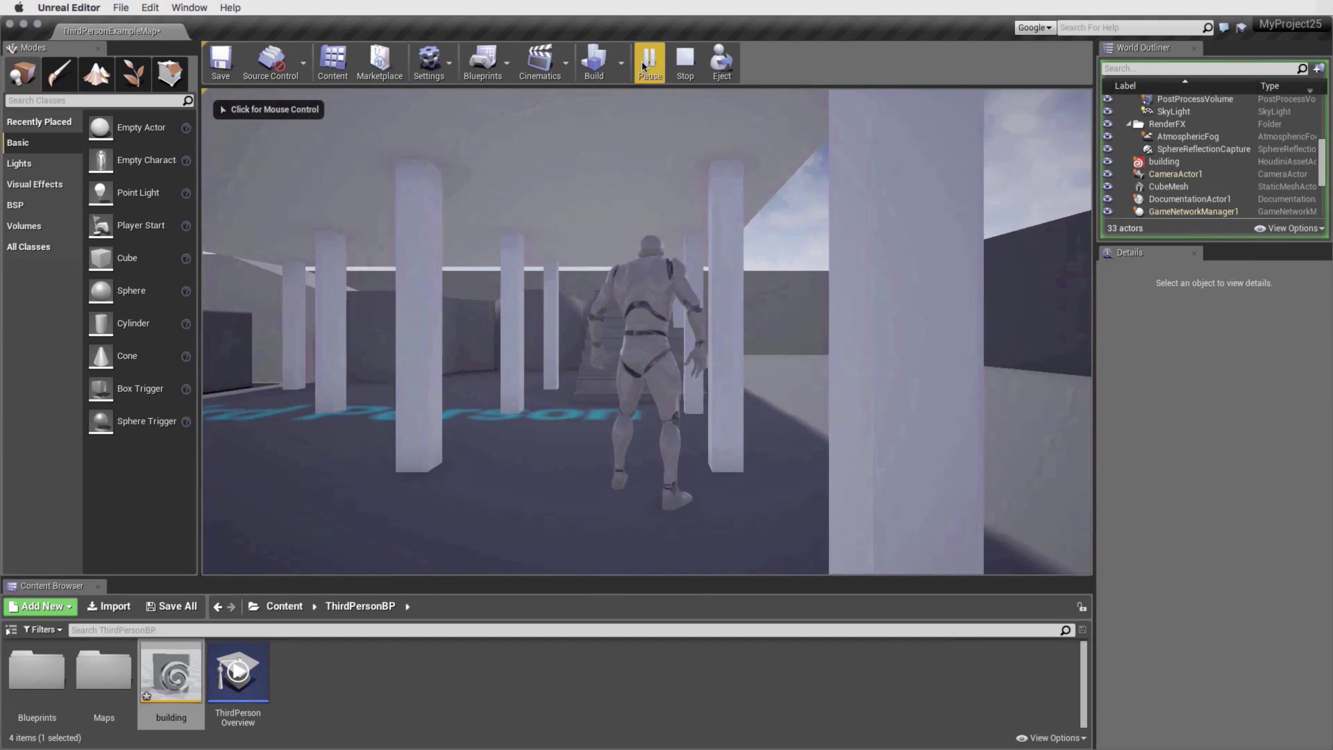
pyautogui.press('Right')
pyautogui.press('Up')
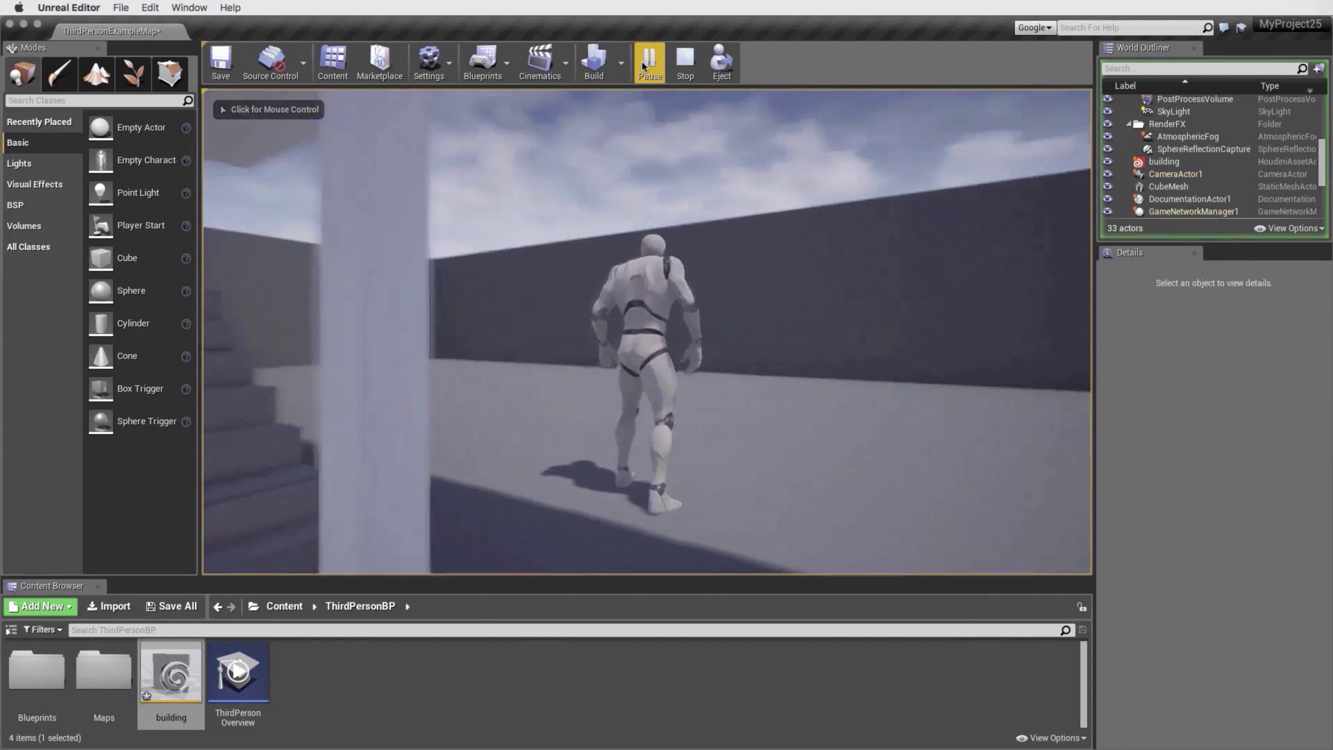
pyautogui.press('Right')
pyautogui.press('Up')
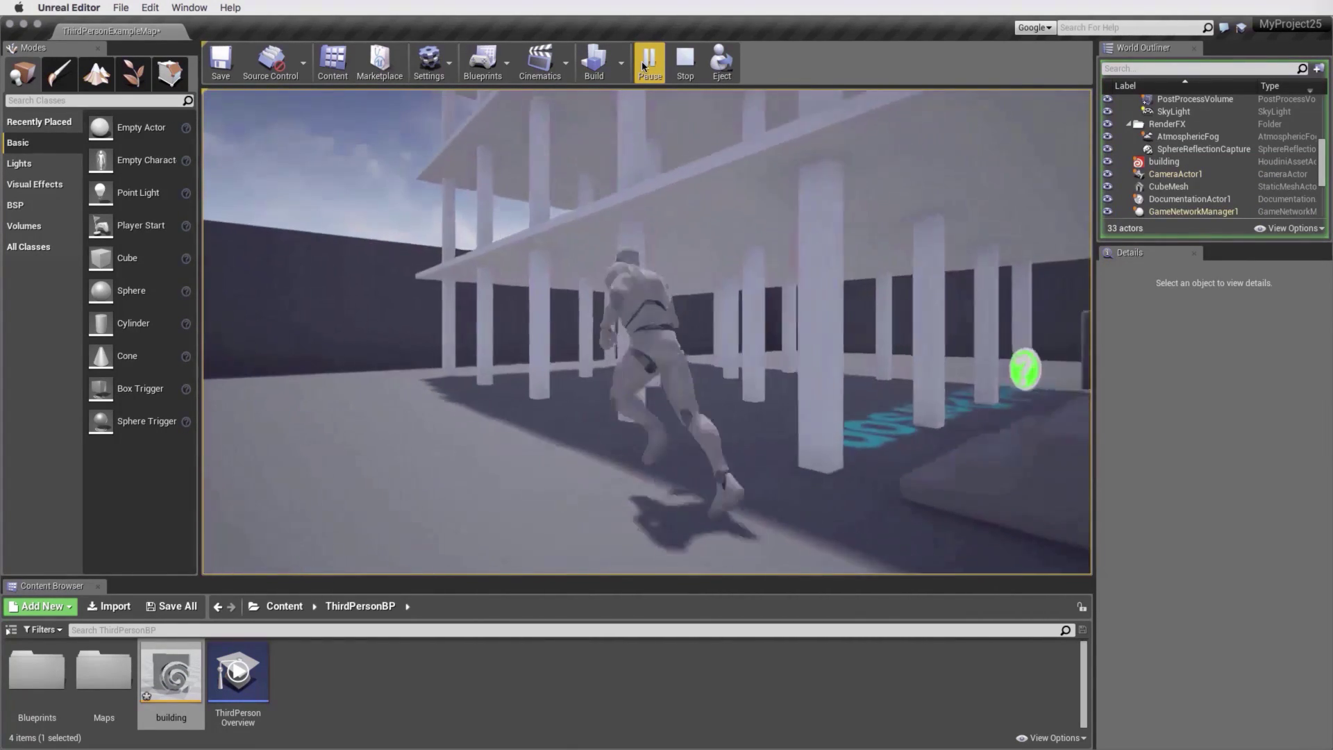
pyautogui.press('w')
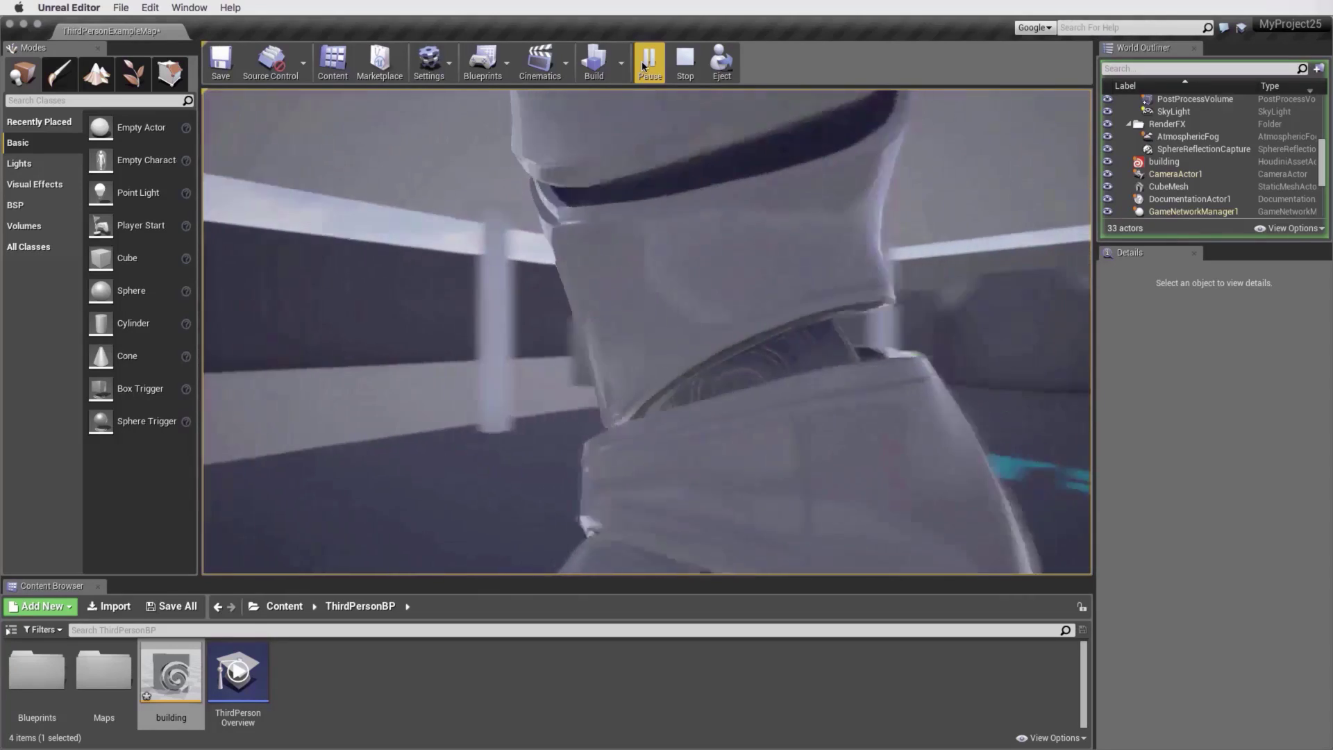
pyautogui.press('w')
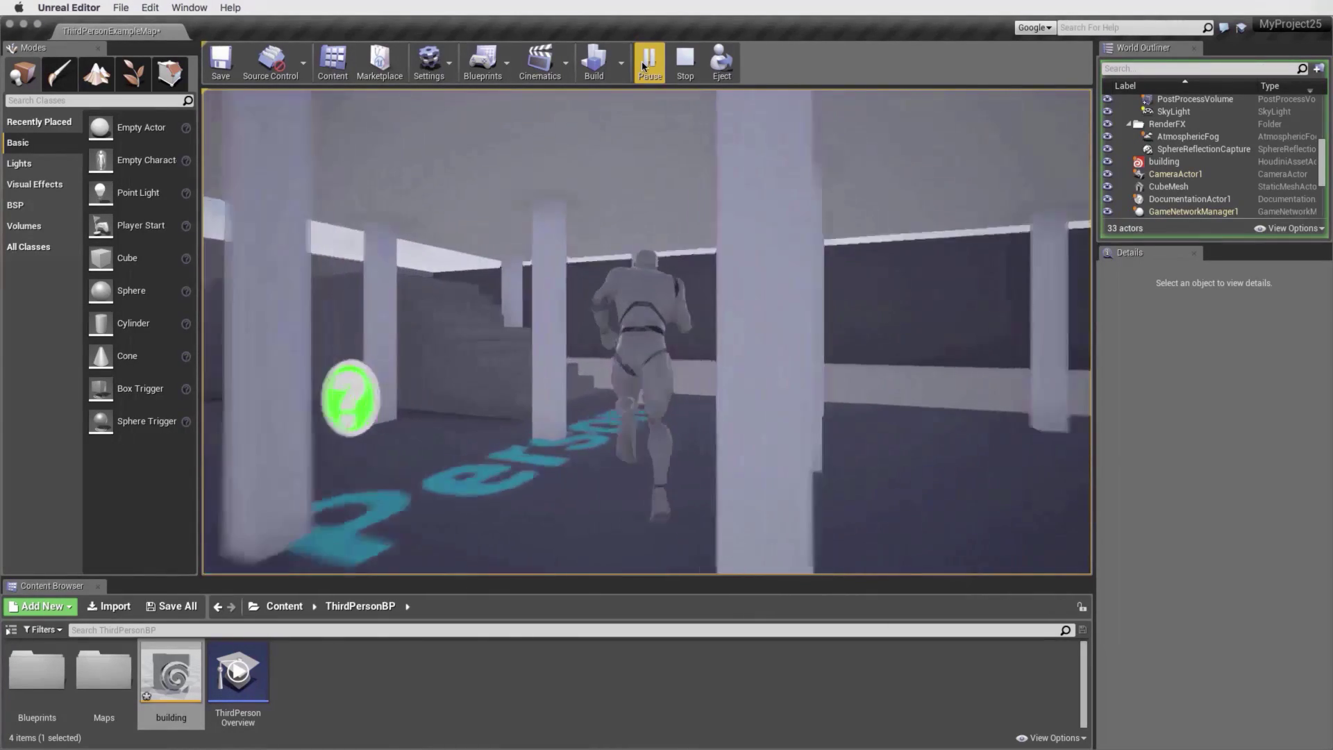
pyautogui.press('w')
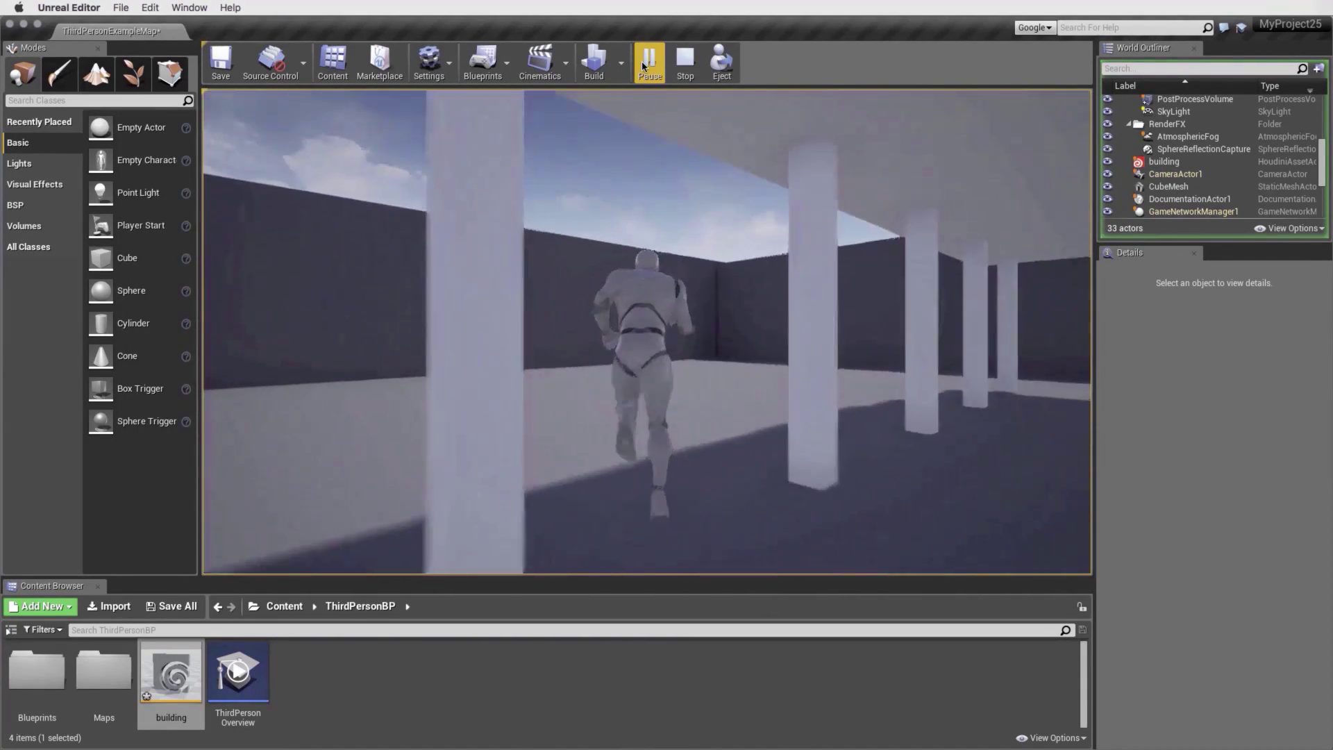
pyautogui.press('w')
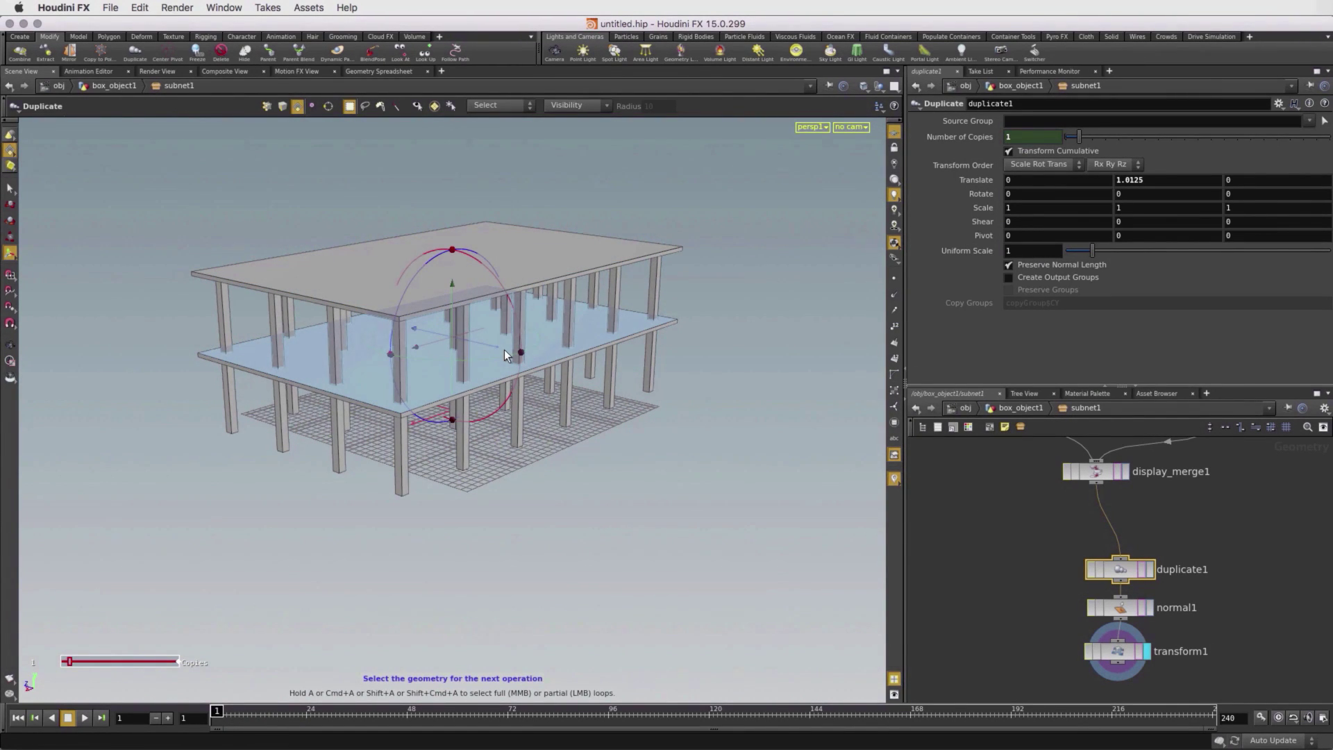
# - Switch to Houdini and set box2's Axis Divisions to 6, 2 and 4
pyautogui.moveTo(1279, 460); pyautogui.dragTo(1215, 616, button='middle')
pyautogui.moveTo(1149, 508); pyautogui.dragTo(1148, 477)
pyautogui.moveTo(1158, 576); pyautogui.dragTo(1154, 504)
pyautogui.click(1151, 463)
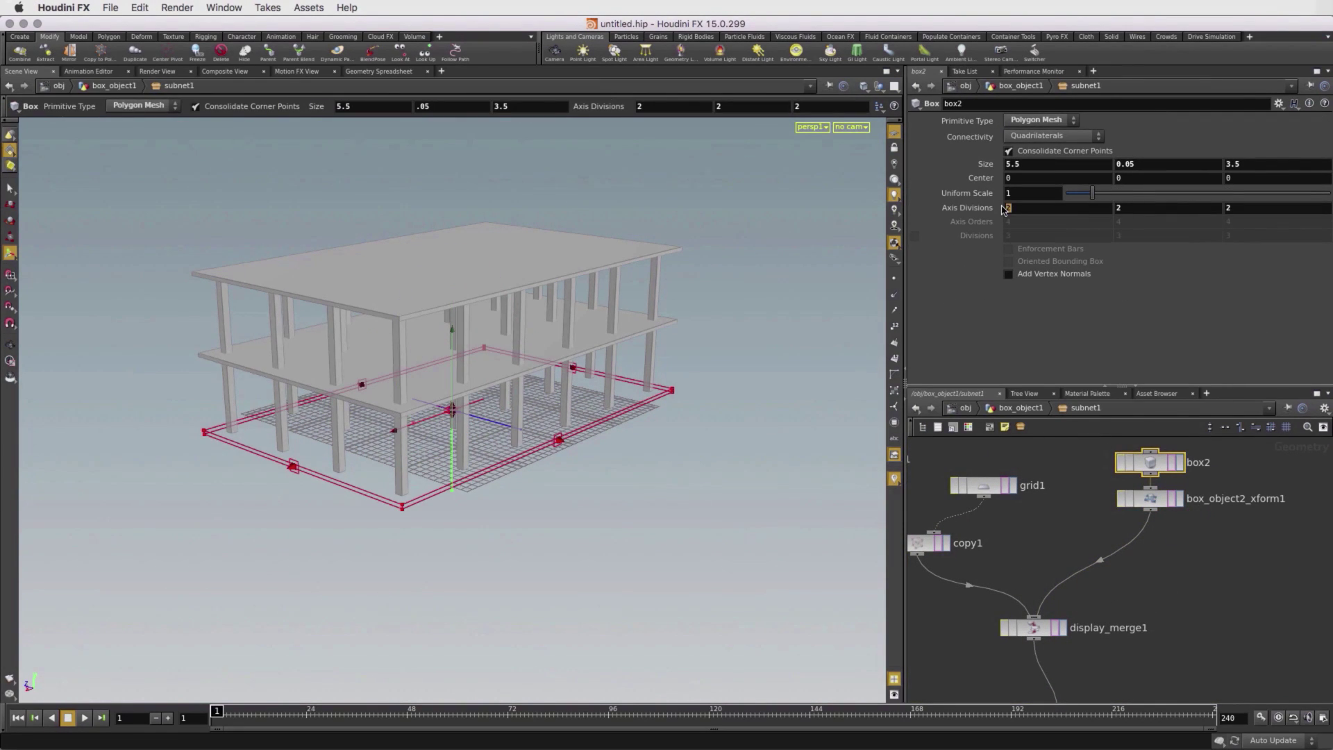
pyautogui.write('6')
pyautogui.press('Tab')
pyautogui.press('Tab')
pyautogui.write('4')
pyautogui.press('Tab')
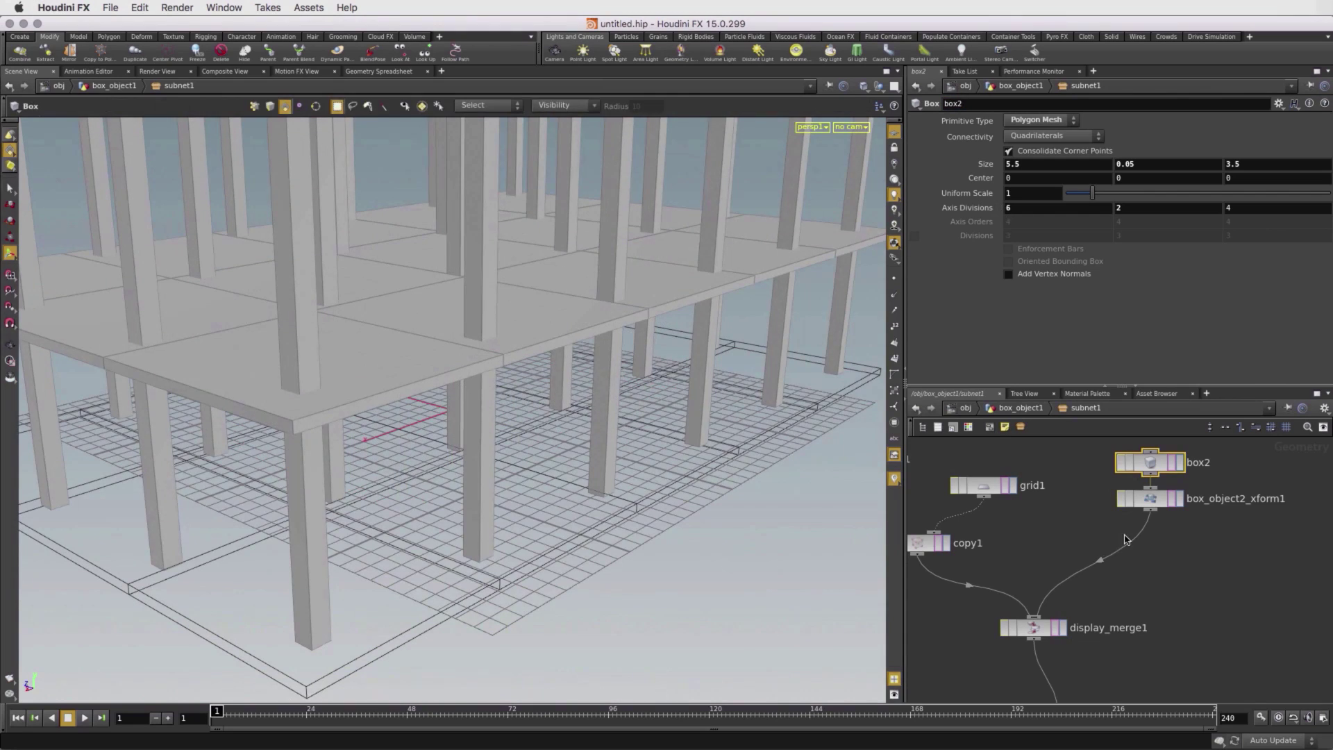
# - Display box_object2_xform1 and extrude the end face of the slab's corner section outward with PolyExtrude
pyautogui.click(1179, 498)
pyautogui.click(1150, 498)
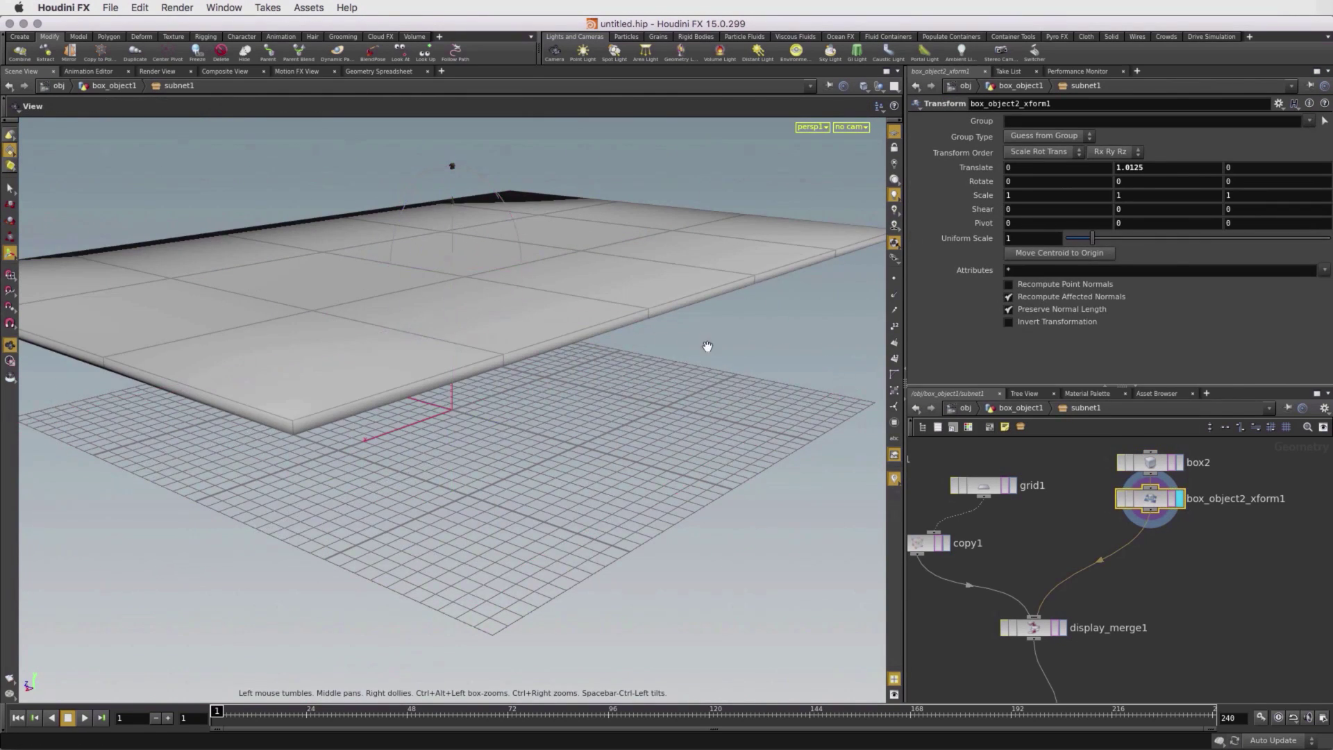
pyautogui.moveTo(706, 348); pyautogui.dragTo(623, 381)
pyautogui.press('s')
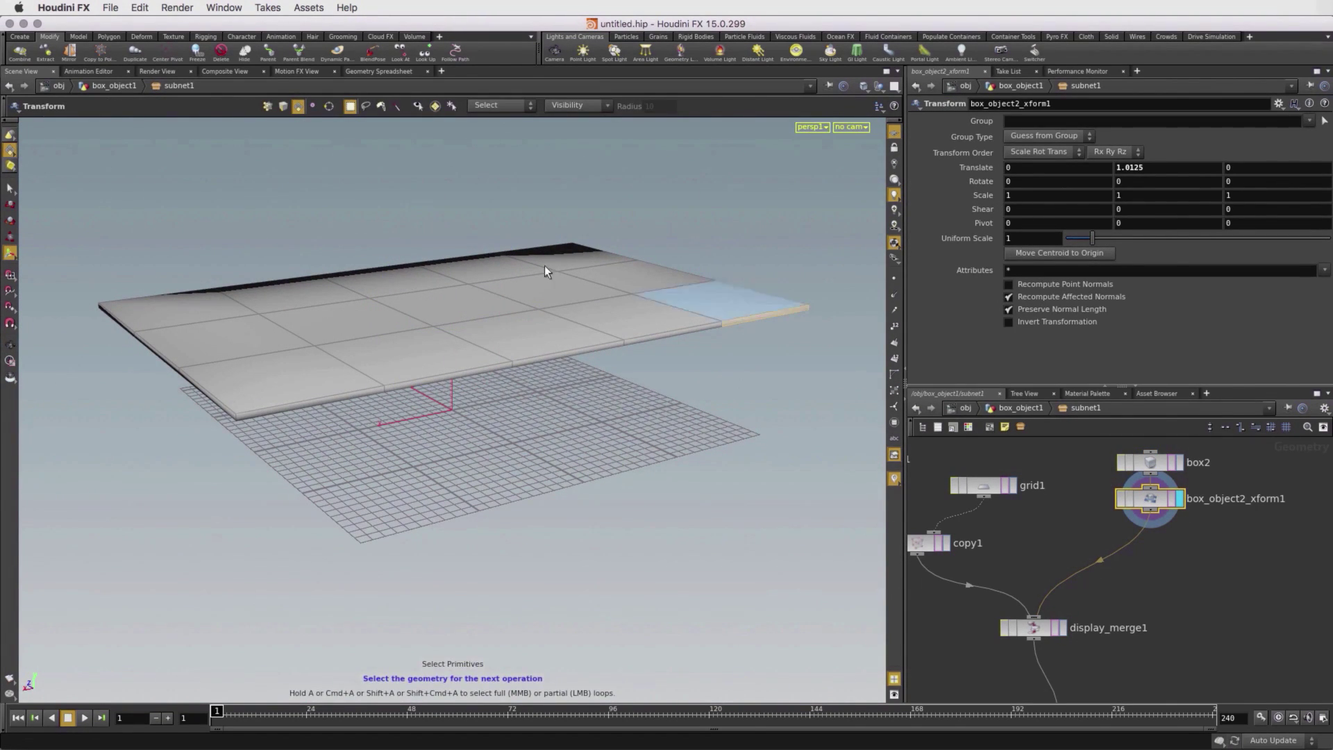
pyautogui.click(109, 36)
pyautogui.click(34, 50)
pyautogui.moveTo(866, 348); pyautogui.dragTo(873, 350)
# - Extrude the added section's long side face with Transform Extruded Front enabled, moving it outward and down to form a sloping ramp
pyautogui.press('s')
pyautogui.click(775, 340)
pyautogui.click(34, 51)
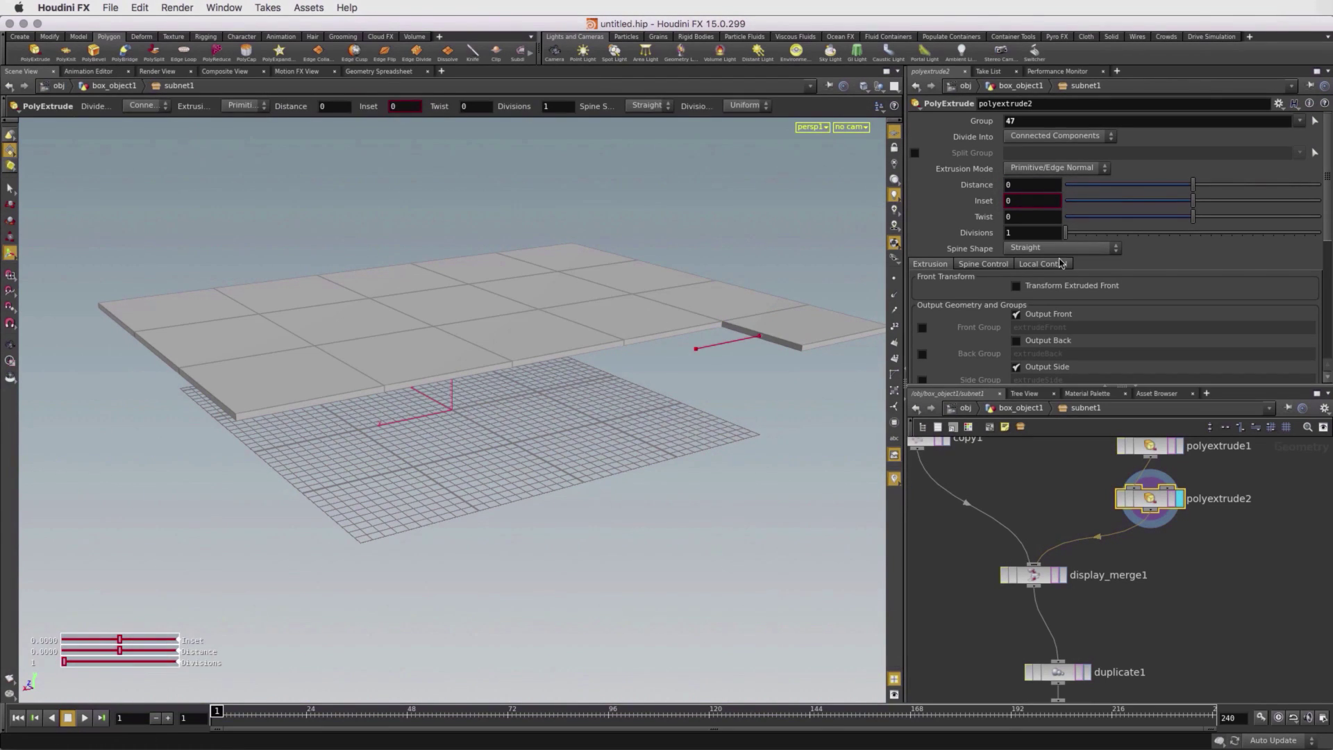
pyautogui.click(1051, 285)
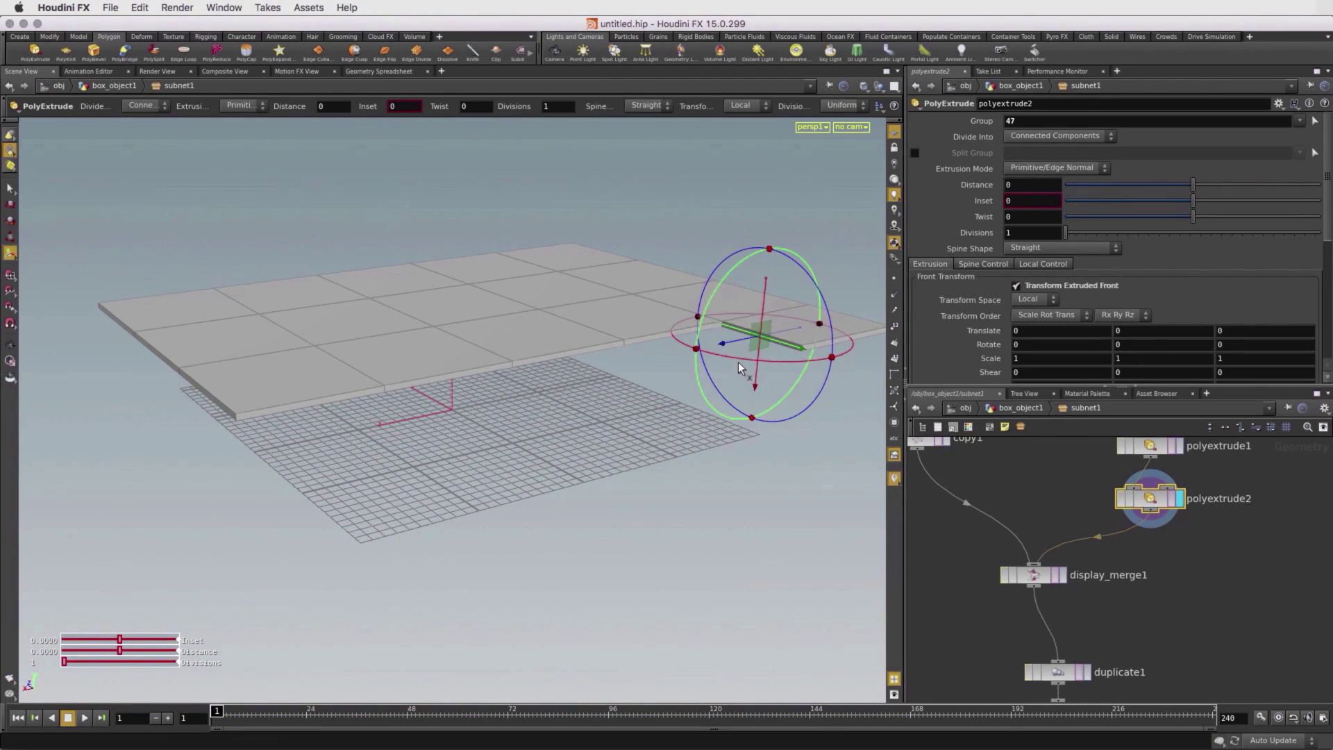
pyautogui.moveTo(723, 343); pyautogui.dragTo(595, 472)
# - Extrude the ramp's lower end face by about 0.887 as a landing and display the transform1 output
pyautogui.click(31, 50)
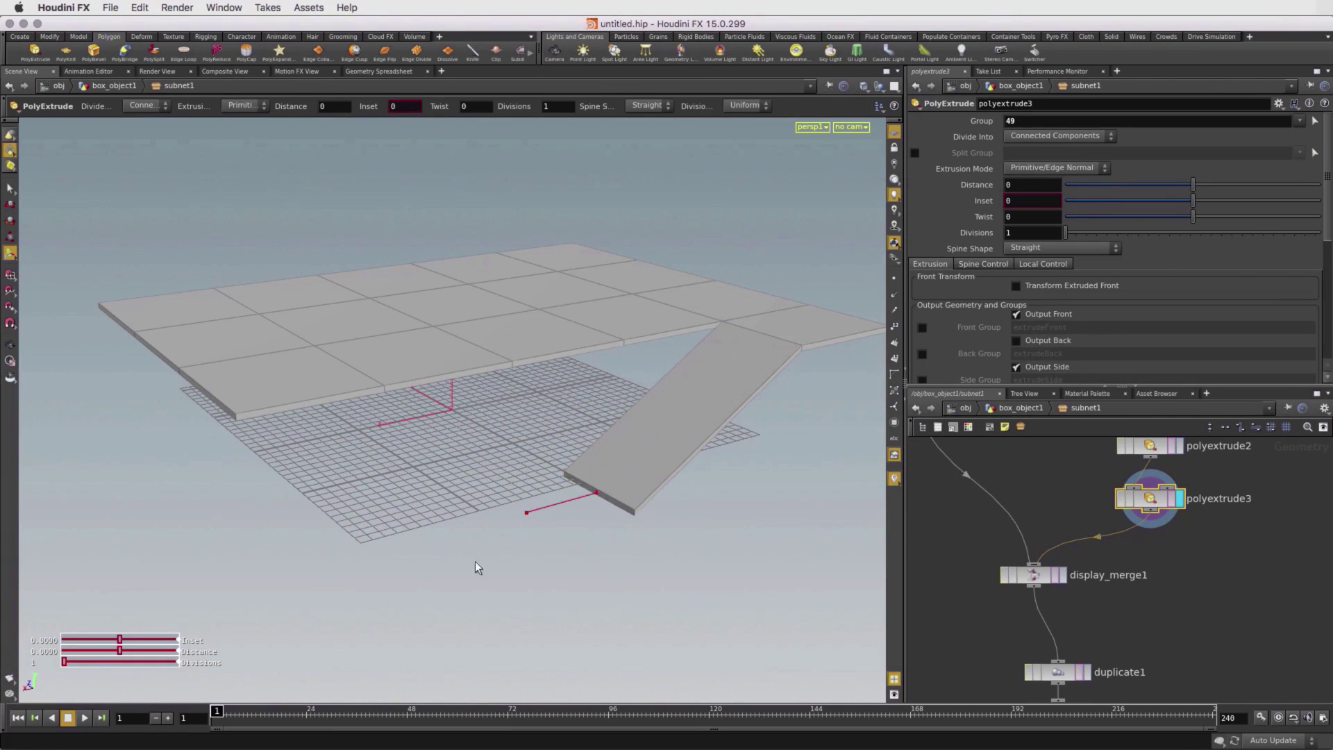
pyautogui.moveTo(527, 512); pyautogui.dragTo(531, 553)
pyautogui.scroll(-4, 1188, 611)
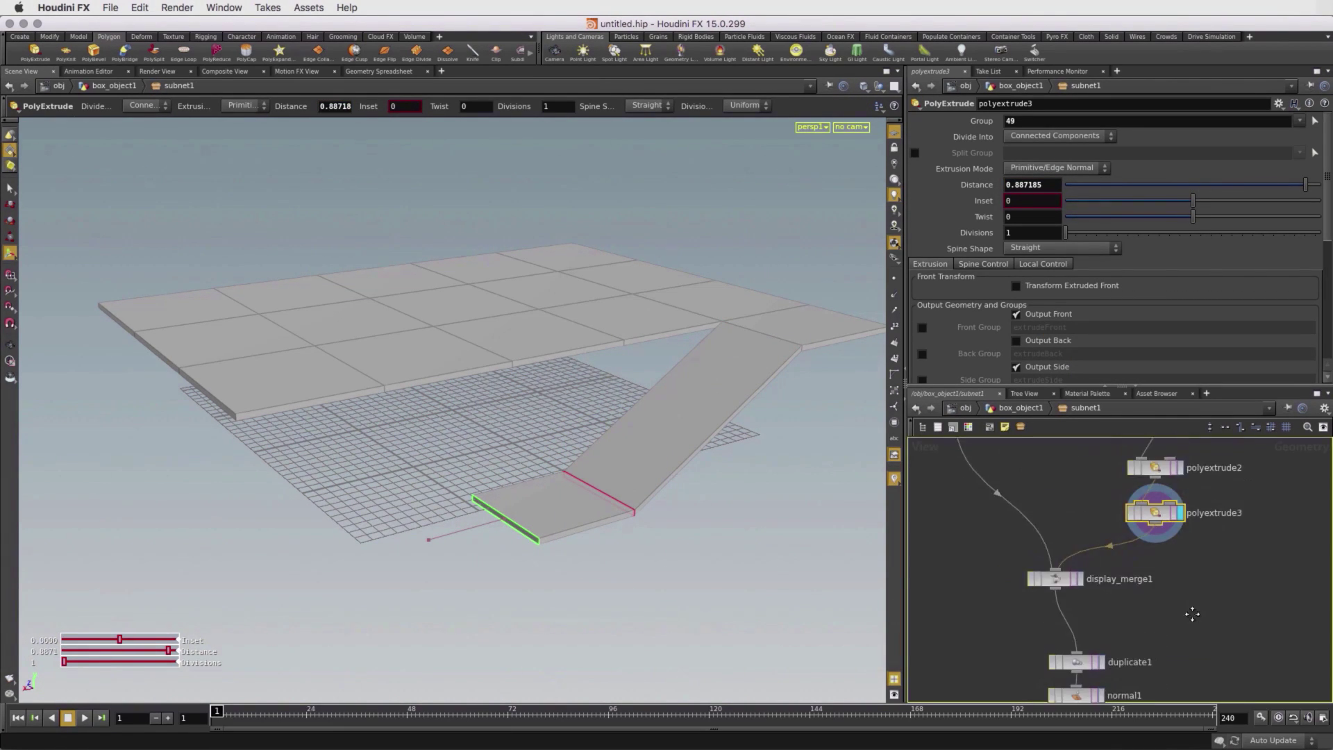
pyautogui.click(1079, 633)
pyautogui.keyDown('alt'); pyautogui.moveTo(727, 568); pyautogui.dragTo(560, 404); pyautogui.keyUp('alt')
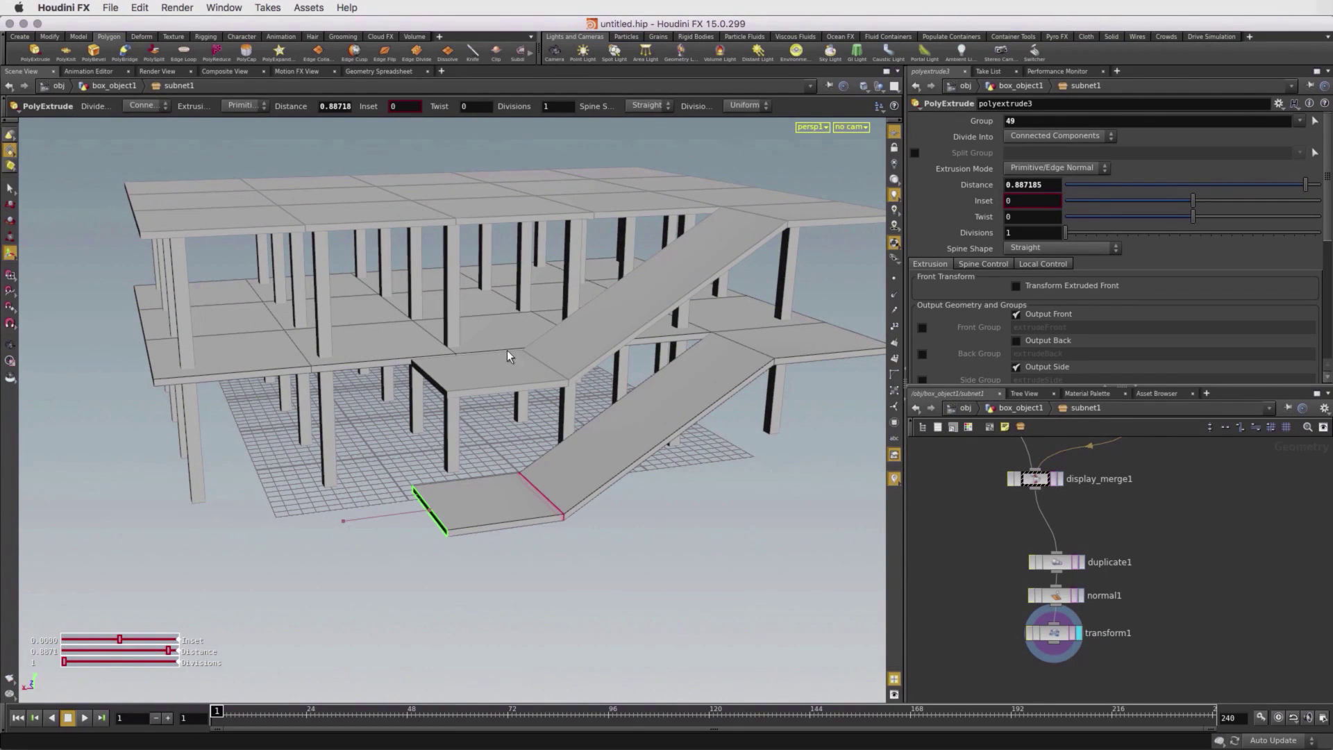
# - Adjust polyextrude2's front translation to about 1.008, 0, 2.266 to reposition the ramp's lower end
pyautogui.scroll(-3, 1177, 541)
pyautogui.moveTo(1177, 540); pyautogui.dragTo(1170, 574, button='middle')
pyautogui.click(1145, 485)
pyautogui.moveTo(559, 486); pyautogui.dragTo(464, 490)
pyautogui.scroll(-5, 472, 493)
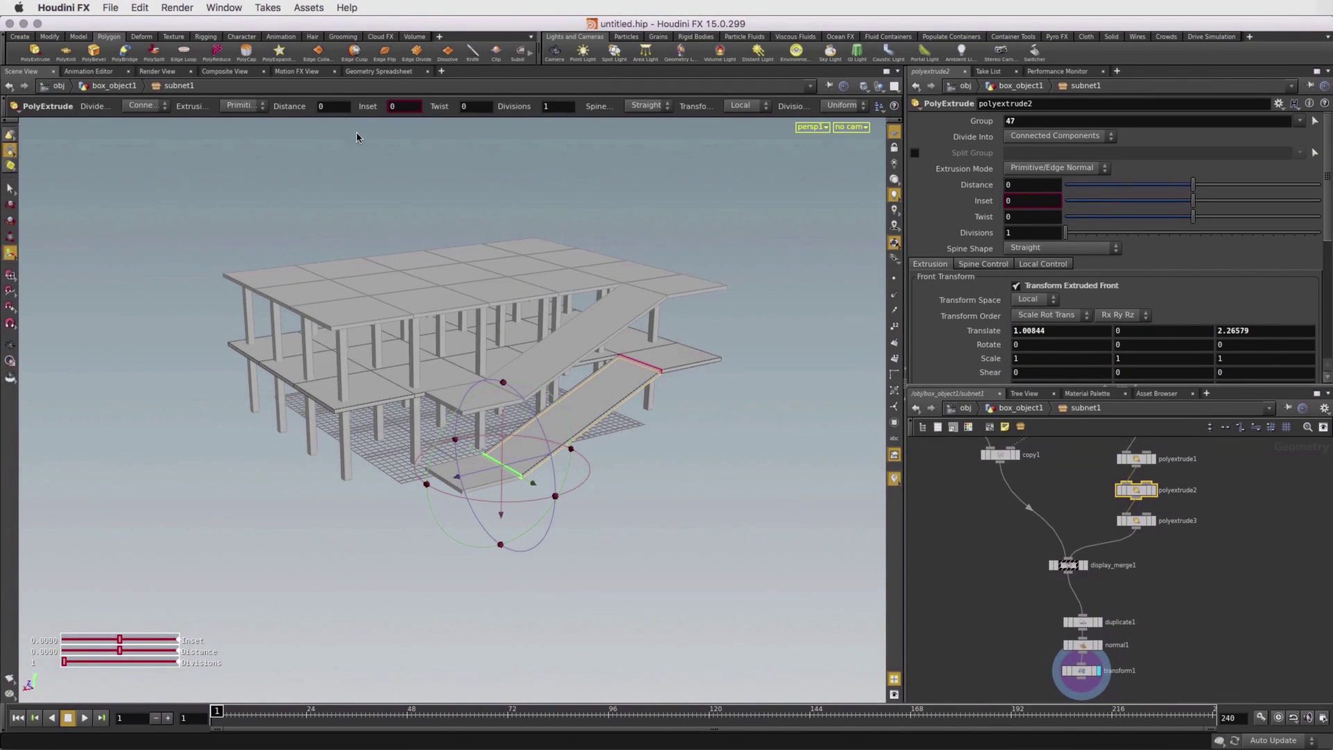
# - Save the edited building asset and switch to Unreal Editor to inspect the building's ramp side
pyautogui.click(309, 7)
pyautogui.click(546, 74)
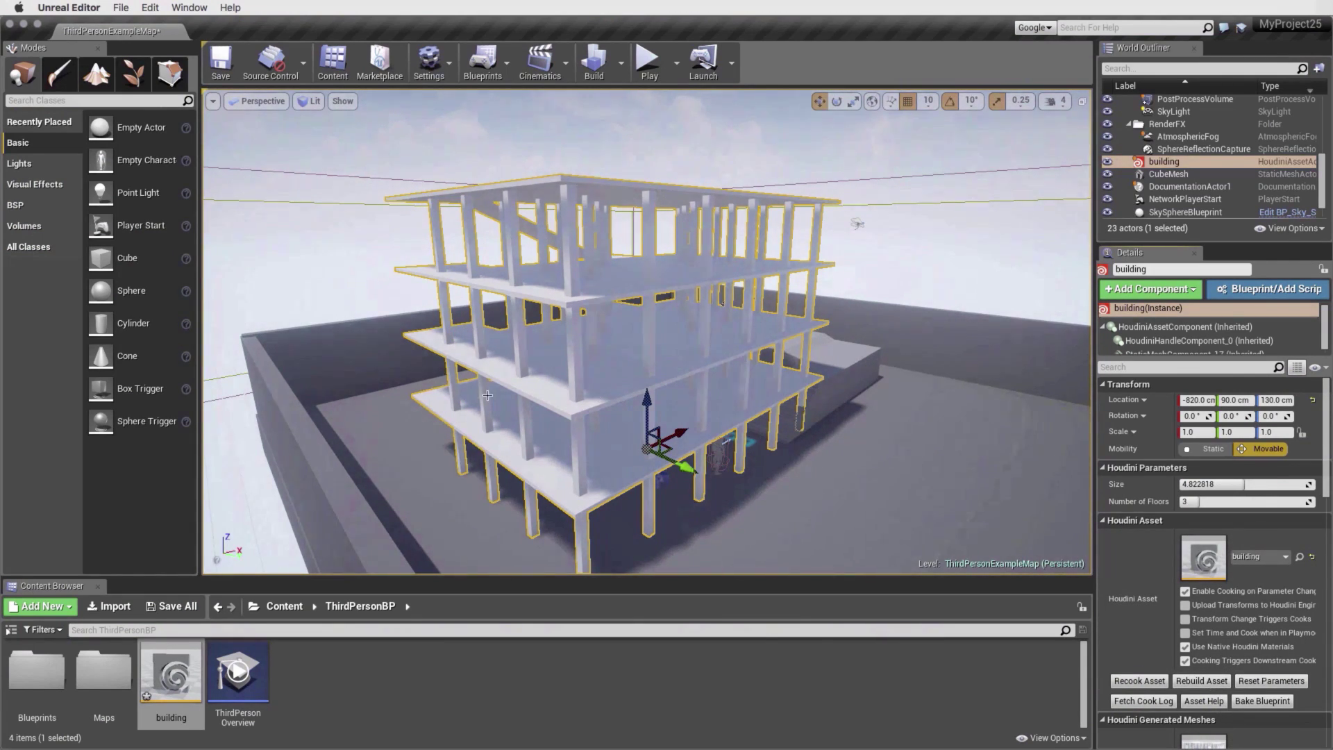
pyautogui.keyDown('alt'); pyautogui.moveTo(413, 385); pyautogui.dragTo(757, 386); pyautogui.keyUp('alt')
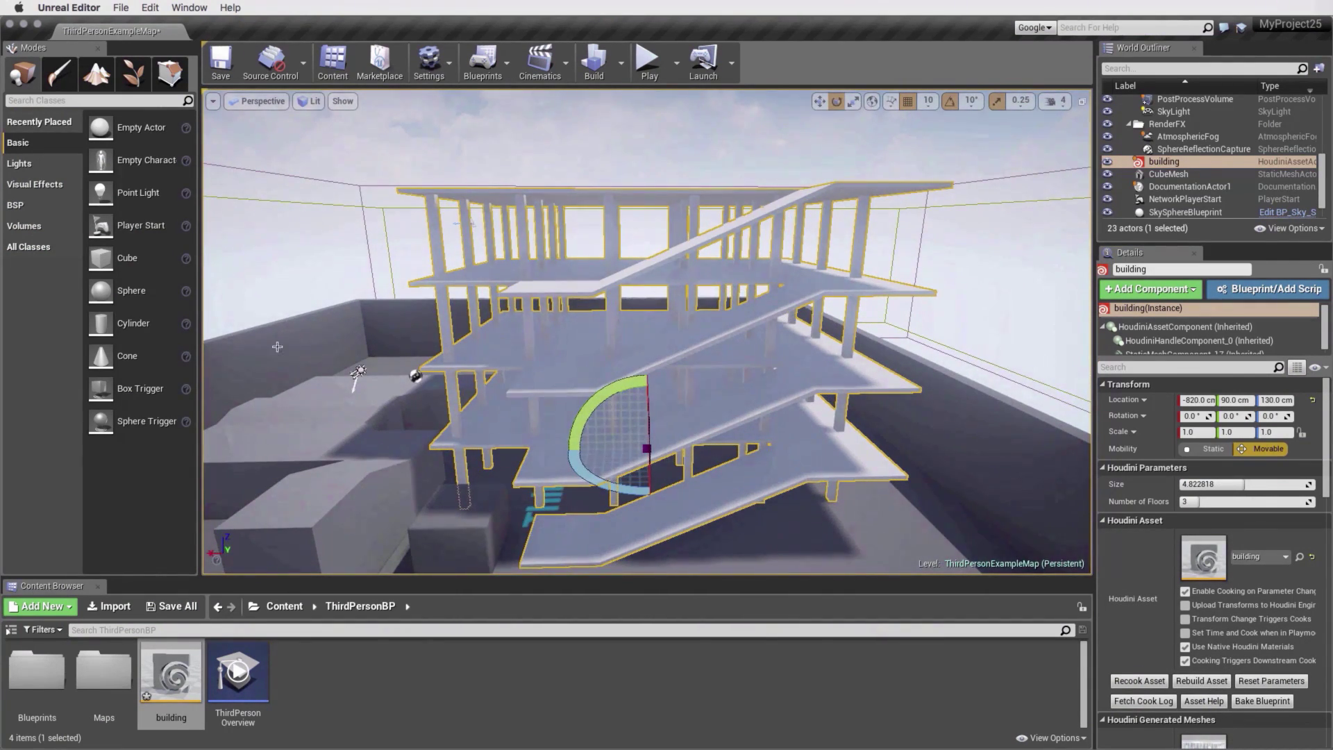
# - Play the level, run the character up the ramps through the building's floors, and end the play session
pyautogui.click(649, 64)
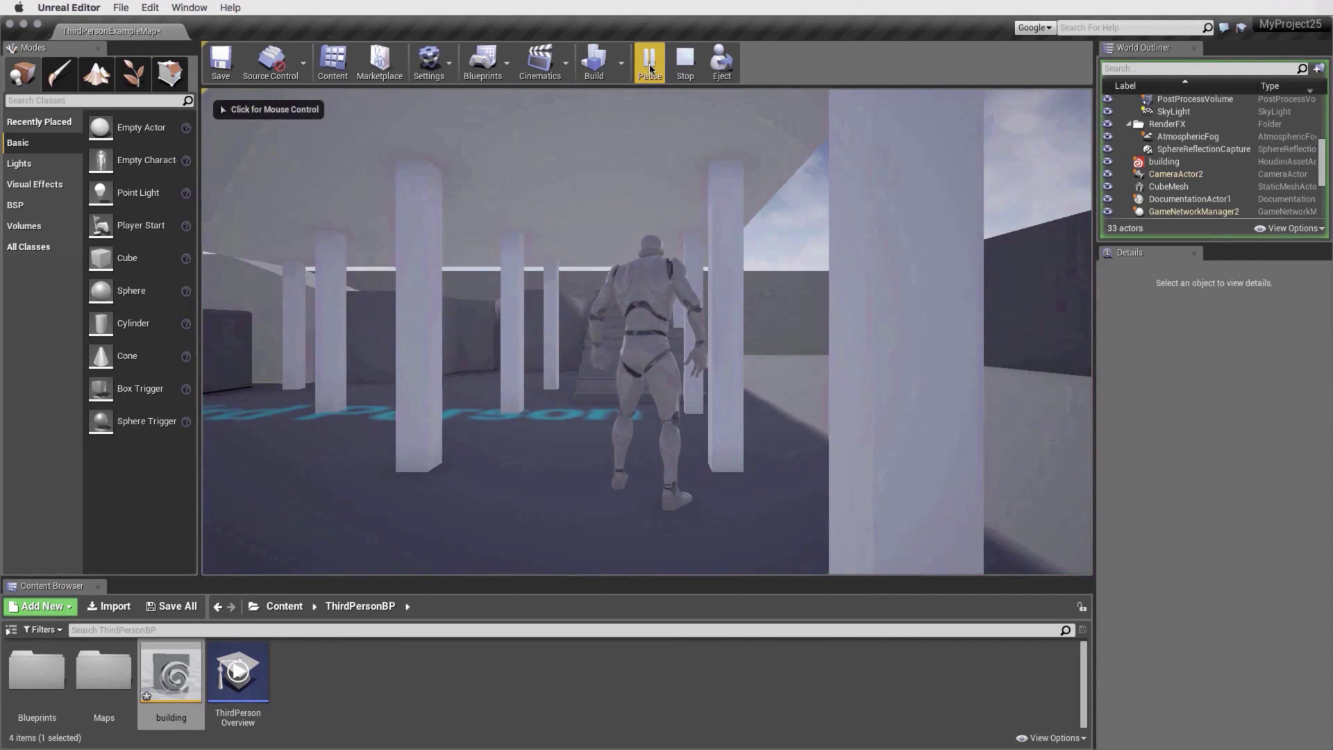
pyautogui.press('Left')
pyautogui.press('Up')
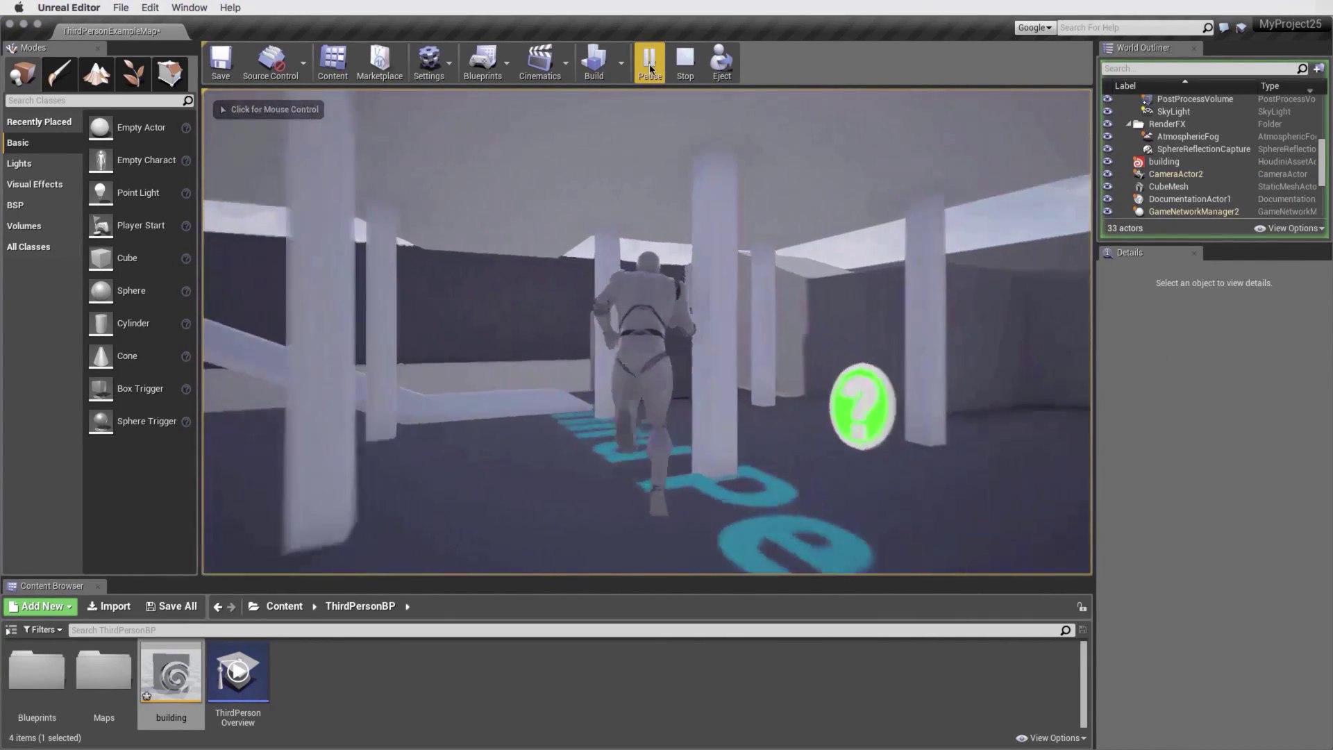
pyautogui.press('w')
pyautogui.press('w')
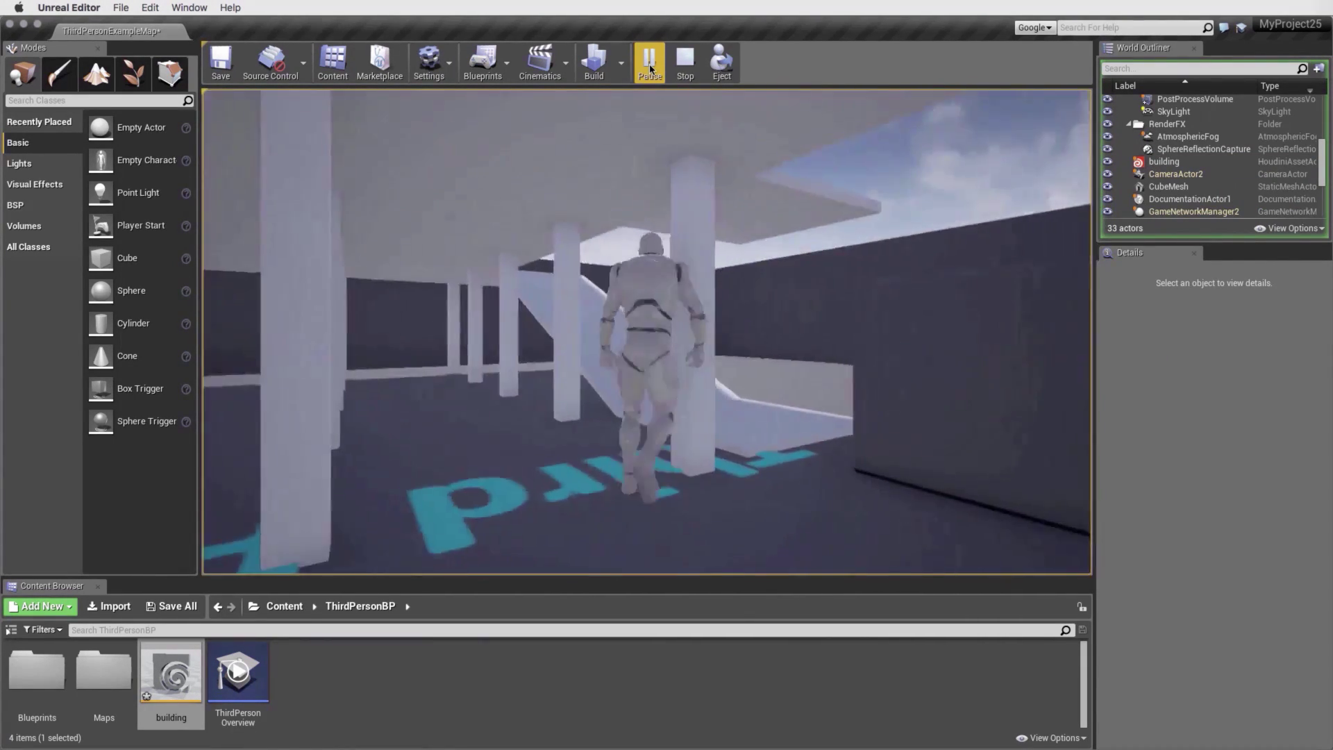
pyautogui.press('w')
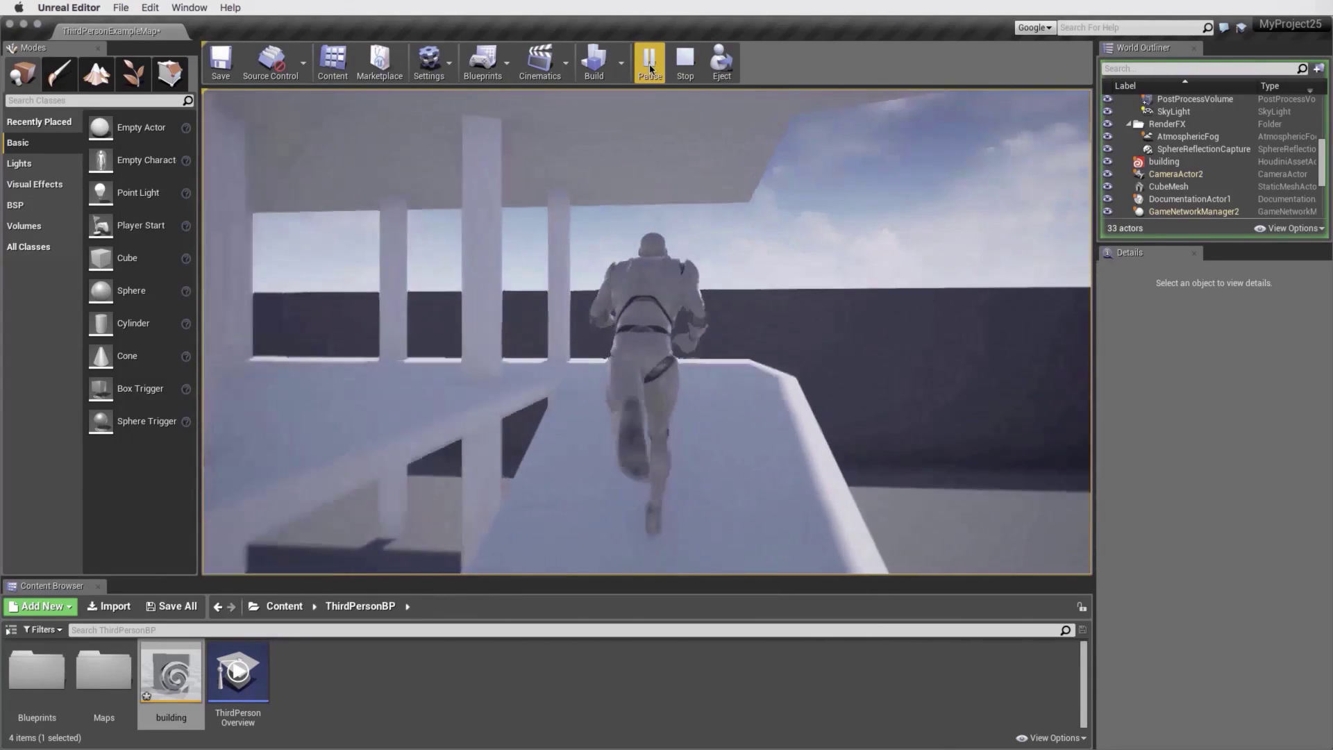
pyautogui.press('w')
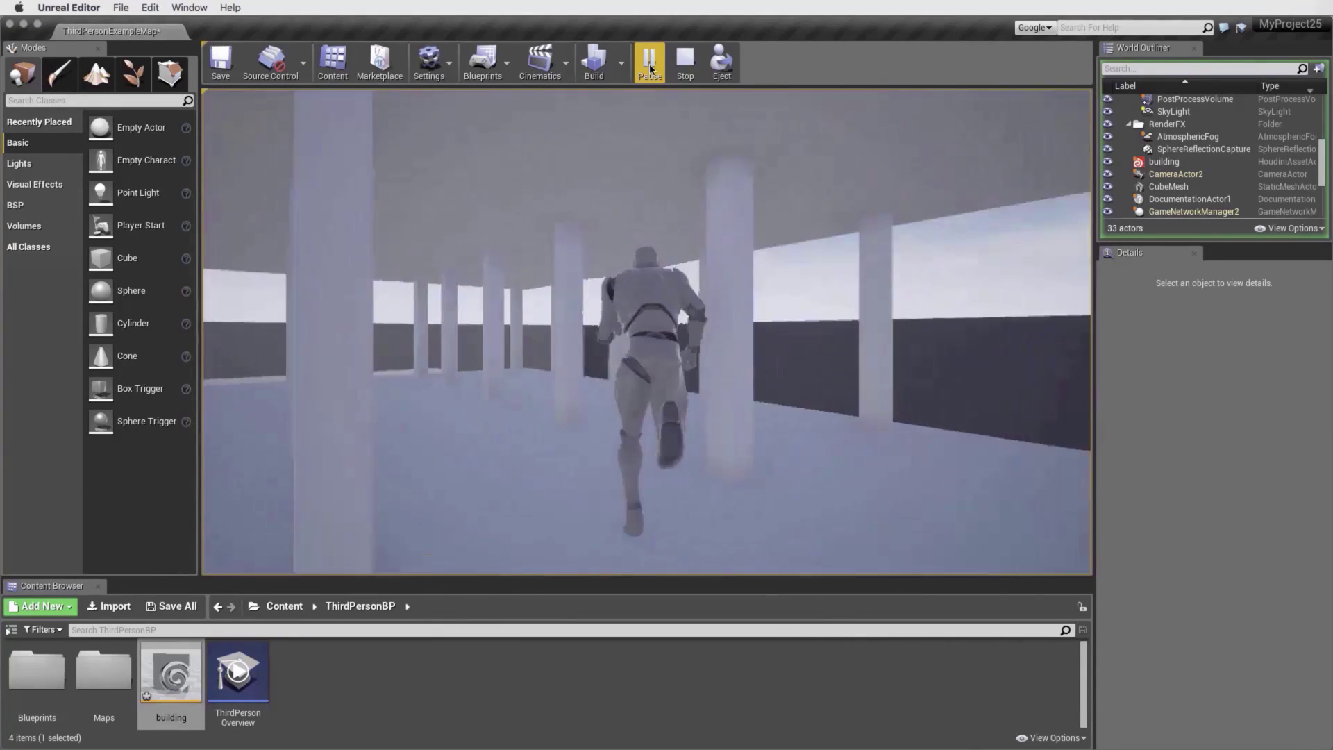
pyautogui.press('w')
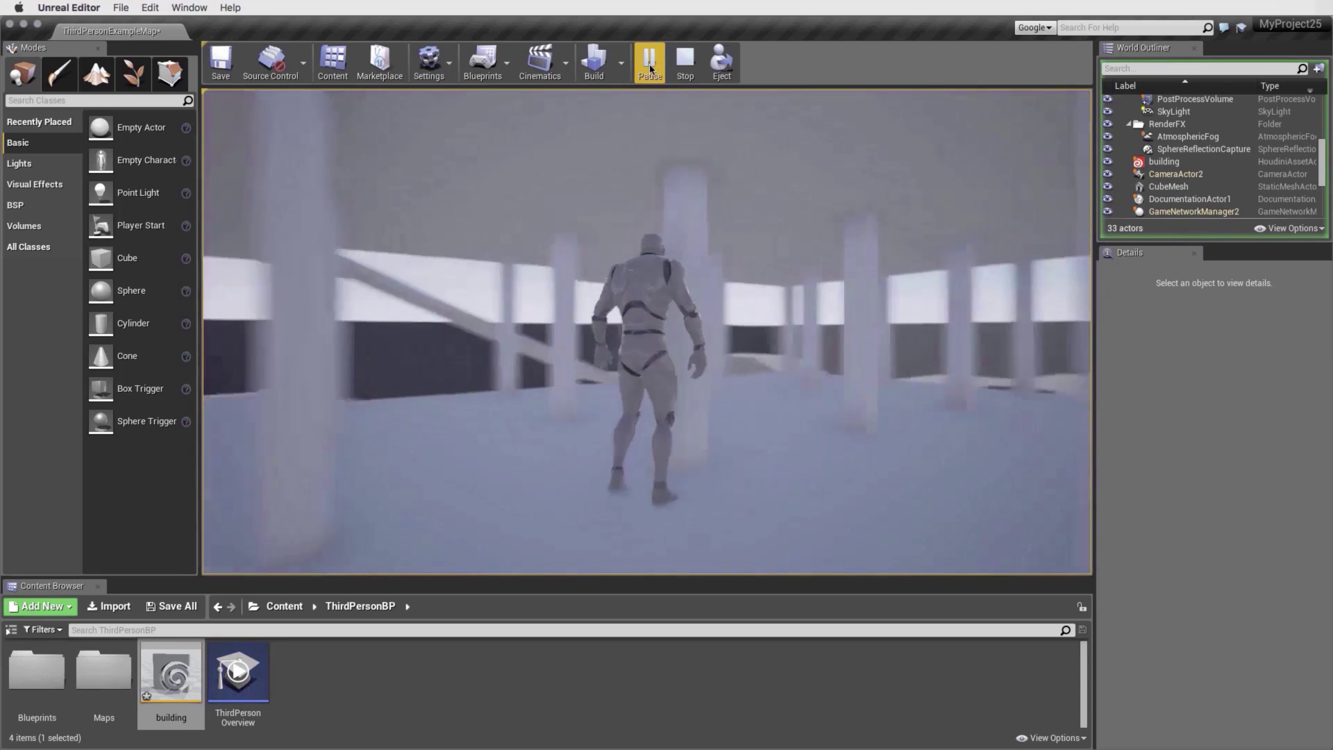
pyautogui.press('w')
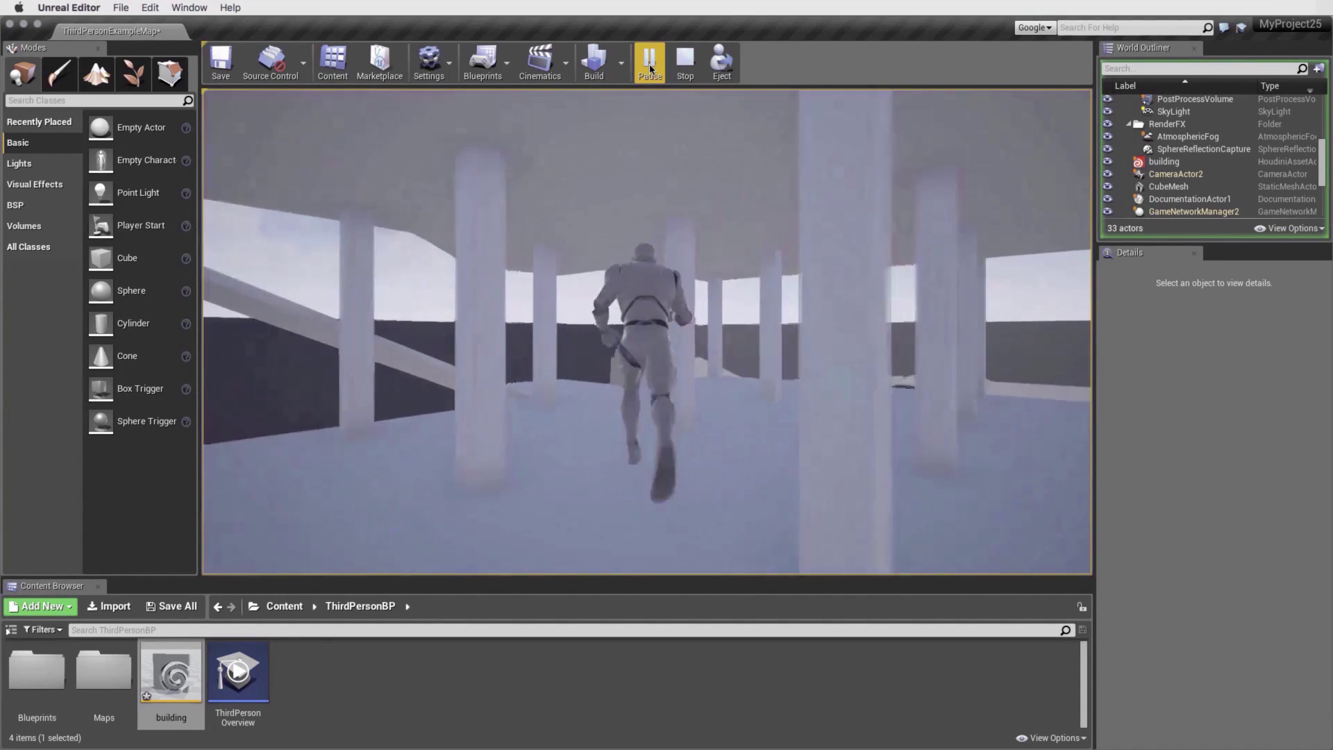
pyautogui.press('w')
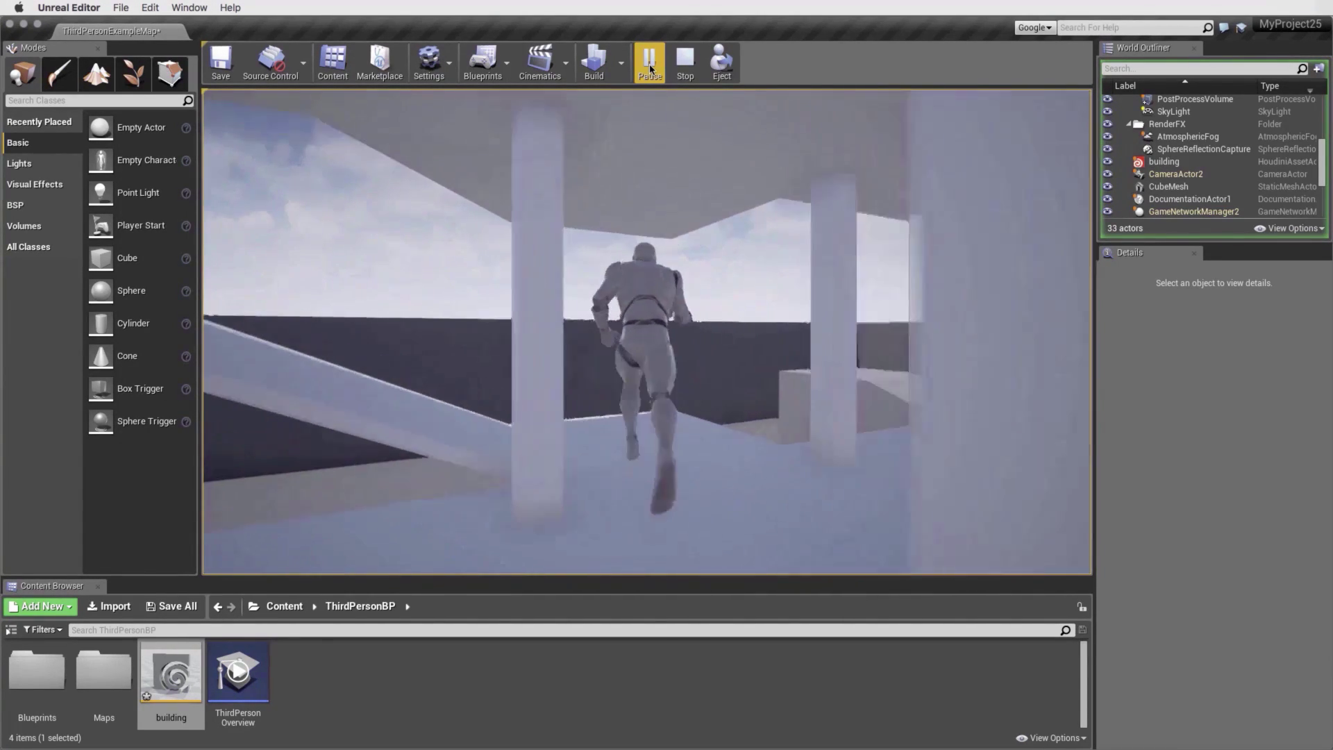
pyautogui.press('w')
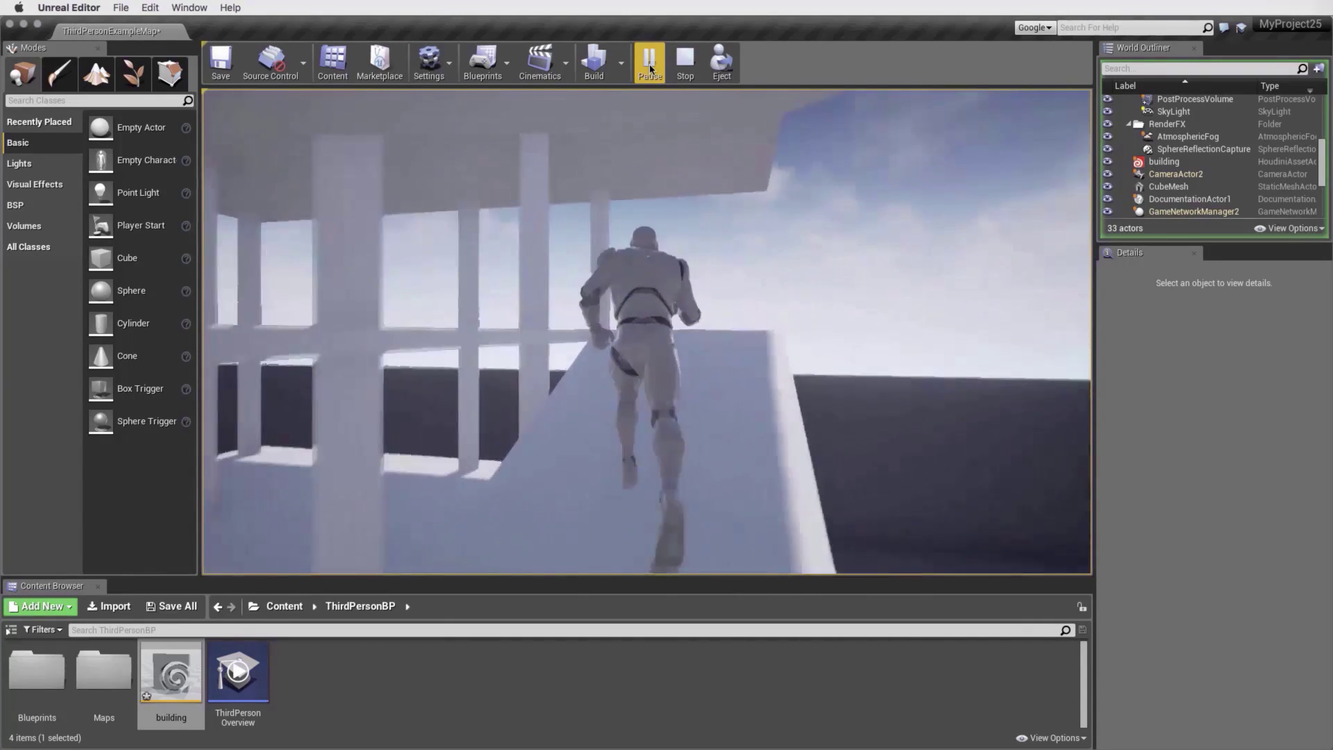
pyautogui.press('w')
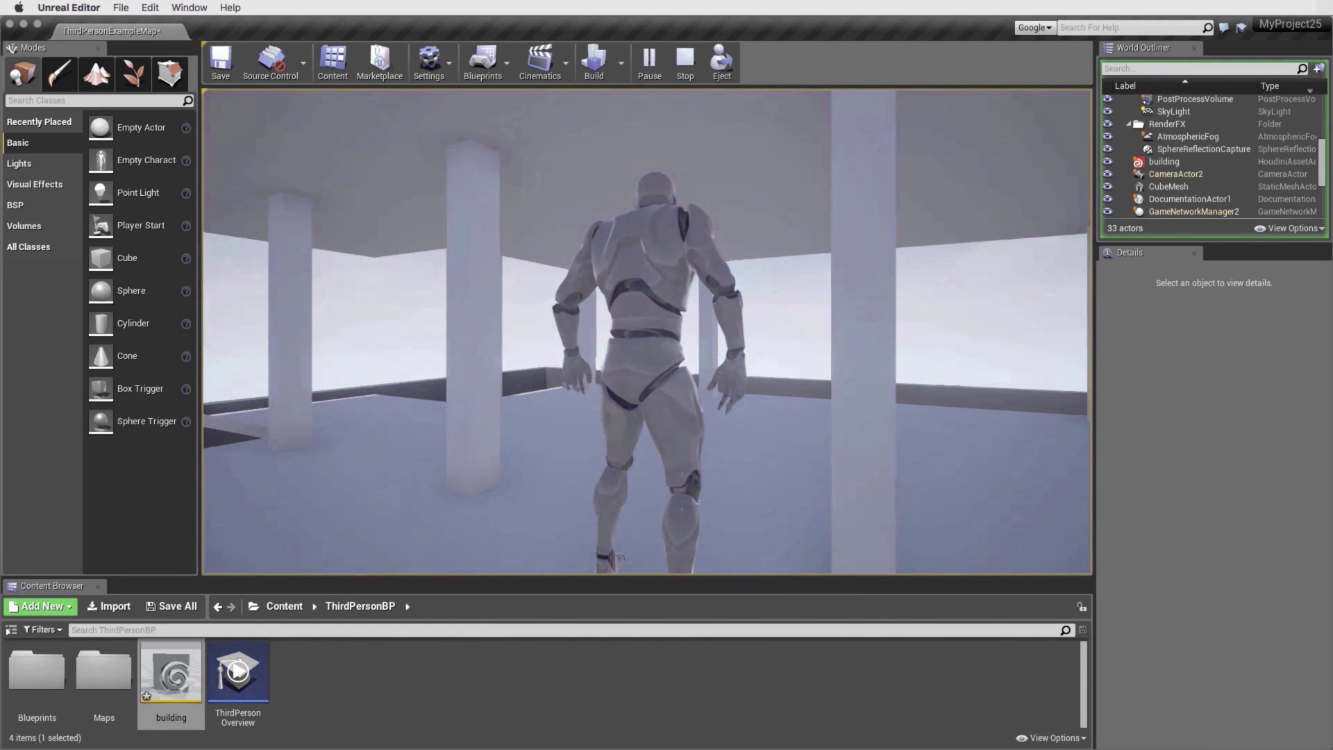
pyautogui.press('Escape')
# - Set the building's Number of Floors parameter to 7
pyautogui.press('f')
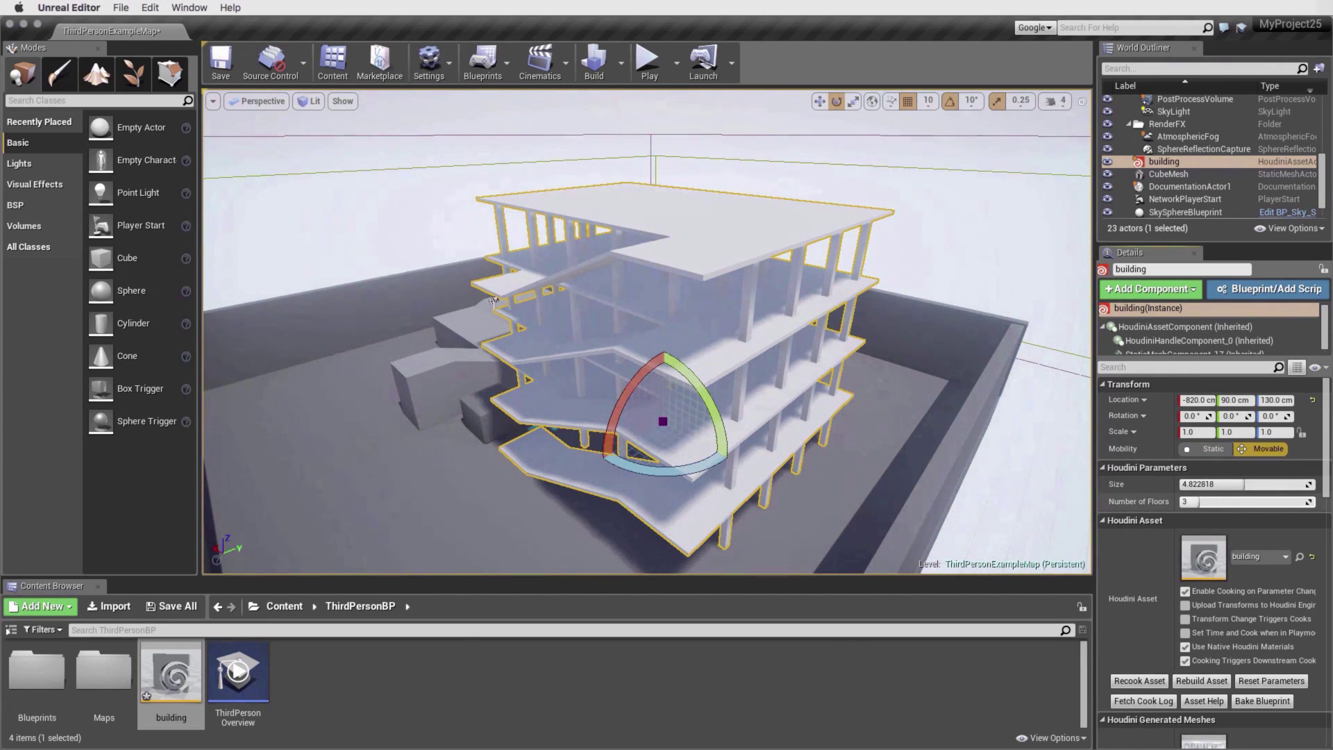
pyautogui.moveTo(1206, 501); pyautogui.dragTo(1226, 501)
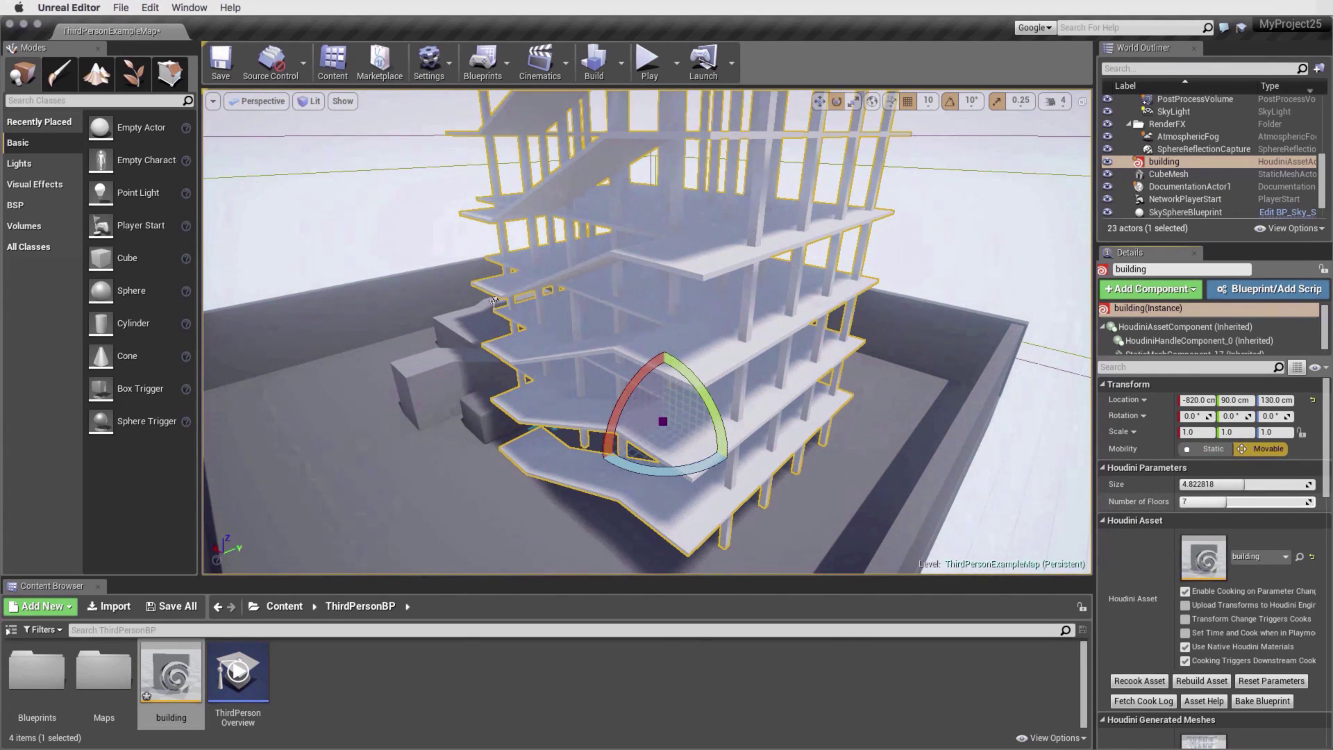
pyautogui.keyDown('alt'); pyautogui.moveTo(493, 300); pyautogui.dragTo(637, 88); pyautogui.keyUp('alt')
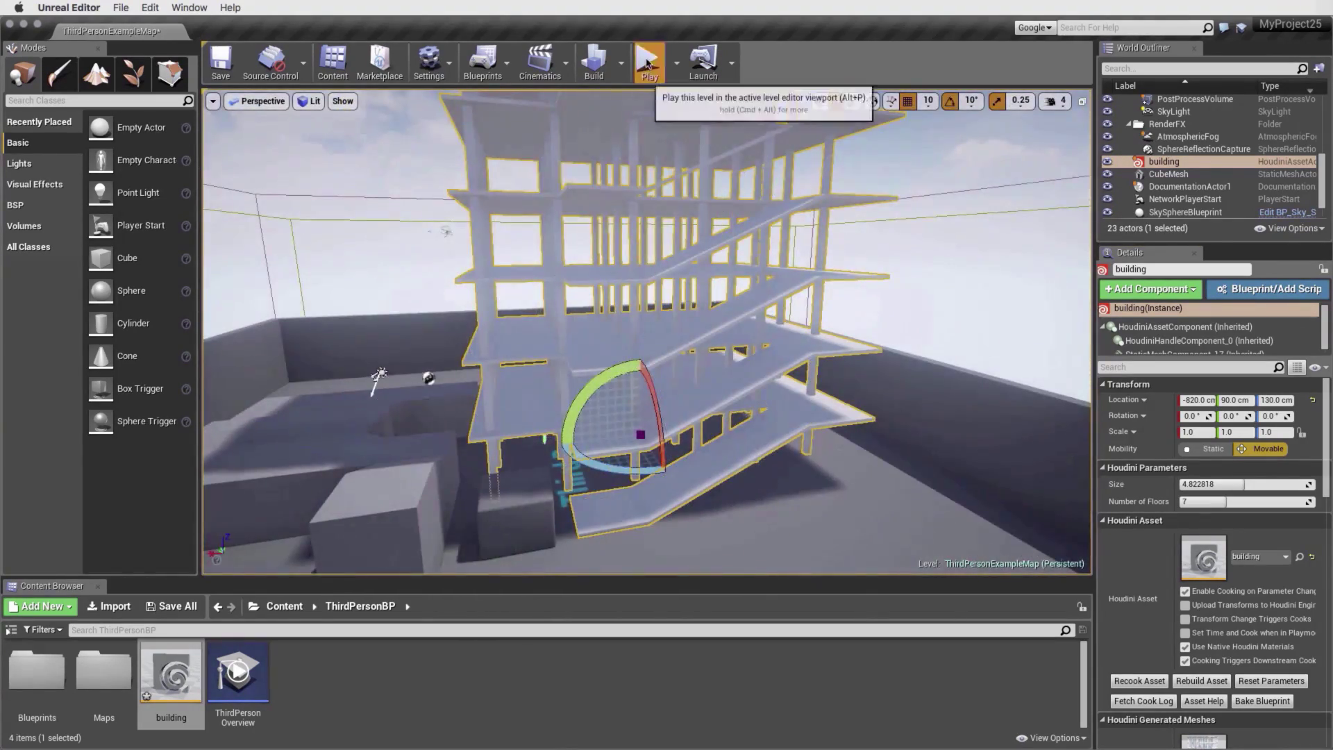
# - Play the level and run the character around the walled area to test the taller building
pyautogui.click(647, 61)
pyautogui.press('Right')
pyautogui.press('Up')
pyautogui.press('Up')
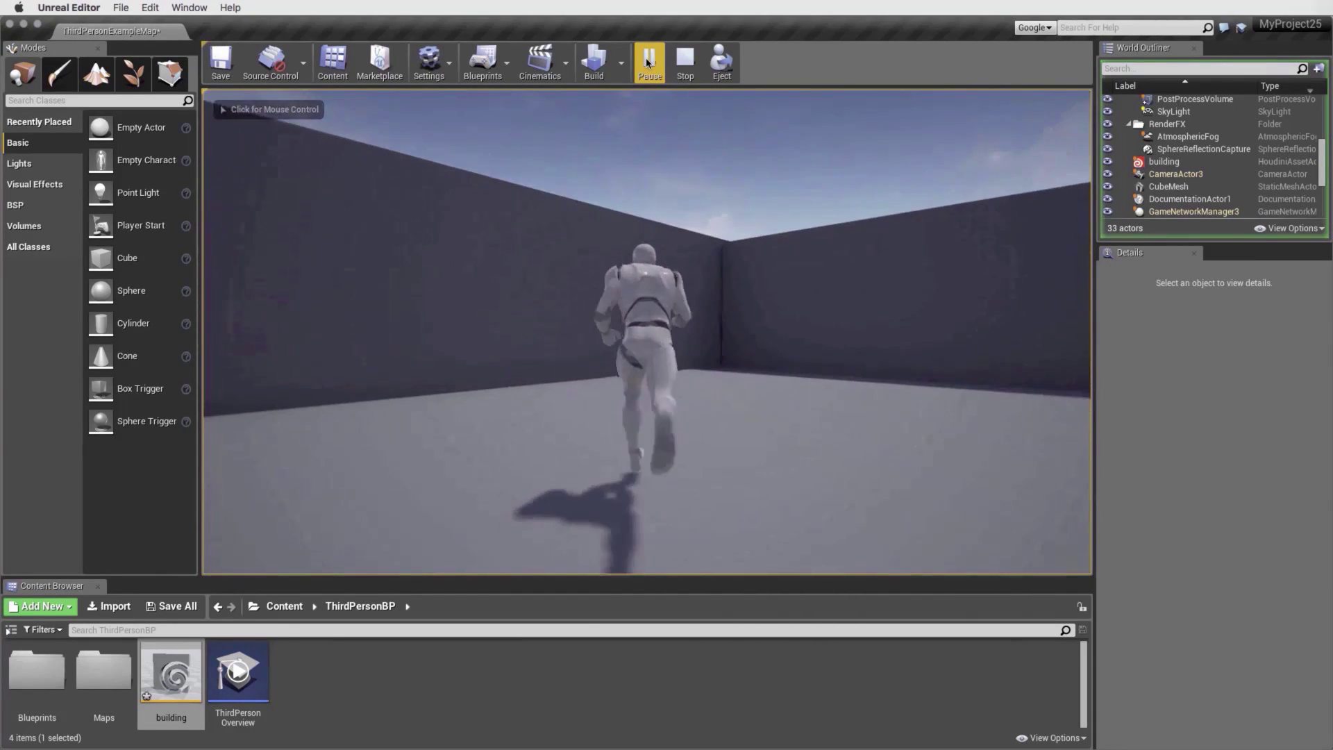
pyautogui.press('Down')
pyautogui.press('Right')
pyautogui.press('Up')
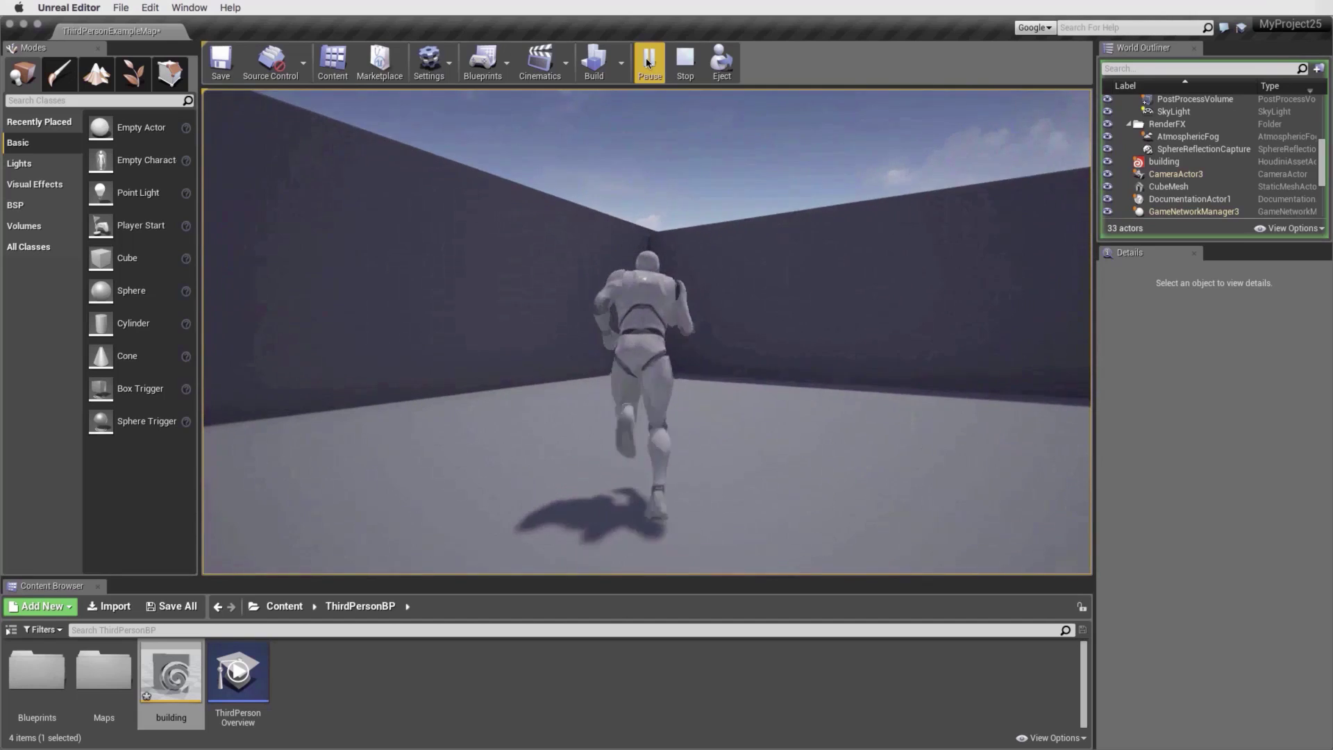
pyautogui.click(647, 331)
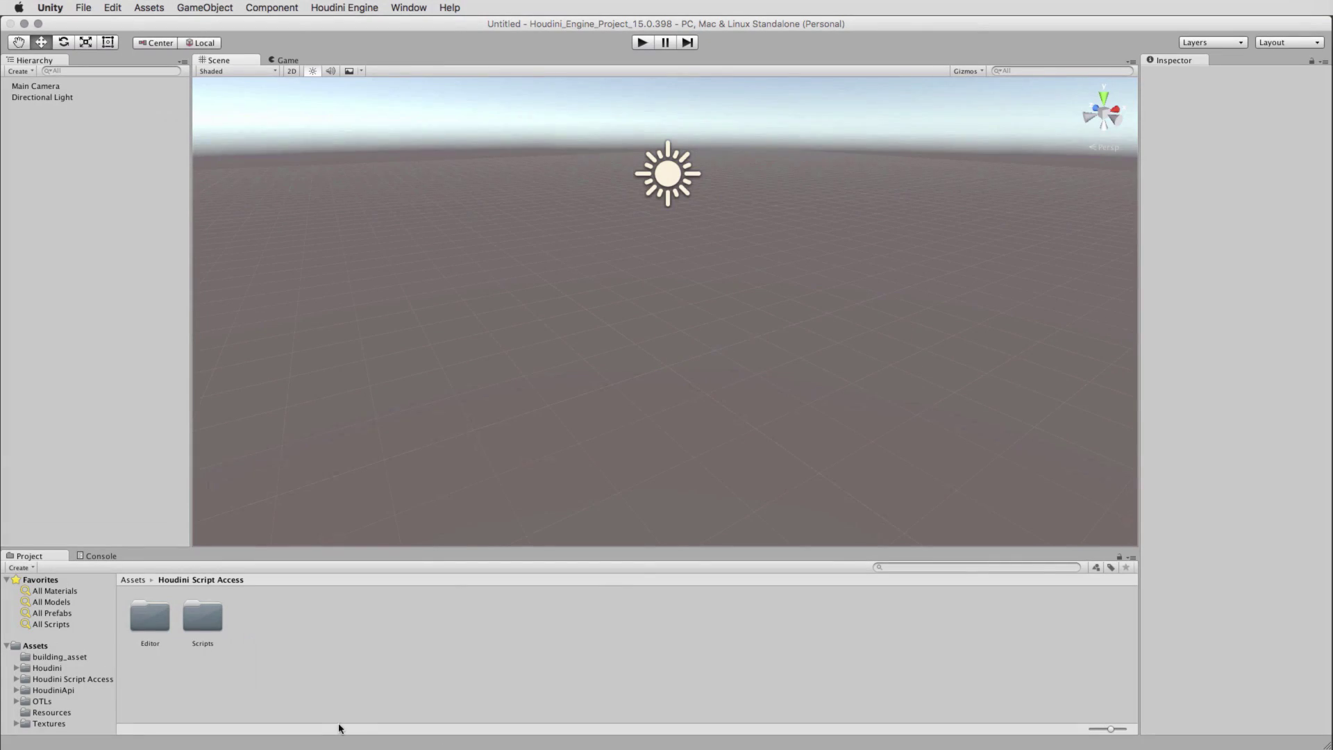
# - Switch to Unity and add the building asset from the building_asset folder to the scene
pyautogui.click(38, 657)
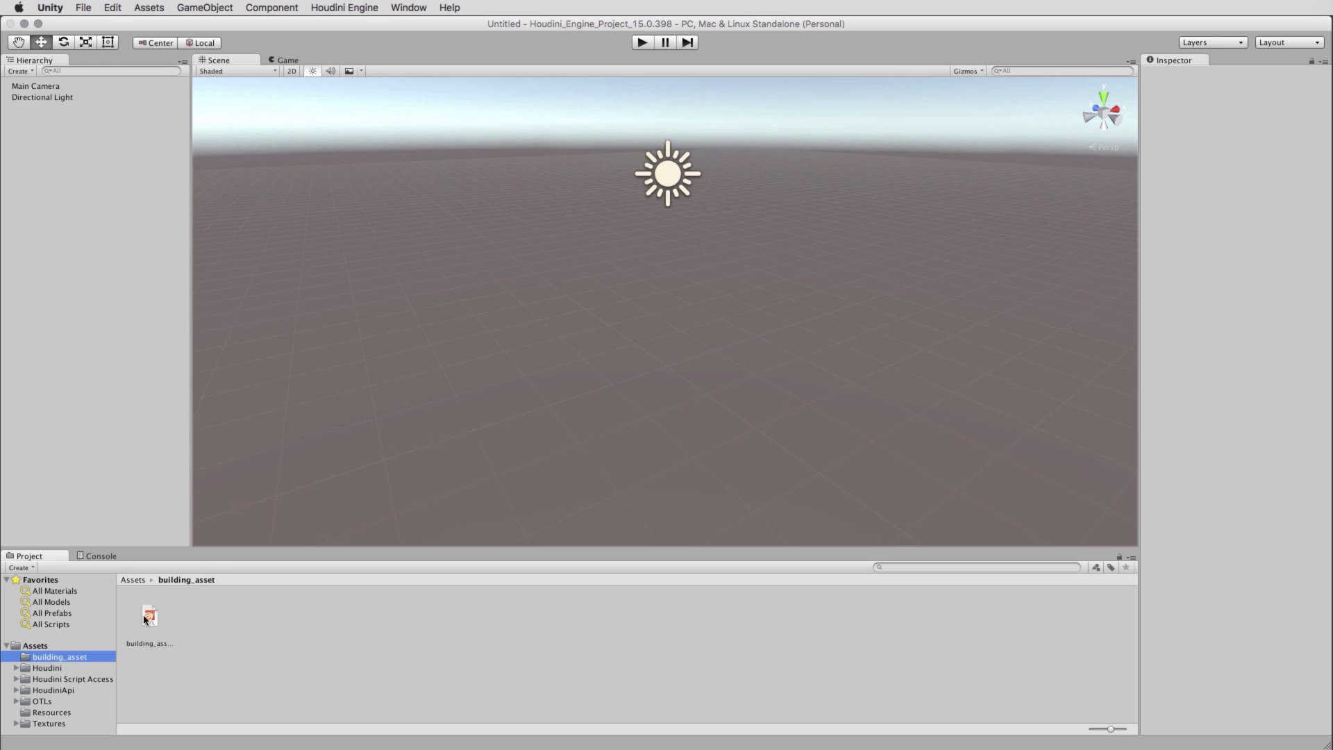
pyautogui.click(148, 618)
pyautogui.moveTo(148, 618); pyautogui.dragTo(95, 217)
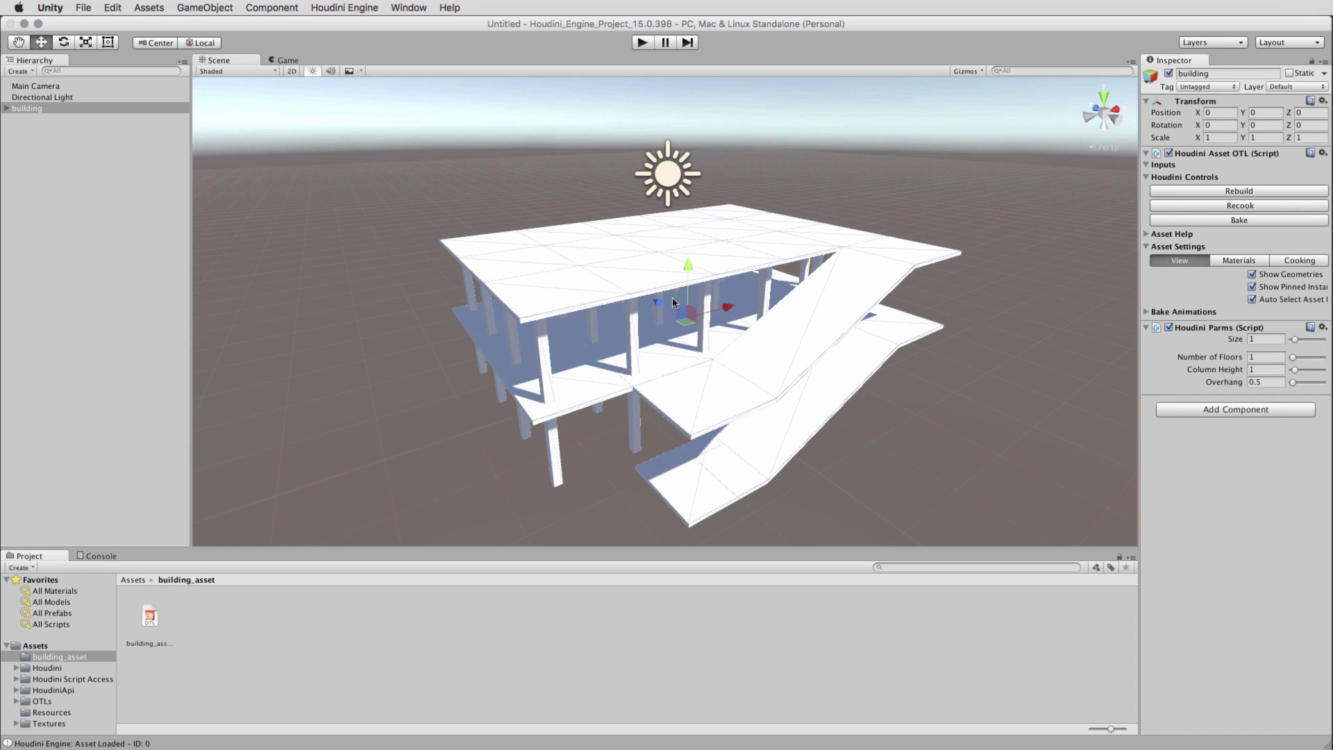
# - Set the building's Size to about 1.43 and its Number of Floors to 4
pyautogui.keyDown('alt'); pyautogui.moveTo(795, 381); pyautogui.dragTo(779, 406); pyautogui.keyUp('alt')
pyautogui.keyDown('alt'); pyautogui.moveTo(779, 406); pyautogui.dragTo(719, 384, button='right'); pyautogui.keyUp('alt')
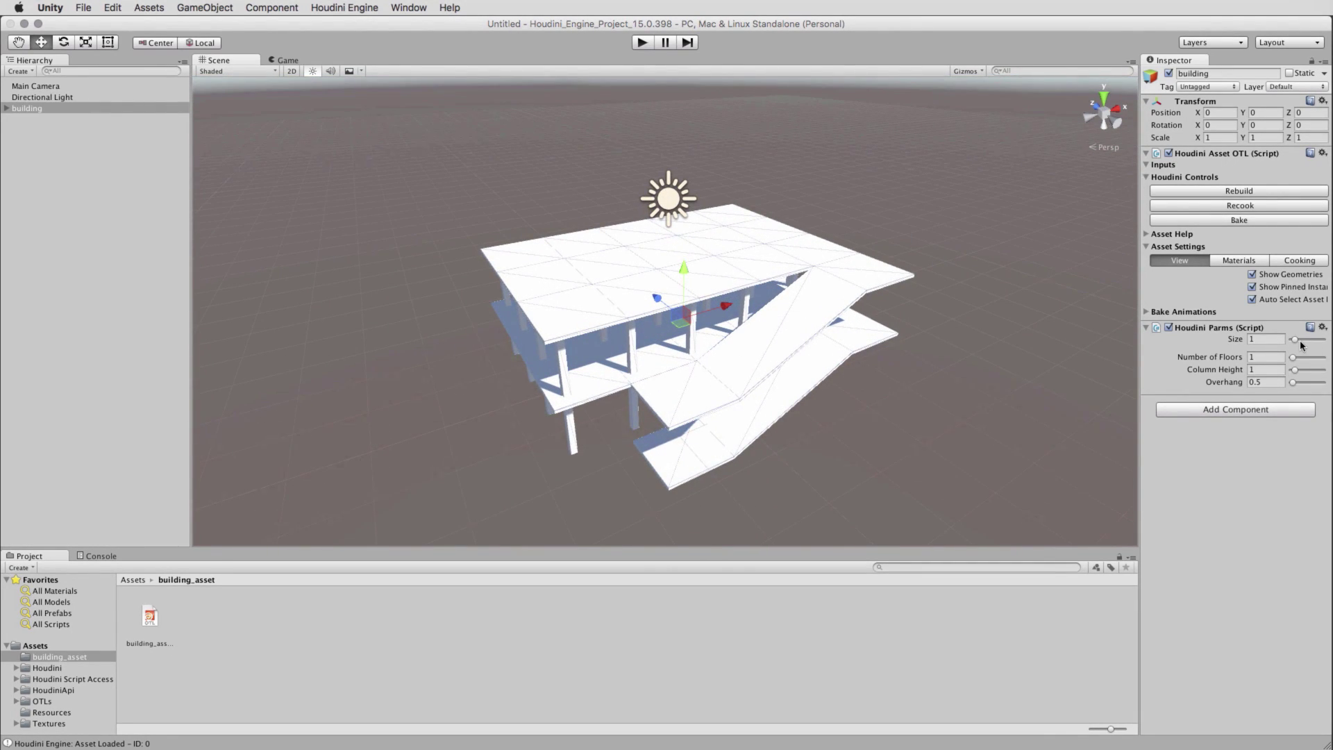
pyautogui.moveTo(1295, 340); pyautogui.dragTo(1296, 339)
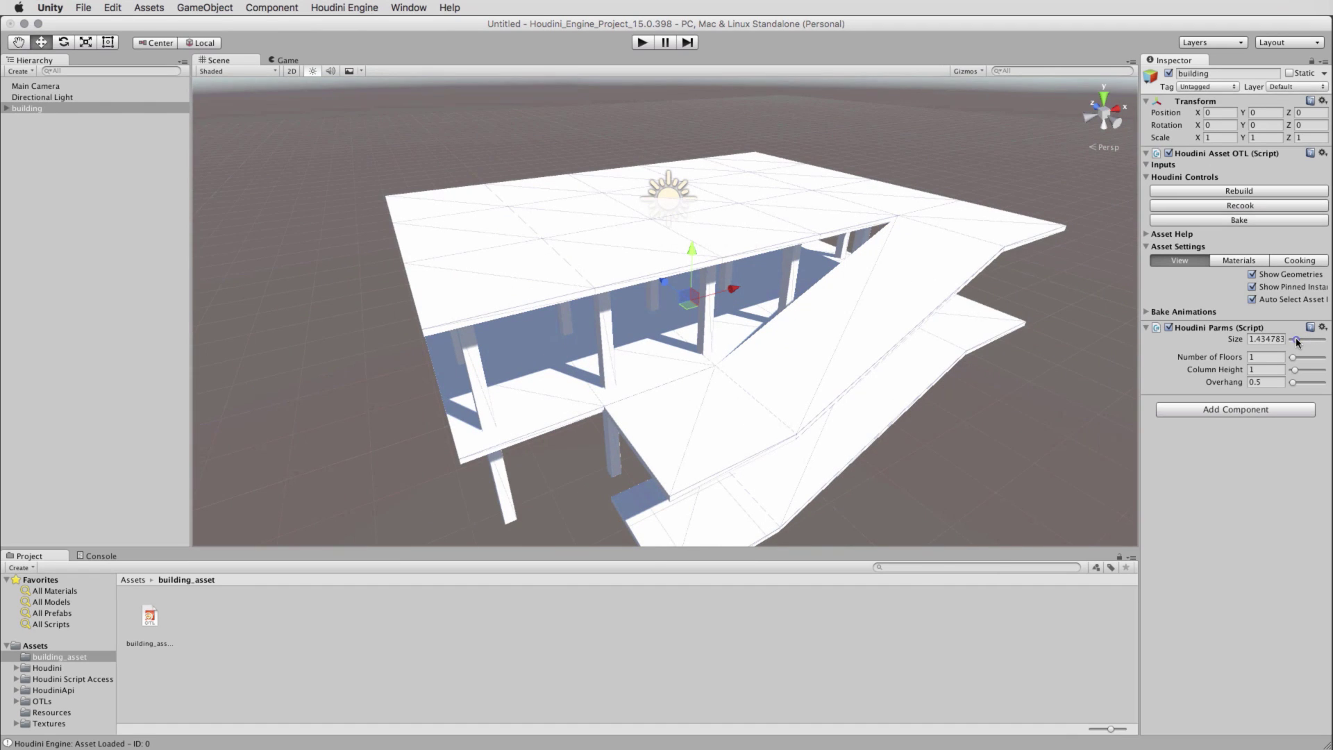
pyautogui.keyDown('alt'); pyautogui.moveTo(863, 321); pyautogui.dragTo(653, 310, button='right'); pyautogui.keyUp('alt')
pyautogui.keyDown('alt'); pyautogui.moveTo(652, 310); pyautogui.dragTo(1021, 518); pyautogui.keyUp('alt')
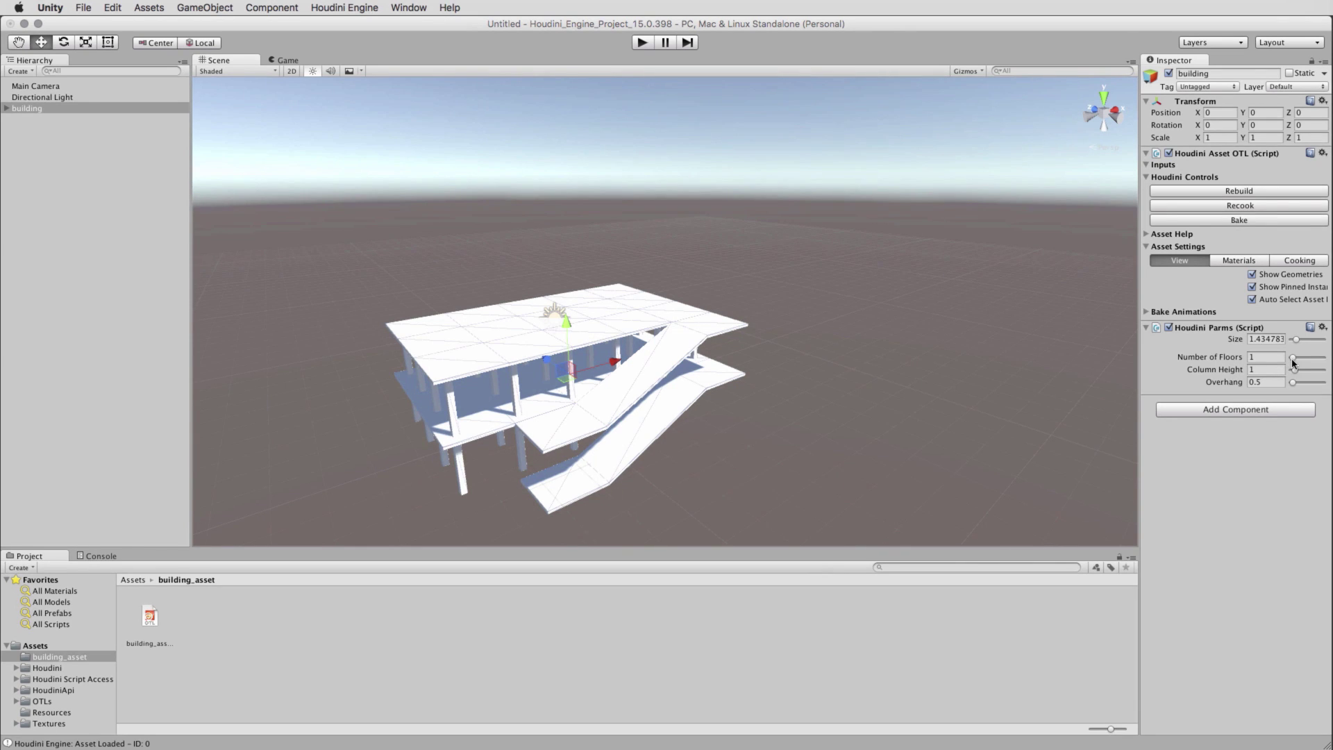
pyautogui.moveTo(1295, 360); pyautogui.dragTo(1301, 360)
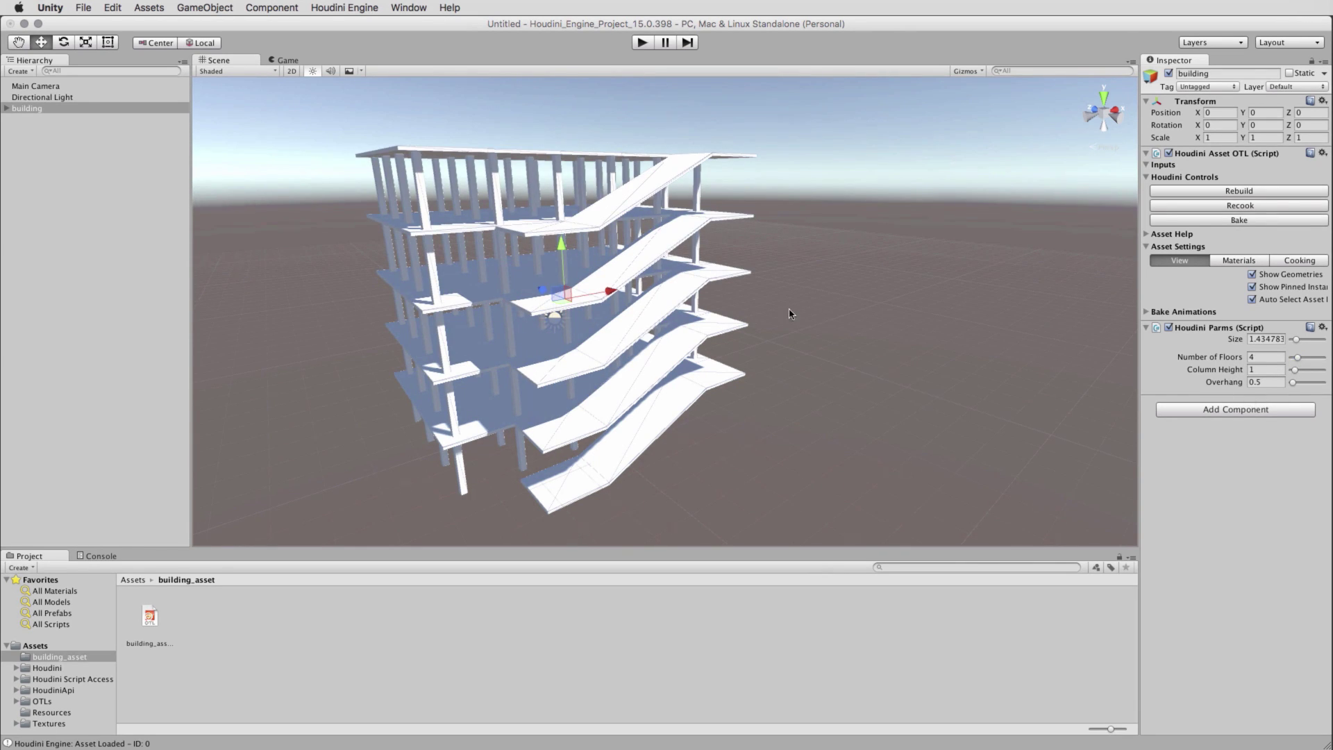
# - Try out the building's Column Height and reduce its Overhang to about 0.28
pyautogui.moveTo(1294, 369); pyautogui.dragTo(1297, 371)
pyautogui.moveTo(1292, 381); pyautogui.dragTo(1293, 379)
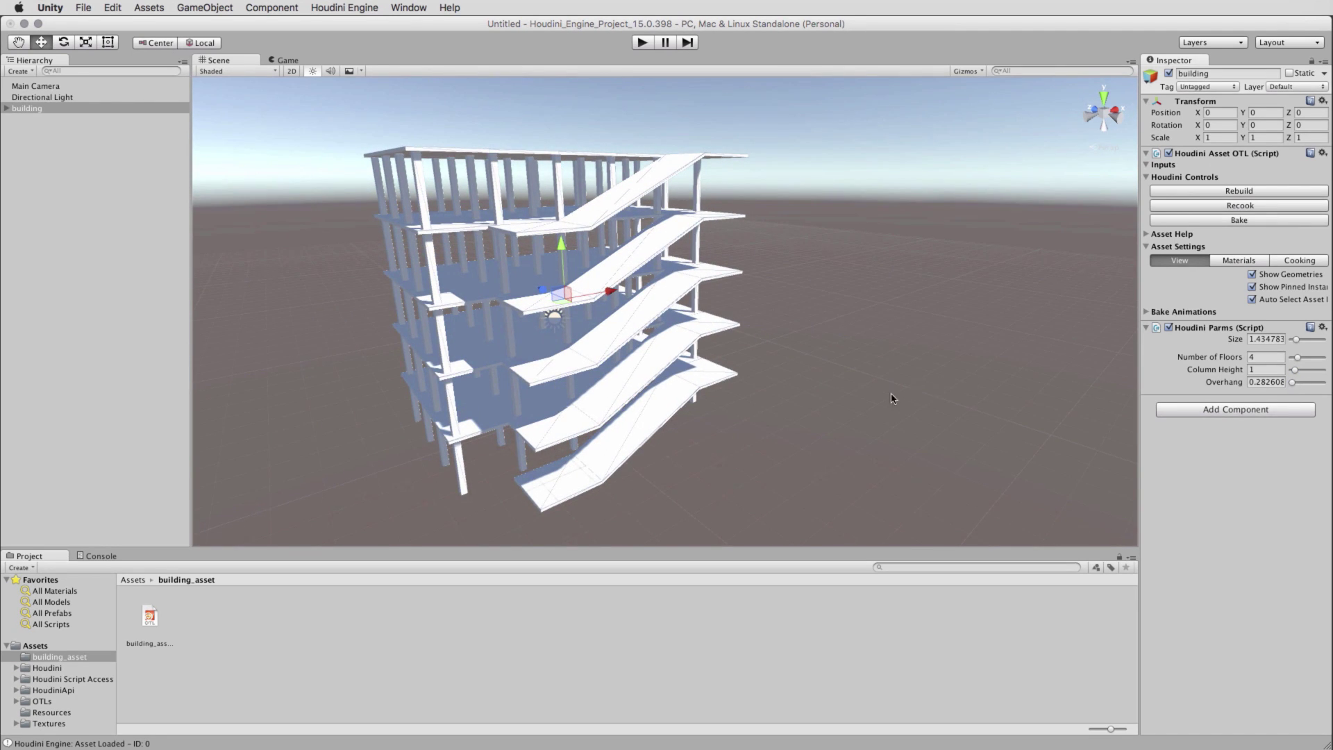
pyautogui.moveTo(846, 410)
pyautogui.keyDown('alt'); pyautogui.mouseDown()
pyautogui.moveTo(819, 422)
pyautogui.moveTo(567, 399)
pyautogui.moveTo(460, 414)
pyautogui.moveTo(635, 548)
pyautogui.moveTo(920, 467)
pyautogui.moveTo(910, 425)
pyautogui.moveTo(867, 421)
pyautogui.mouseUp(); pyautogui.keyUp('alt')
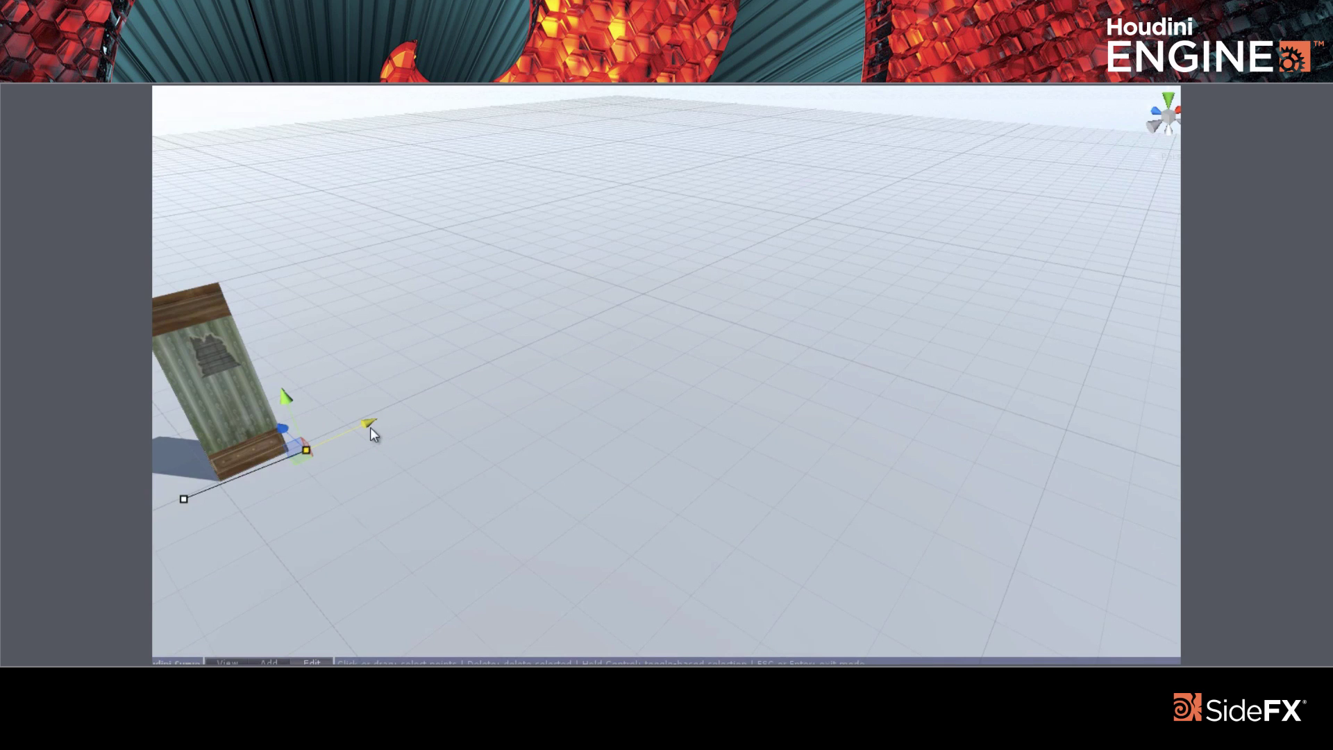
# - Extend the haunted wall by moving its curve's end point outward and adding another curve point
pyautogui.moveTo(371, 427); pyautogui.dragTo(461, 386)
pyautogui.press('a')
pyautogui.click(489, 479)
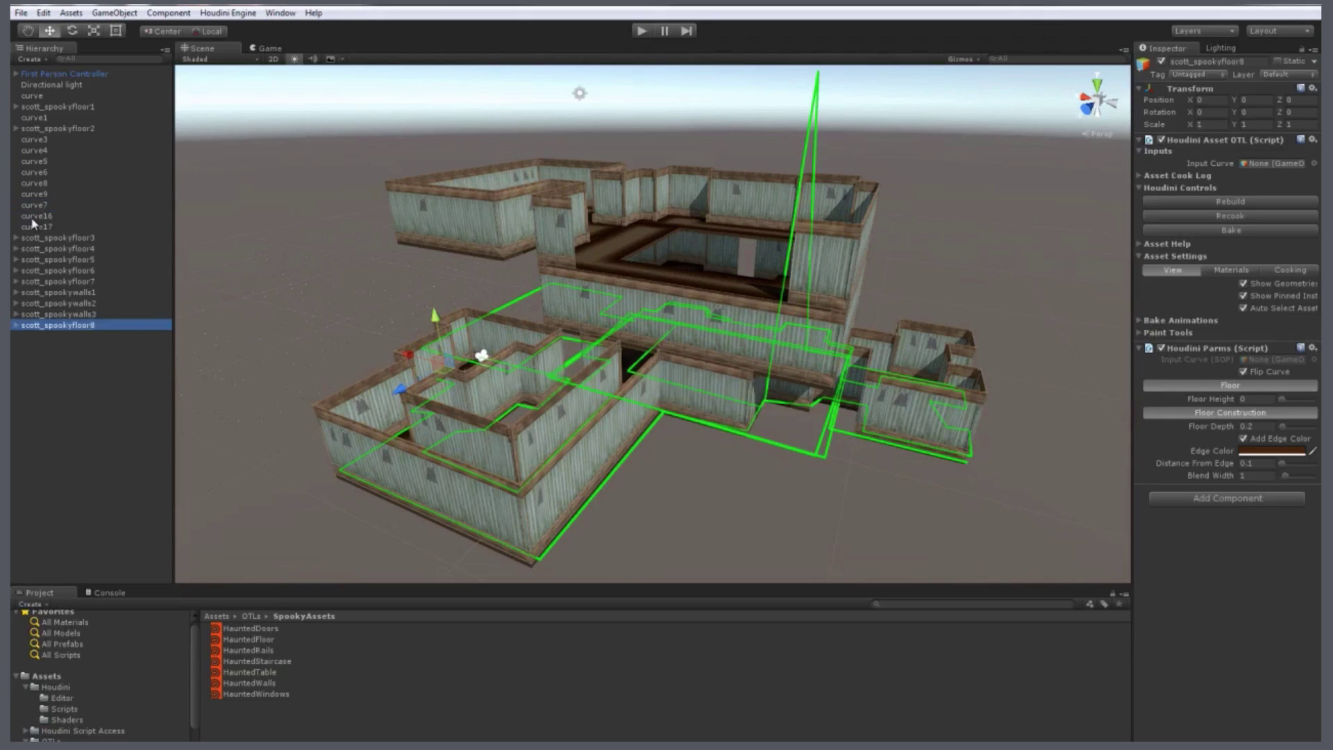
# - Add a HauntedFloor to the scene with curve9 as its Input Curve and set its Y position to 3
pyautogui.click(38, 227)
pyautogui.keyDown('alt'); pyautogui.moveTo(1027, 313); pyautogui.dragTo(972, 326); pyautogui.keyUp('alt')
pyautogui.click(42, 183)
pyautogui.click(42, 162)
pyautogui.click(41, 195)
pyautogui.moveTo(249, 639); pyautogui.dragTo(53, 375)
pyautogui.moveTo(34, 194); pyautogui.dragTo(1271, 163)
pyautogui.click(1246, 101)
pyautogui.write('3')
pyautogui.click(937, 250)
# - Deactivate all the guide curves in the scene: curve3 through curve17, curve1 and curve
pyautogui.keyDown('alt'); pyautogui.moveTo(937, 264); pyautogui.dragTo(486, 388); pyautogui.keyUp('alt')
pyautogui.scroll(3, 673, 414)
pyautogui.click(38, 140)
pyautogui.keyDown('shift'); pyautogui.click(42, 226); pyautogui.keyUp('shift')
pyautogui.click(1161, 61)
pyautogui.click(35, 118)
pyautogui.click(1161, 62)
pyautogui.click(32, 96)
pyautogui.click(1161, 61)
# - Add a HauntedStaircase and move its start and end points to lead up to the landing in the central hall
pyautogui.keyDown('alt'); pyautogui.moveTo(625, 292); pyautogui.dragTo(408, 345, button='right'); pyautogui.keyUp('alt')
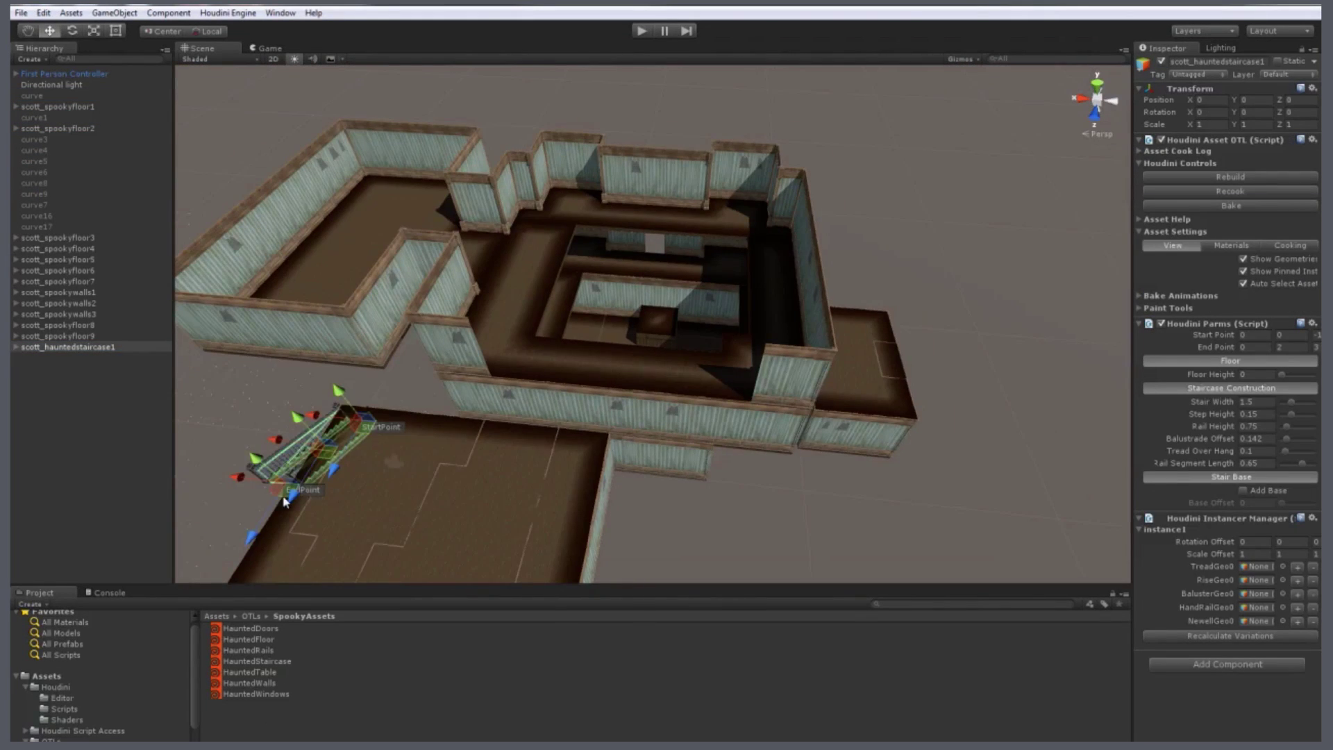
pyautogui.keyDown('alt'); pyautogui.moveTo(583, 347); pyautogui.dragTo(634, 381); pyautogui.keyUp('alt')
pyautogui.moveTo(461, 451); pyautogui.dragTo(655, 333)
pyautogui.moveTo(375, 489); pyautogui.dragTo(645, 396)
pyautogui.scroll(5, 687, 292)
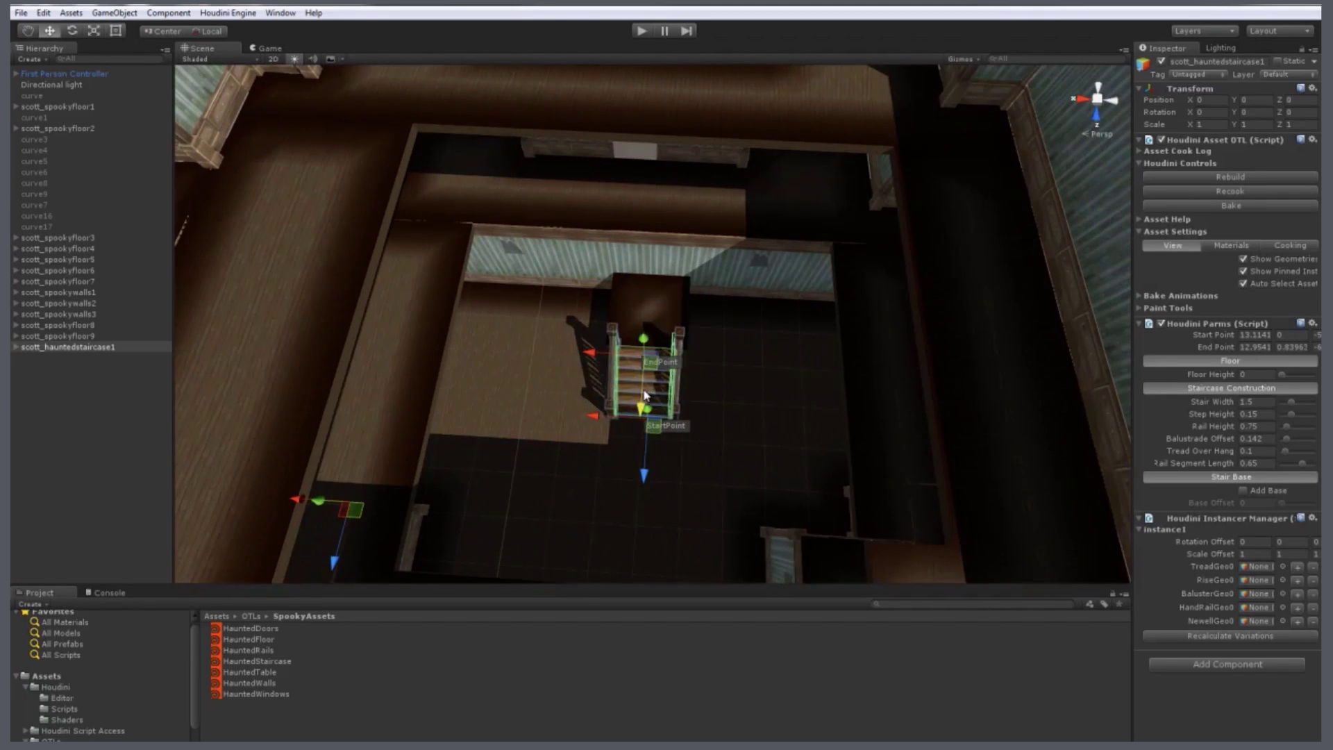
# - Duplicate the staircase twice and run the copies from the landing up to opposite sides of the hall
pyautogui.hotkey('ctrl', 'd')
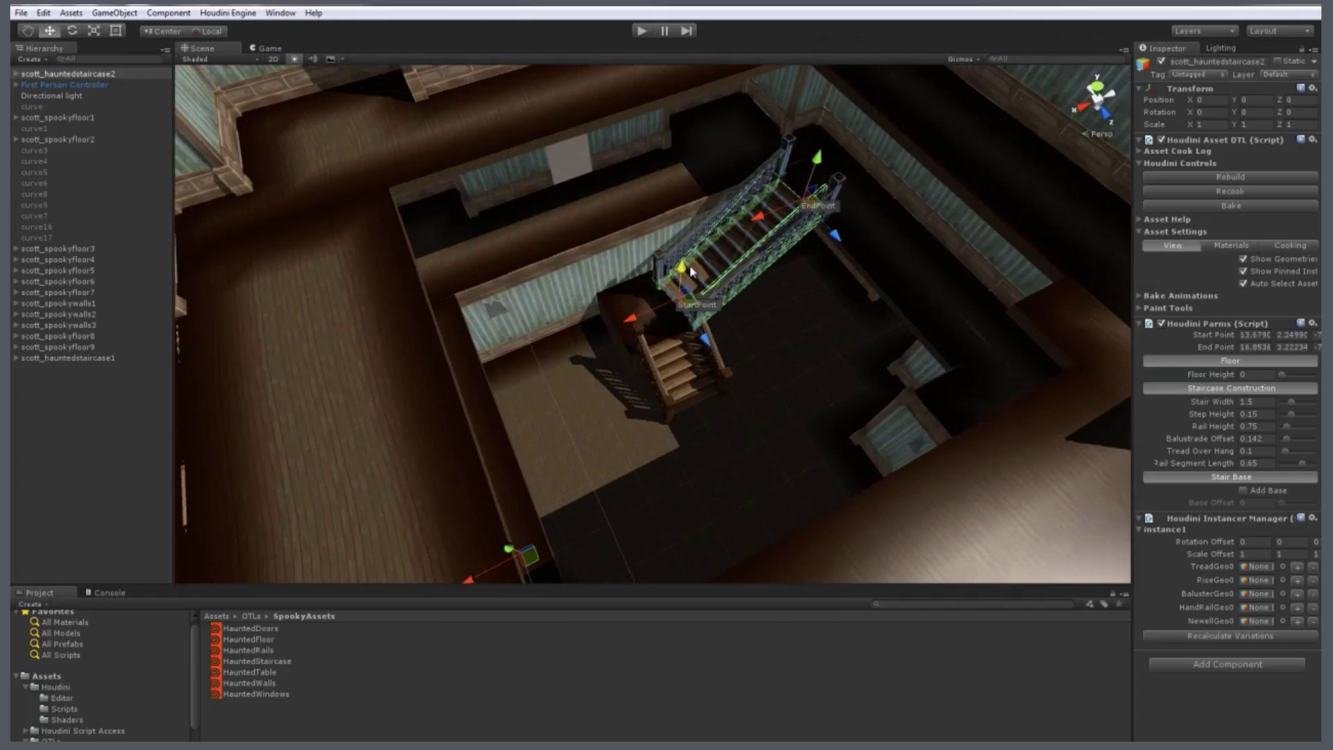
pyautogui.moveTo(689, 265); pyautogui.dragTo(718, 343)
pyautogui.moveTo(718, 343); pyautogui.dragTo(716, 354)
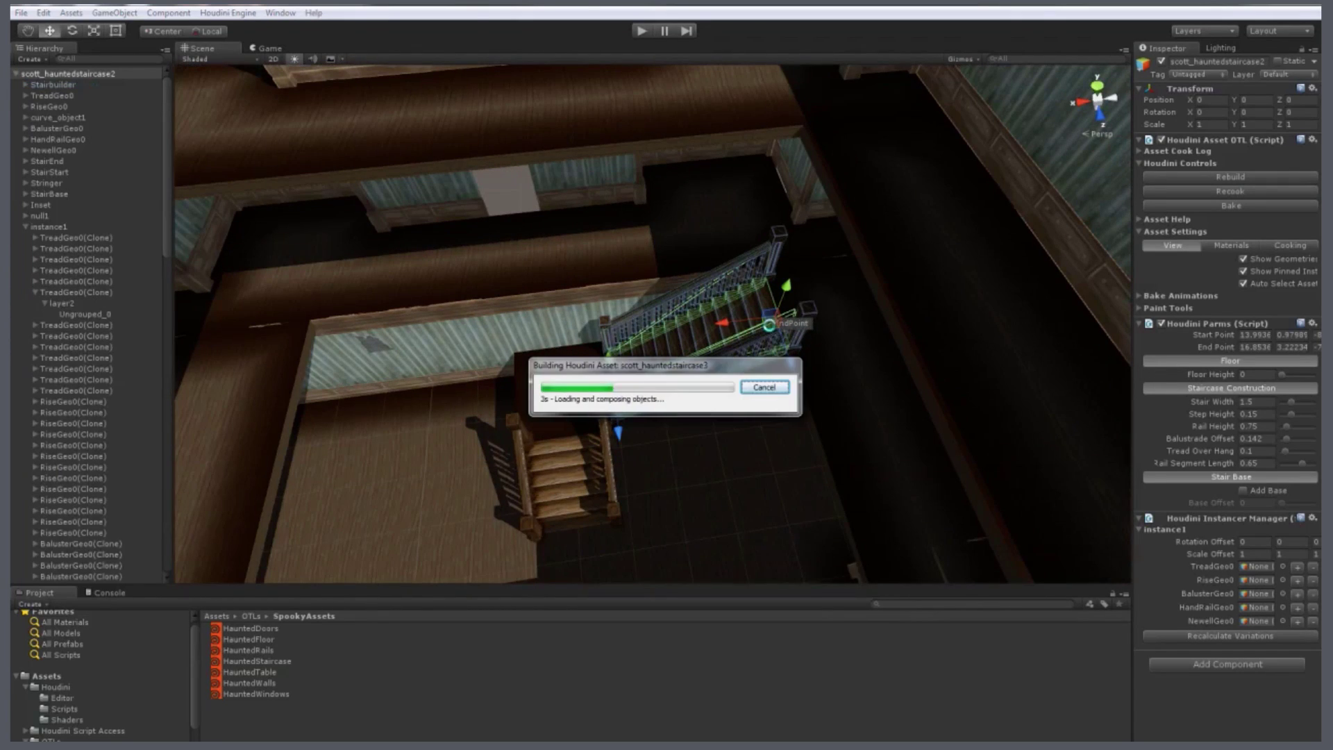
pyautogui.moveTo(605, 364); pyautogui.dragTo(257, 375)
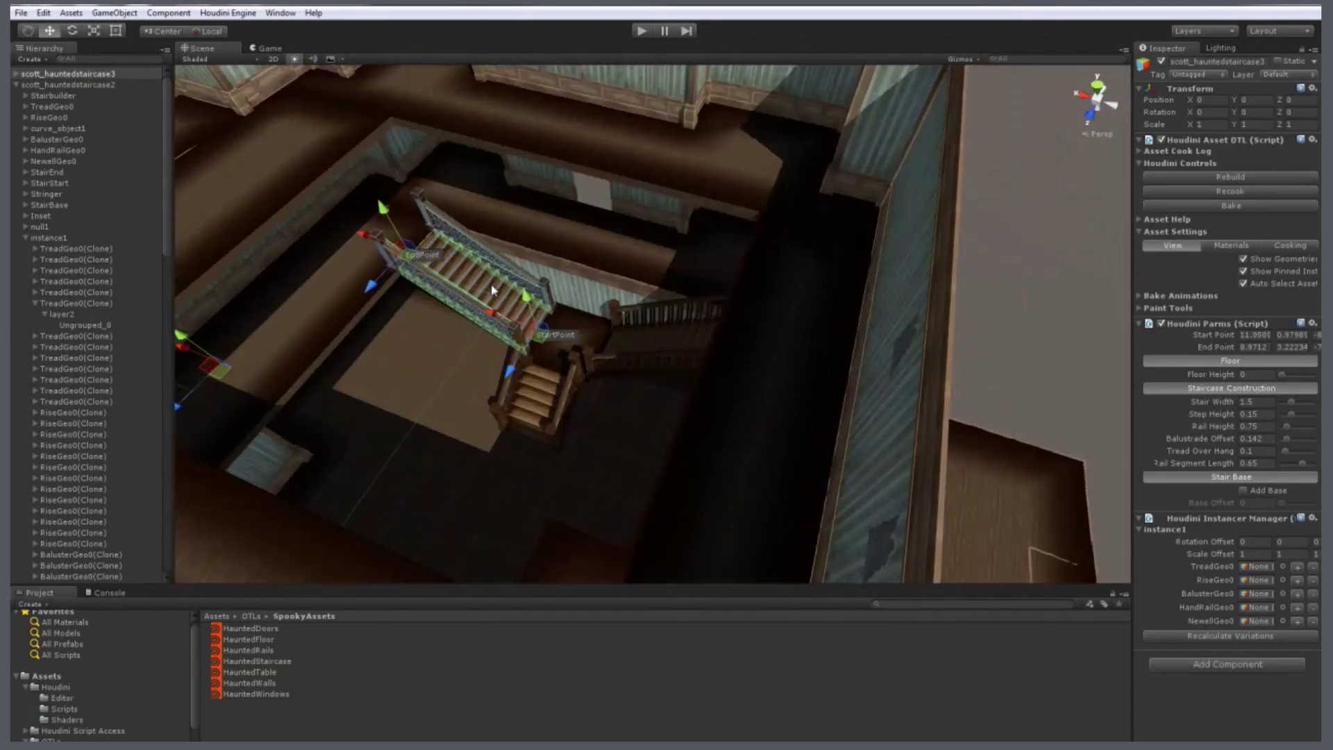
# - Duplicate the last staircase and reposition its start and end points to connect up to the top floor
pyautogui.hotkey('ctrl', 'd')
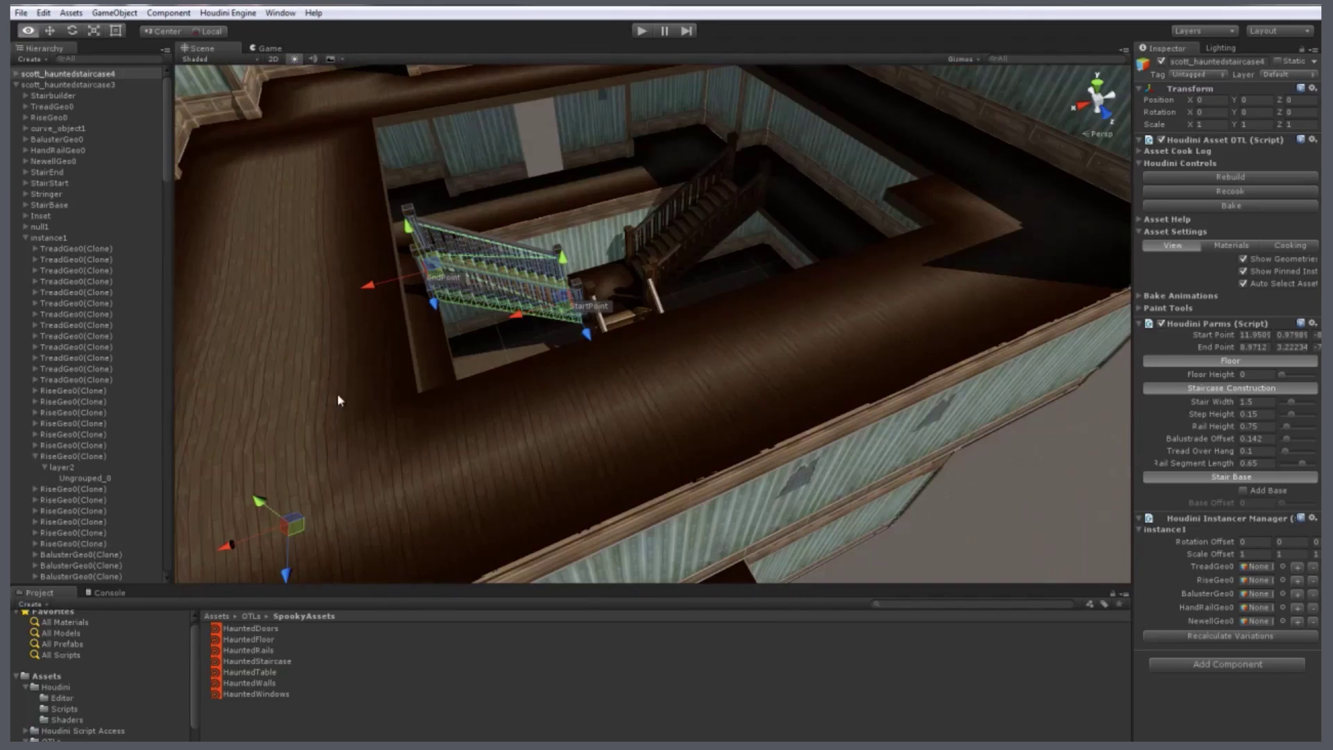
pyautogui.press('w')
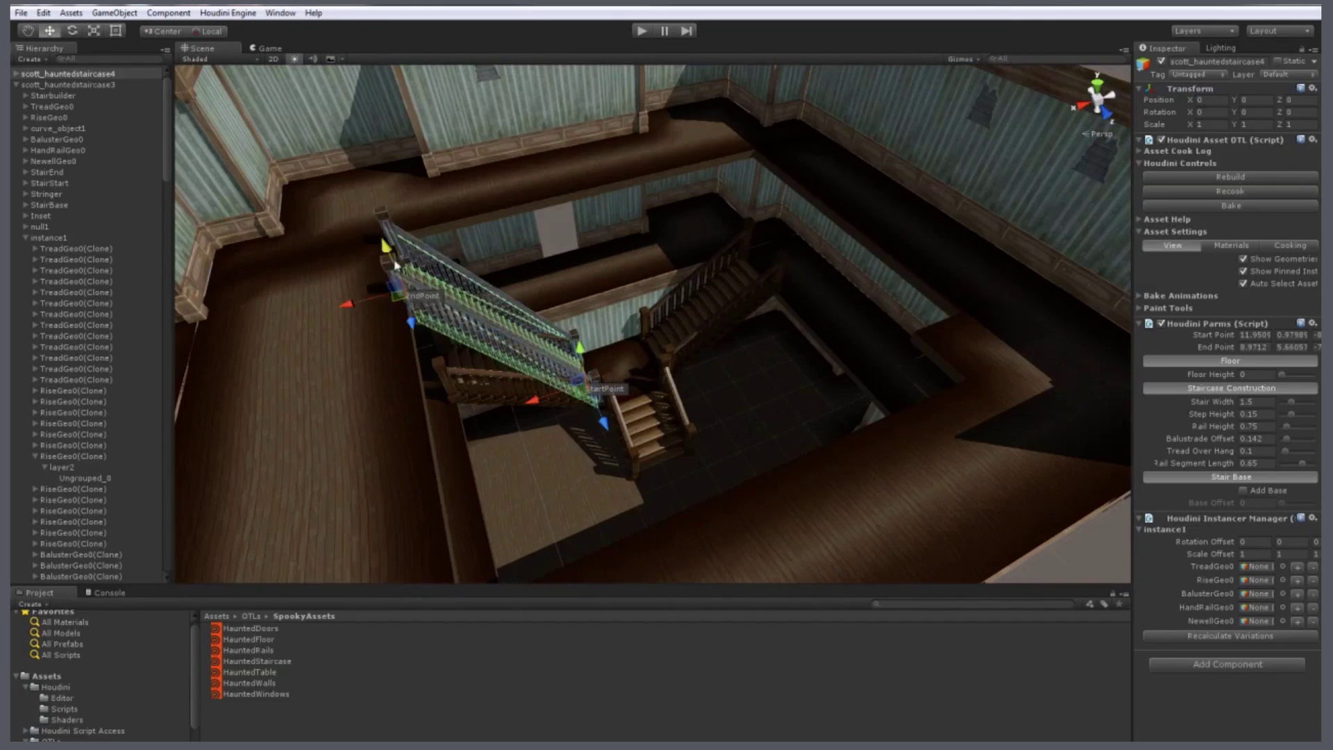
pyautogui.moveTo(395, 281); pyautogui.dragTo(625, 486)
pyautogui.moveTo(625, 486); pyautogui.dragTo(840, 243)
pyautogui.moveTo(840, 243); pyautogui.dragTo(574, 409)
pyautogui.moveTo(767, 378); pyautogui.dragTo(698, 357)
pyautogui.click(986, 445)
pyautogui.keyDown('alt'); pyautogui.moveTo(986, 445); pyautogui.dragTo(659, 440); pyautogui.keyUp('alt')
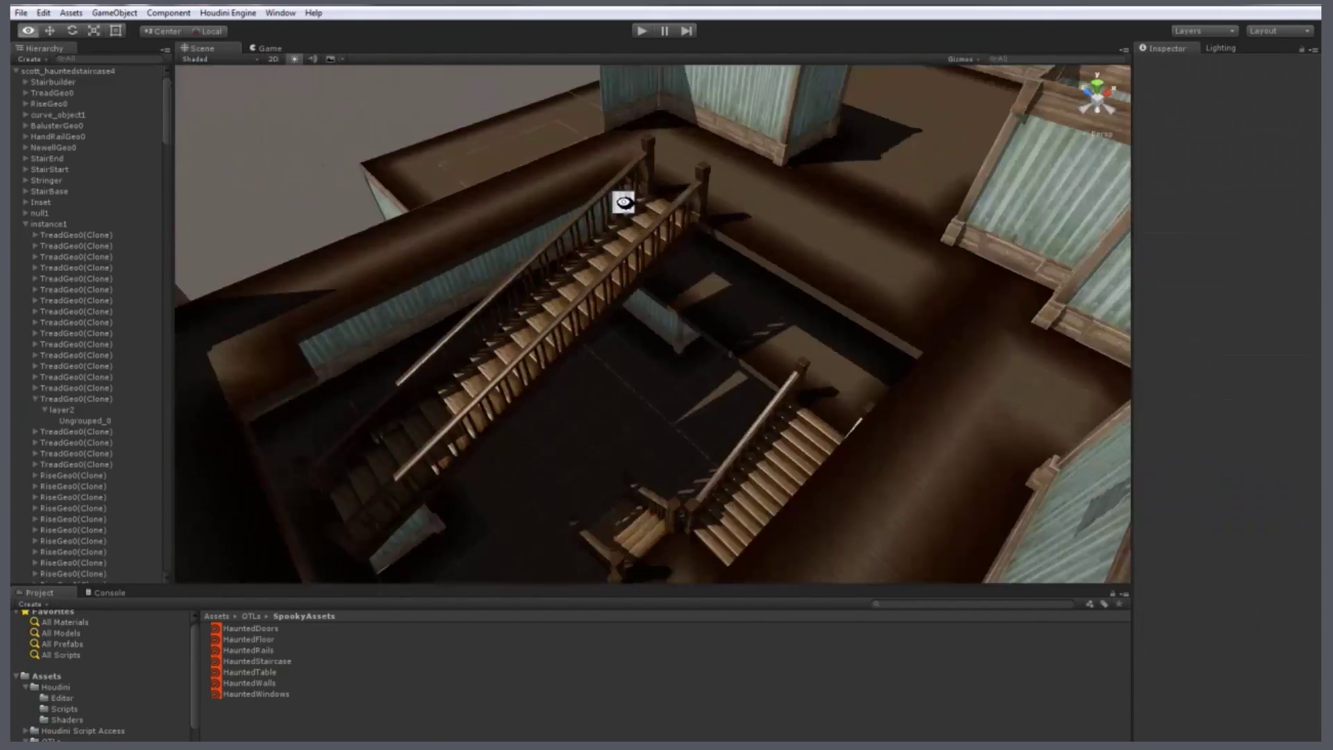
# - Add haunted window and door walls to the top floor, excluding the door itself and setting Door Height to 2
pyautogui.keyDown('alt'); pyautogui.moveTo(619, 199); pyautogui.dragTo(546, 245); pyautogui.keyUp('alt')
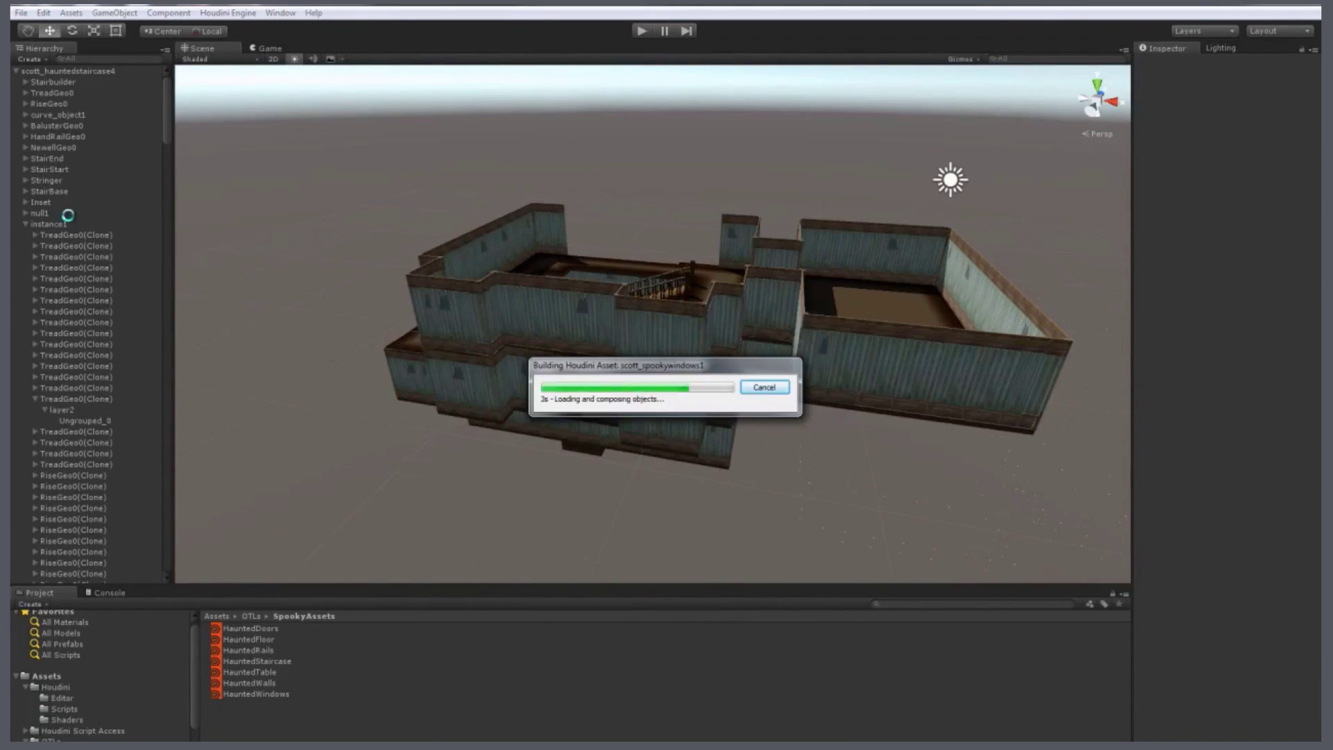
pyautogui.click(1256, 100)
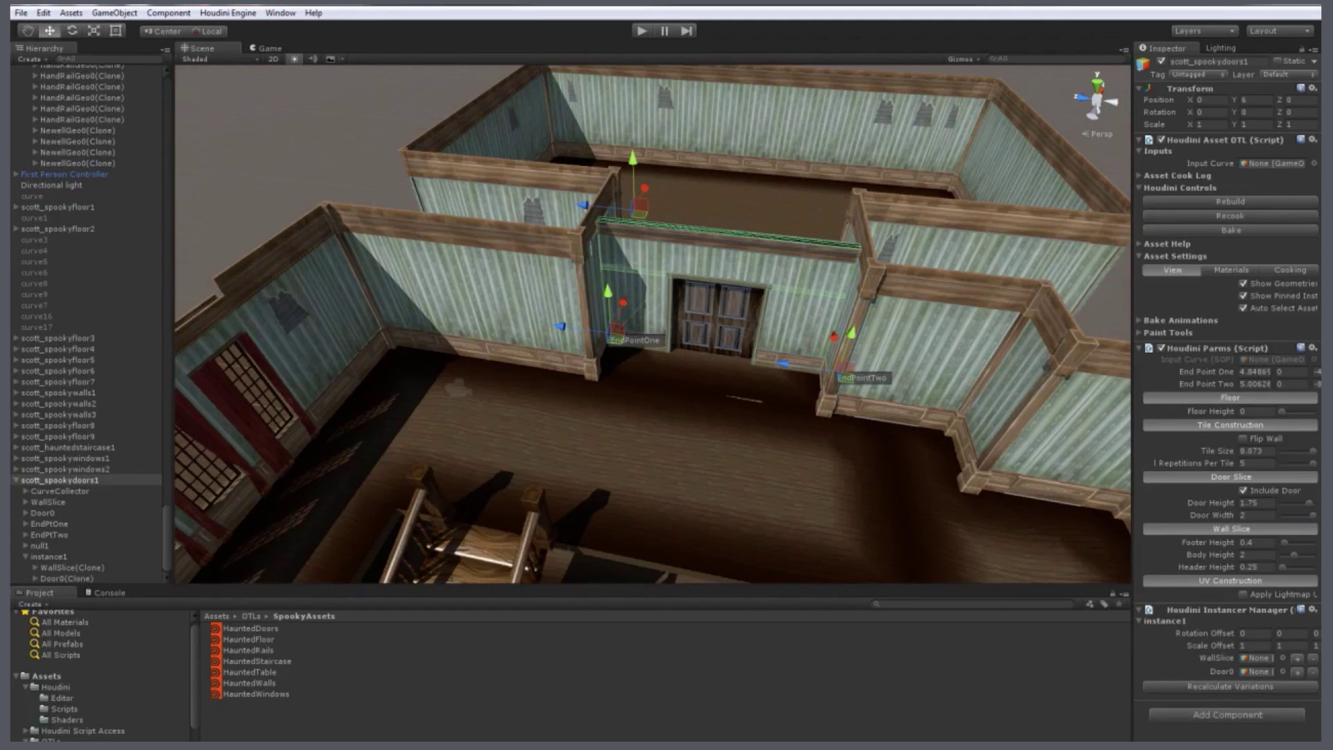
pyautogui.click(1243, 490)
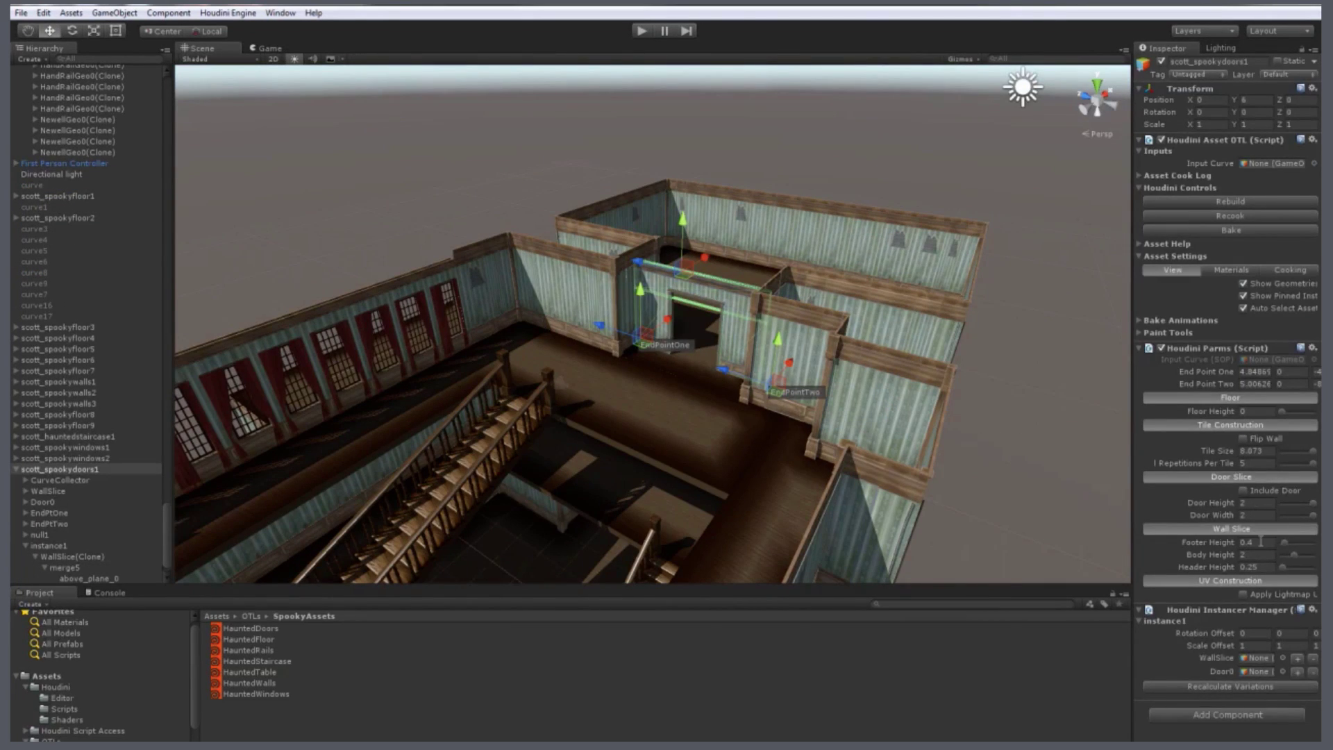
pyautogui.click(1252, 568)
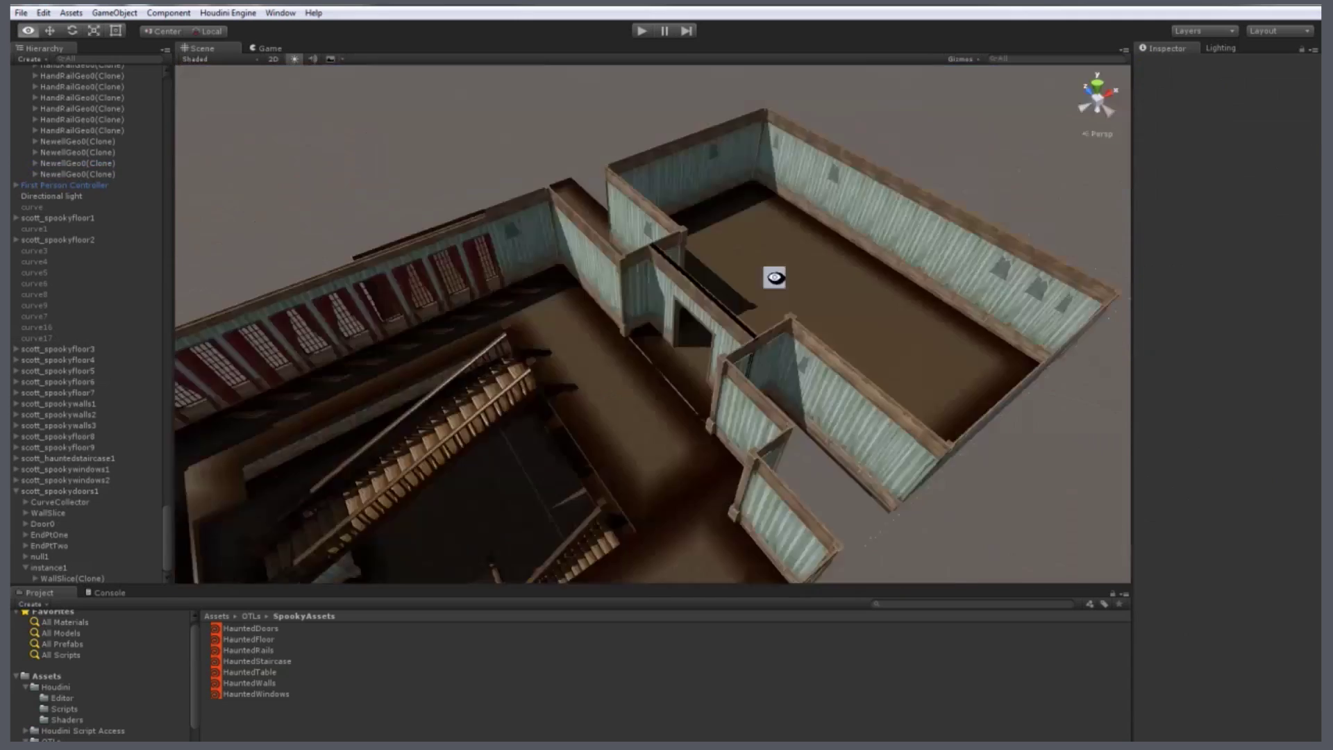
# - Add a HauntedTable at Y position 6 and move its end points to stretch it along the top-floor room
pyautogui.keyDown('alt'); pyautogui.moveTo(774, 277); pyautogui.dragTo(592, 410); pyautogui.keyUp('alt')
pyautogui.moveTo(250, 672); pyautogui.dragTo(97, 526)
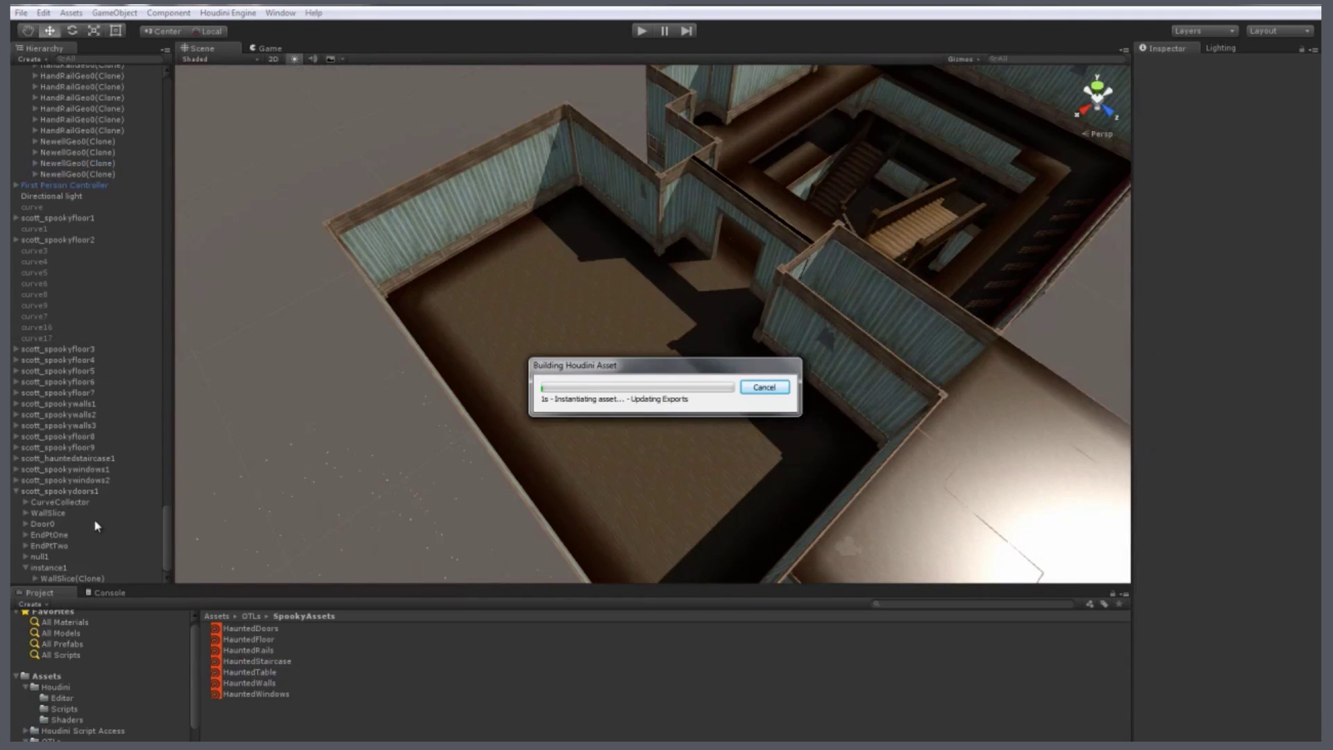
pyautogui.click(1271, 99)
pyautogui.write('6')
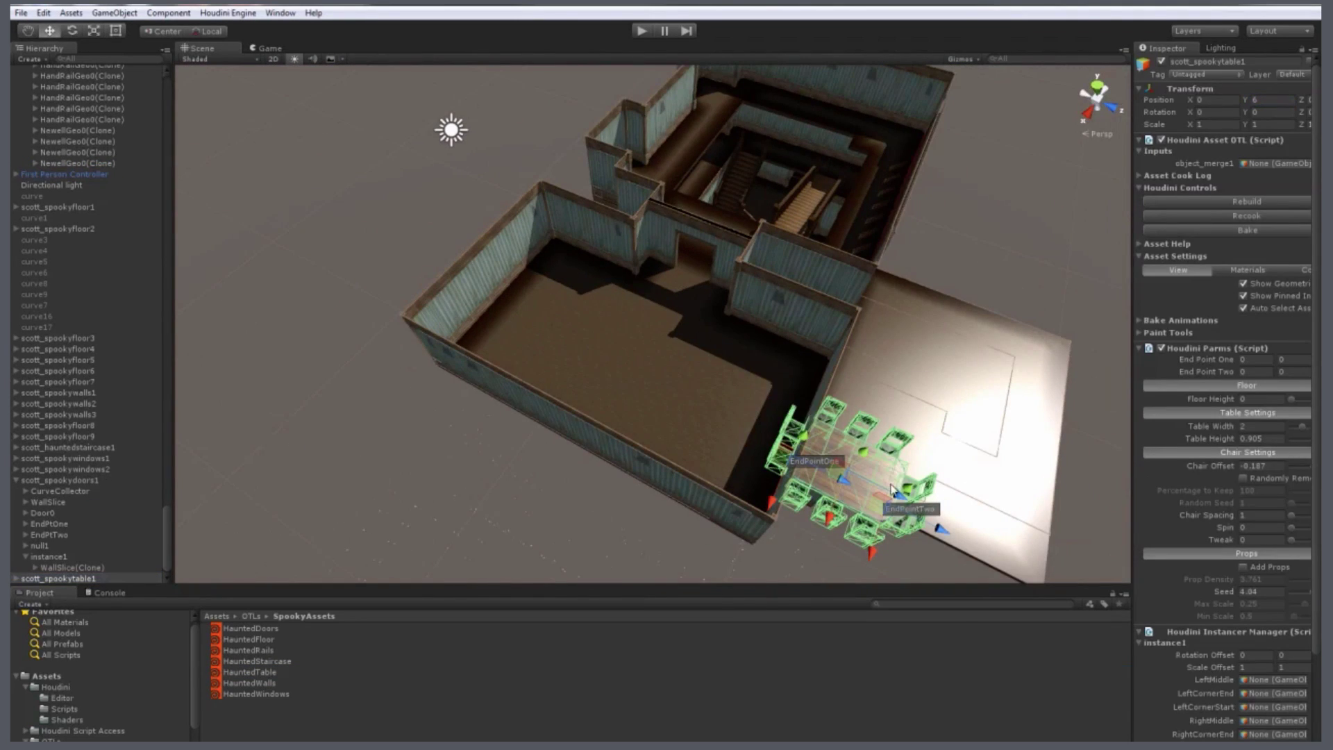
pyautogui.moveTo(797, 470); pyautogui.dragTo(530, 314)
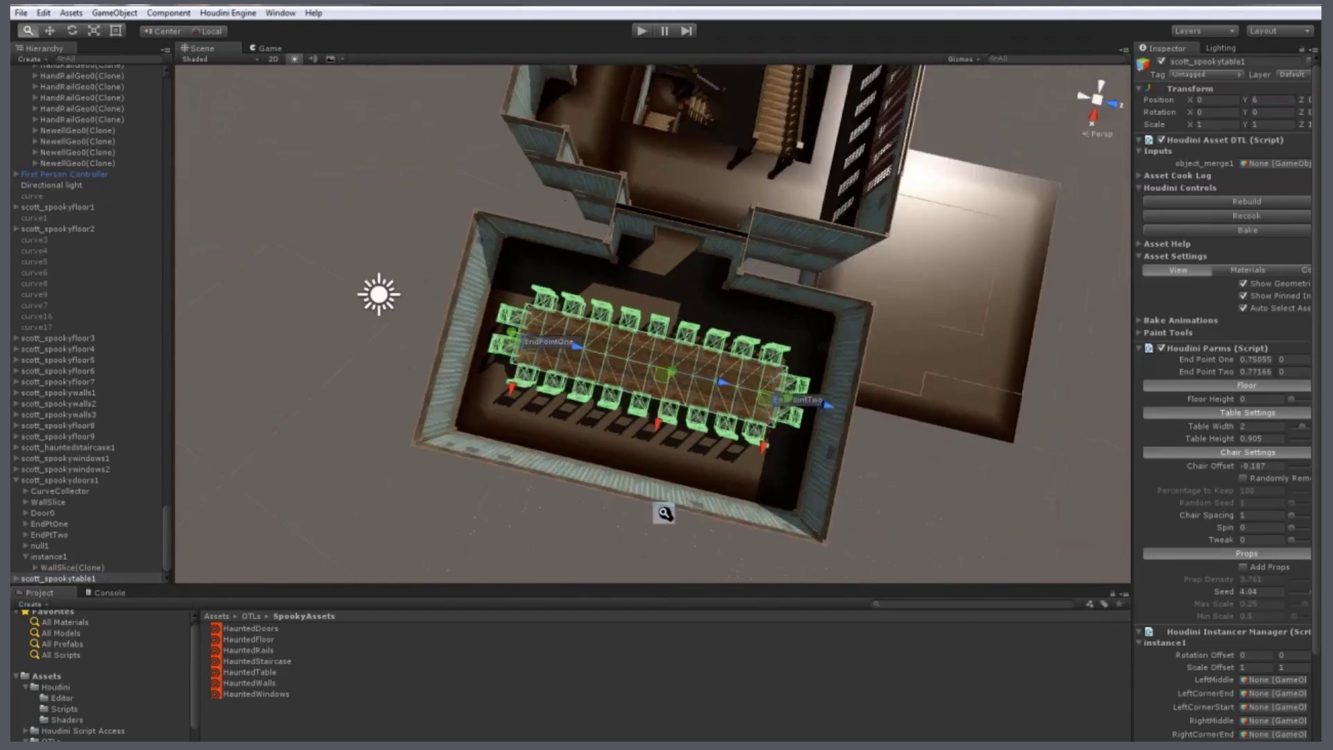
# - Set the table's width to 2.625 and its height to about 0.77
pyautogui.keyDown('alt'); pyautogui.moveTo(663, 512); pyautogui.dragTo(764, 511, button='right'); pyautogui.keyUp('alt')
pyautogui.moveTo(1301, 426); pyautogui.dragTo(1305, 427)
pyautogui.click(1281, 439)
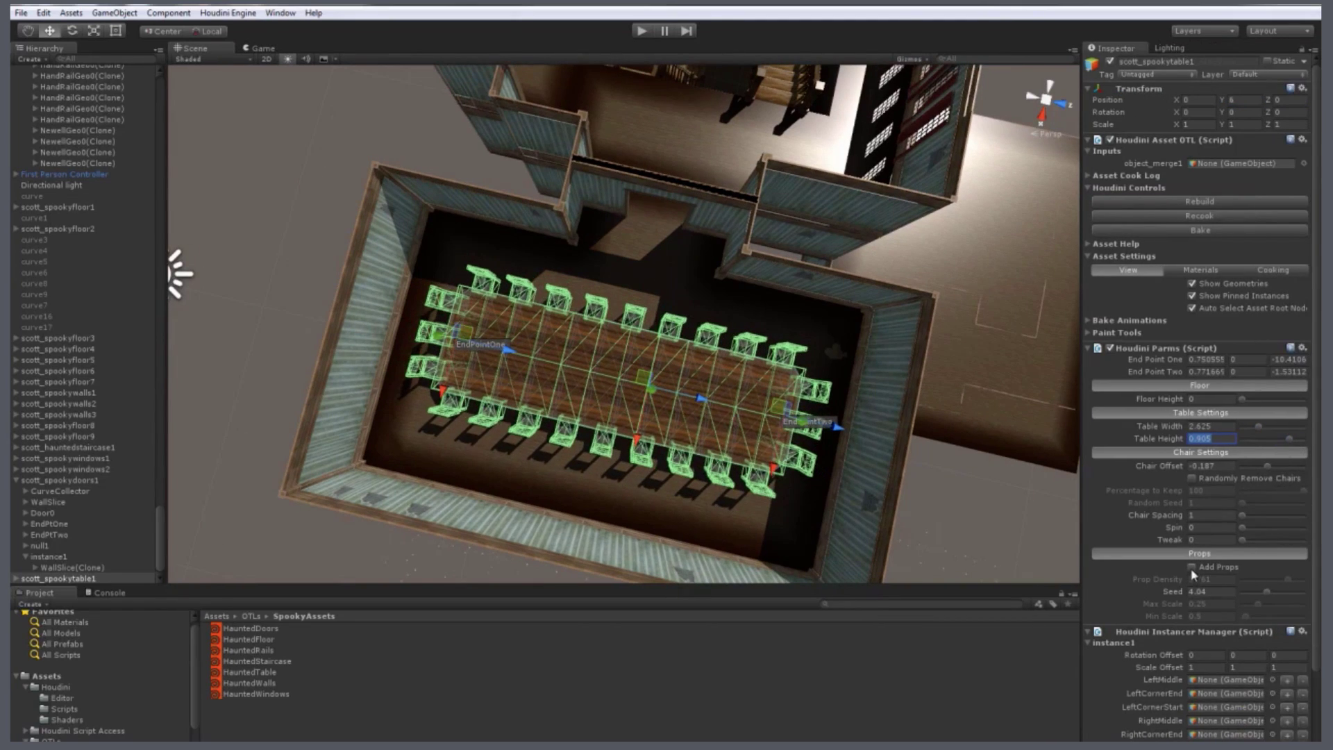
# - Randomly remove chairs, keeping about 43%, with Spin 4, and add table props with a Max Scale of about 0.29
pyautogui.click(1192, 478)
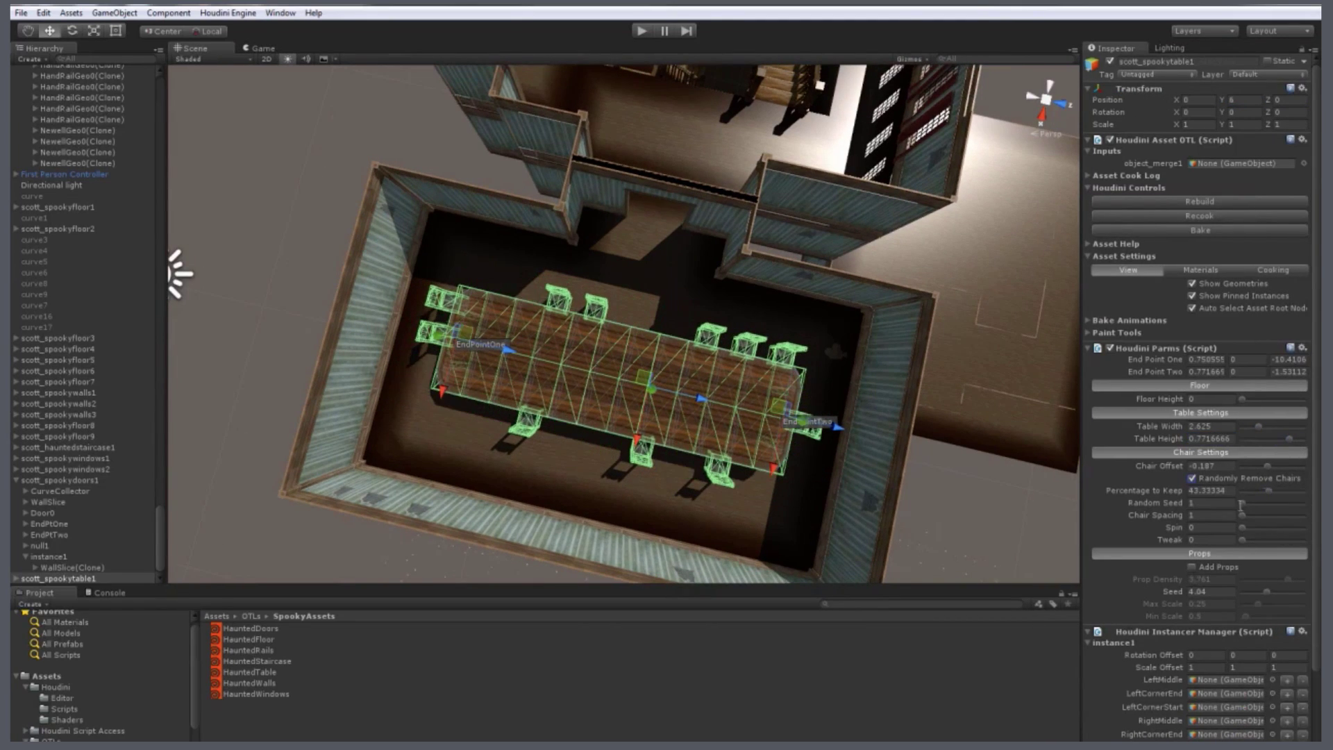
pyautogui.click(1192, 567)
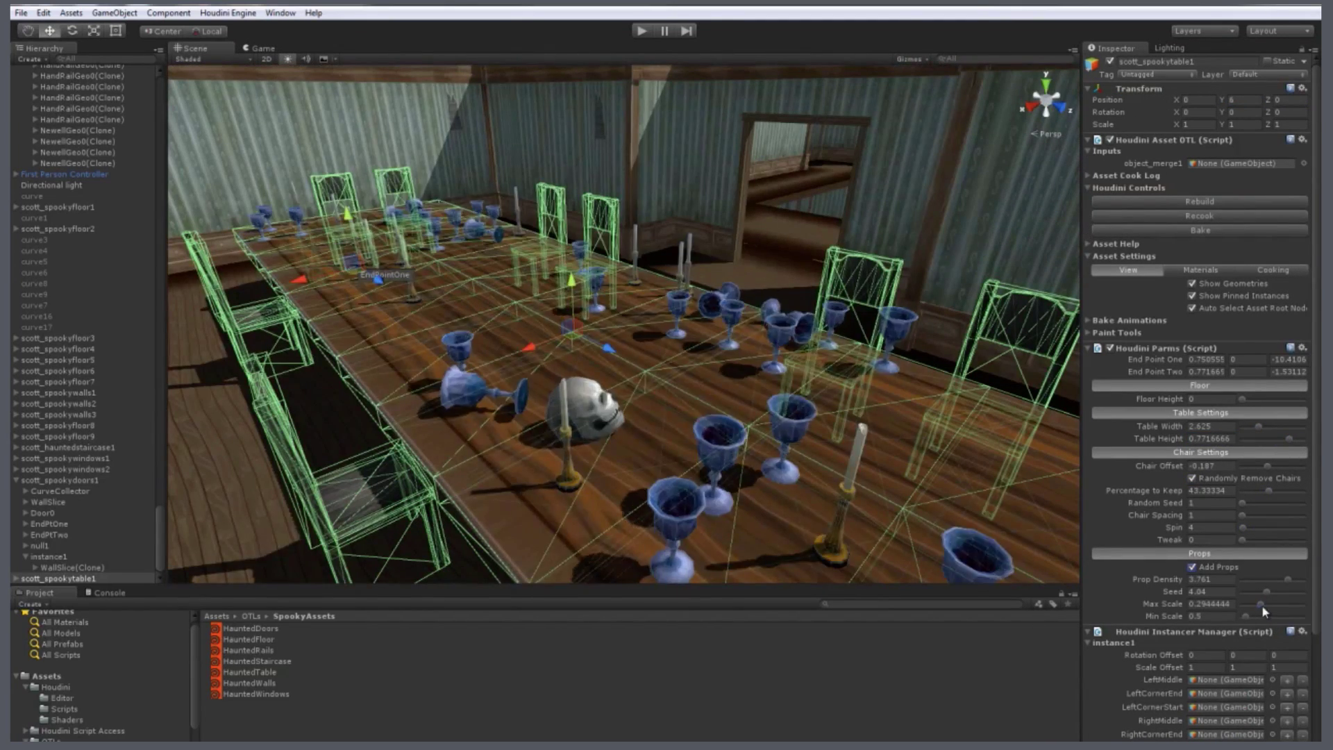
pyautogui.moveTo(1246, 616)
pyautogui.mouseDown()
pyautogui.moveTo(1278, 616)
pyautogui.moveTo(1247, 622)
pyautogui.mouseUp()
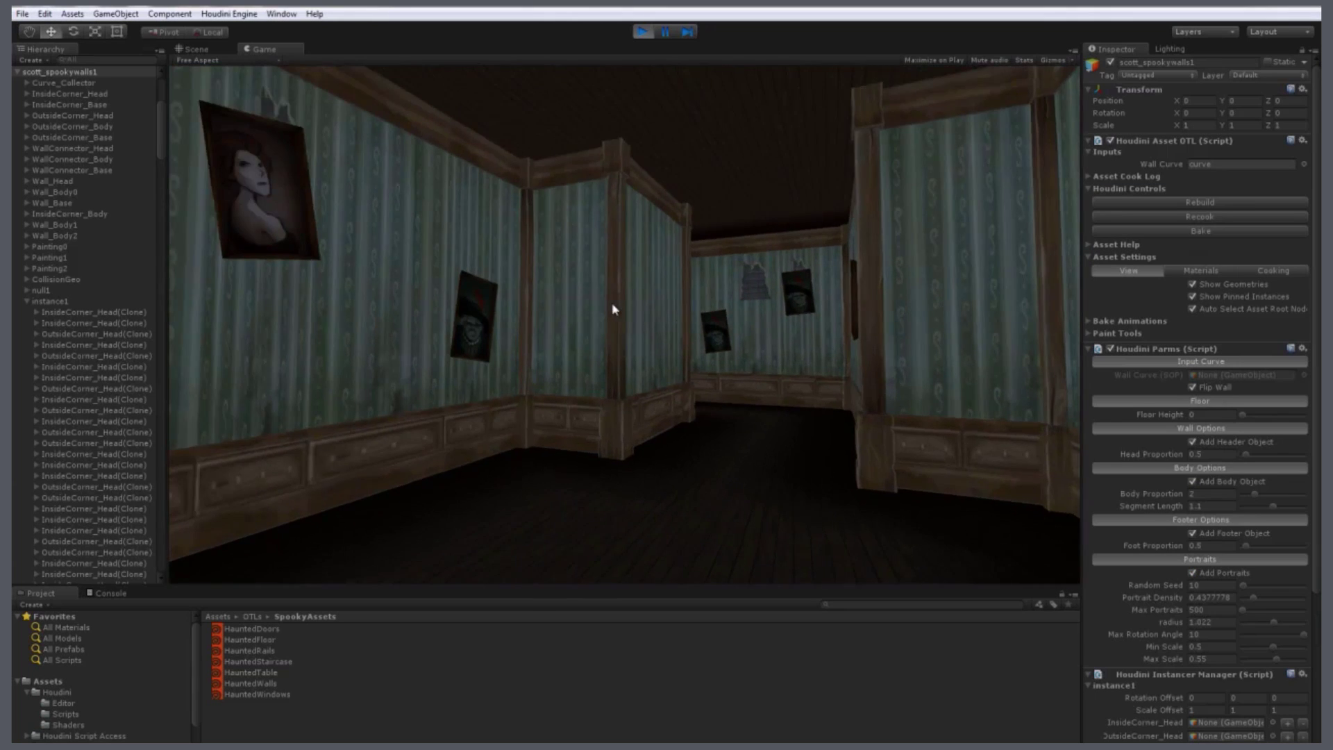
# - Walk through the haunted house in play mode, along the corridor into the hall and up the staircase
pyautogui.press('w')
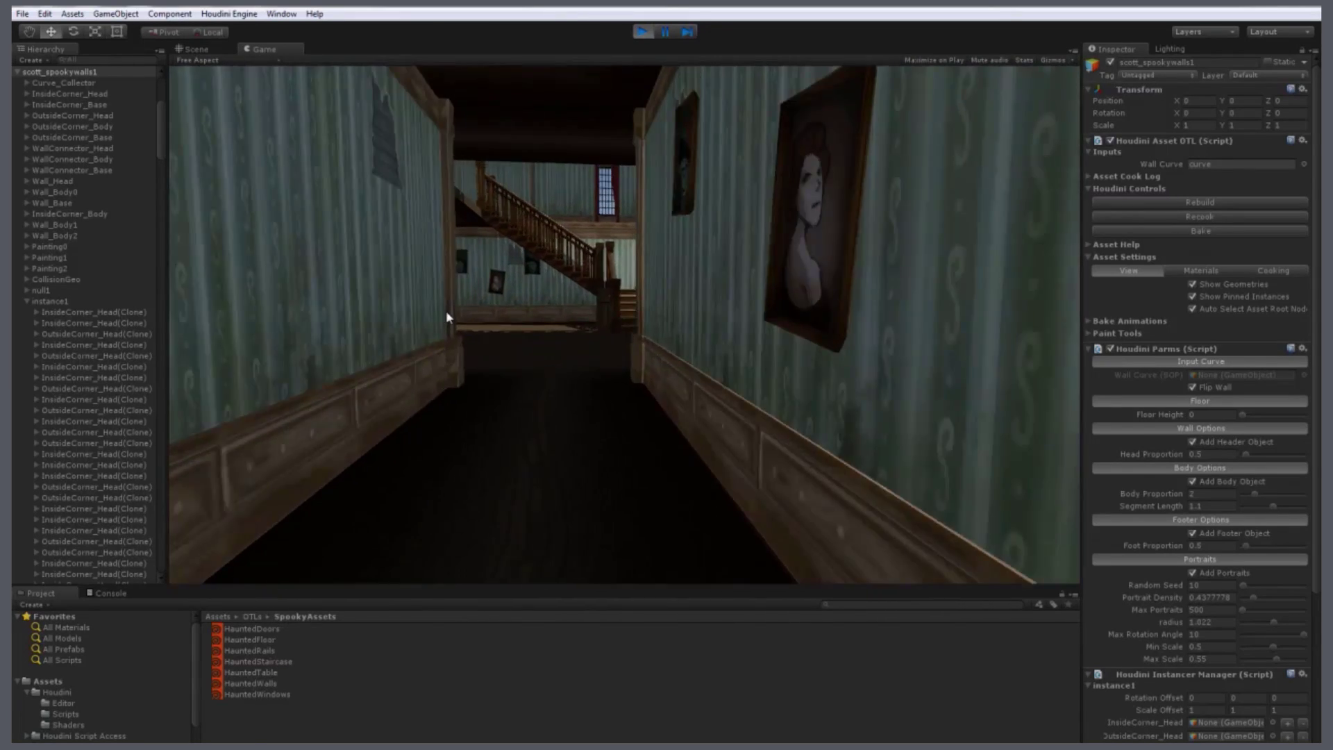
pyautogui.press('w')
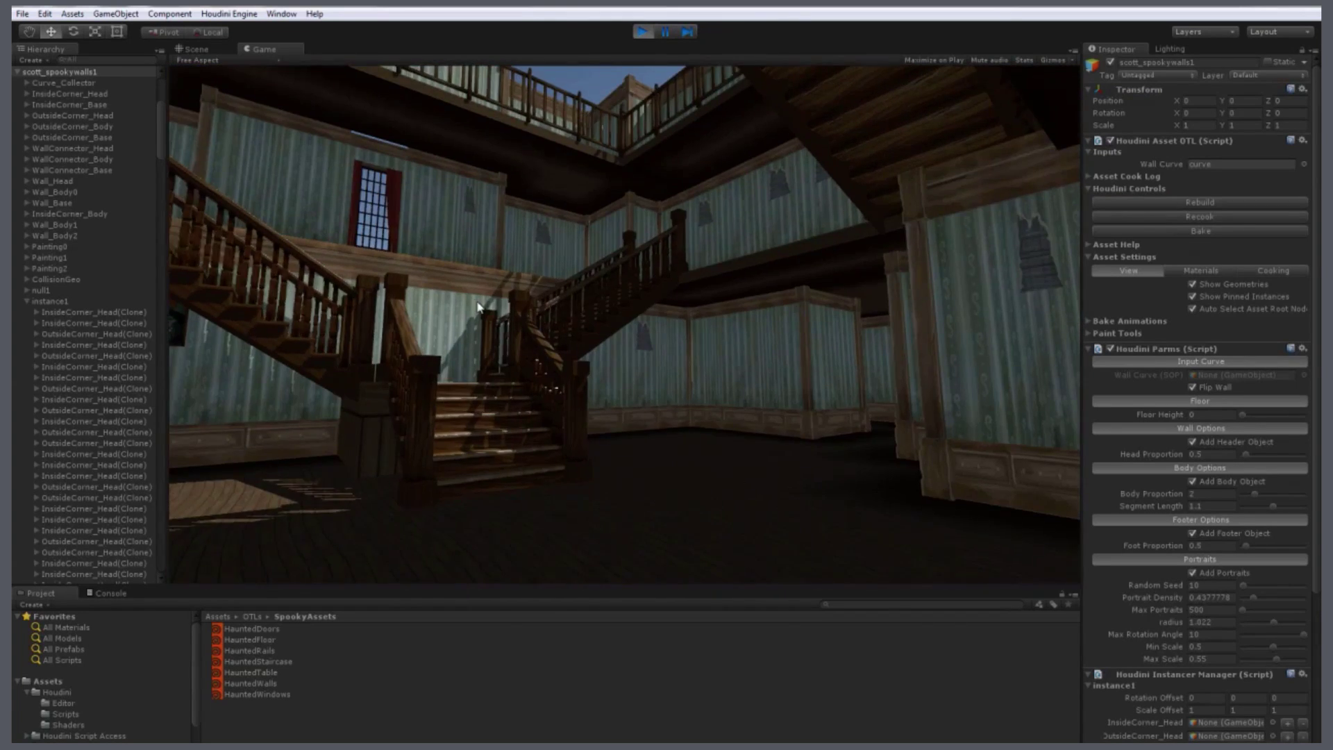
pyautogui.press('w')
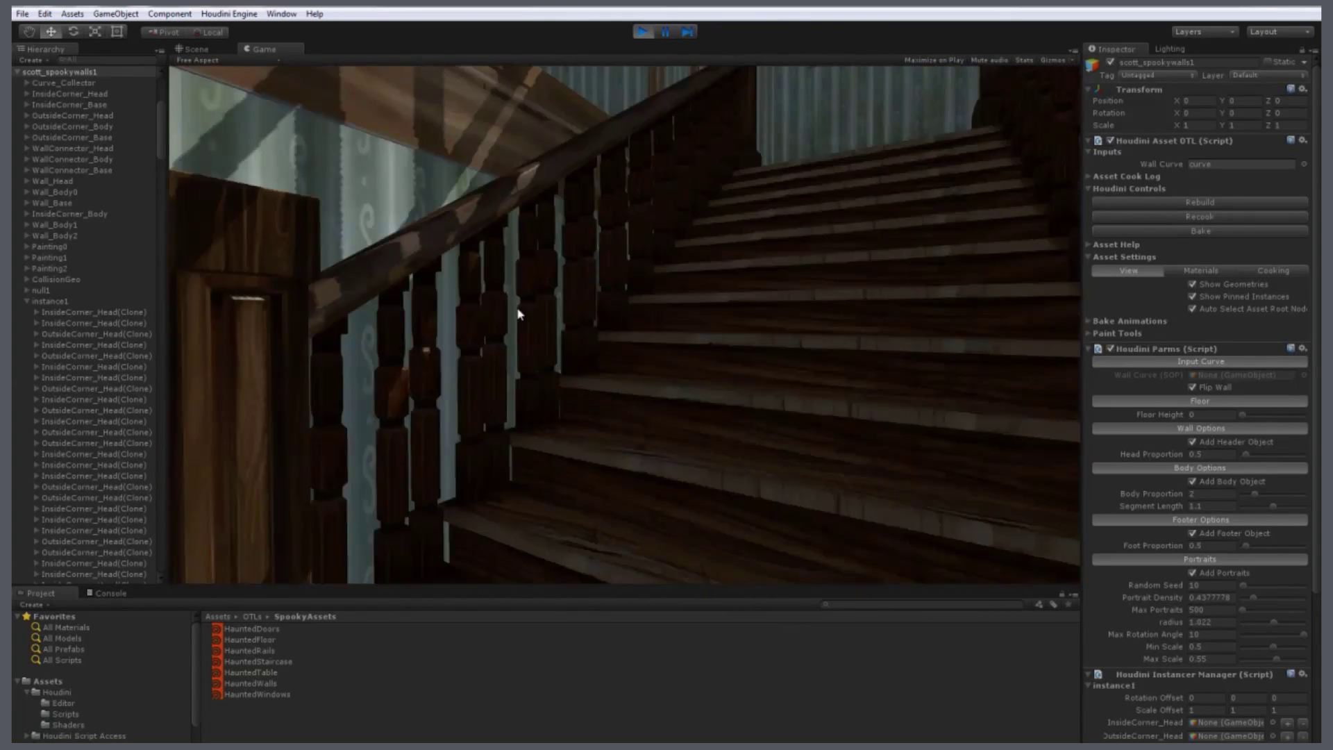
pyautogui.press('w')
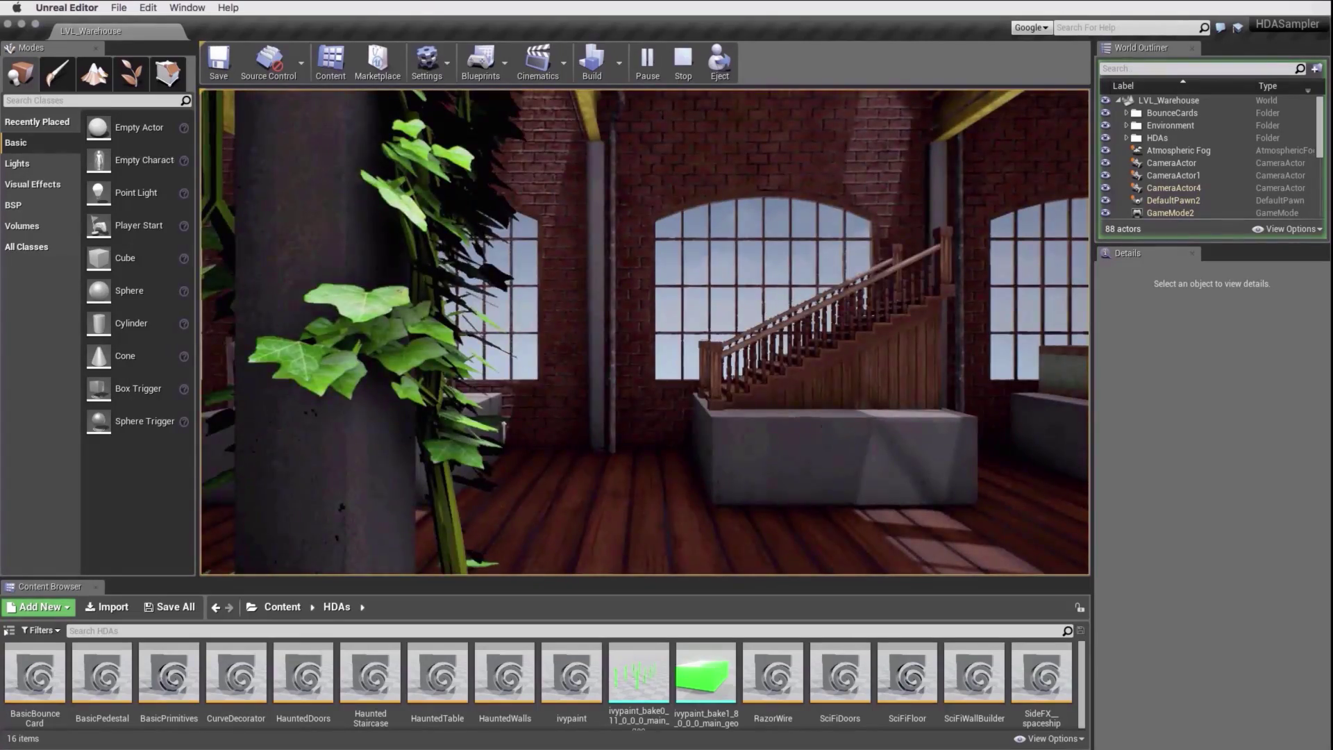
# - End the play session and frame scott_hauntedstaircase1 from the HDAs folder in the viewport
pyautogui.press('d')
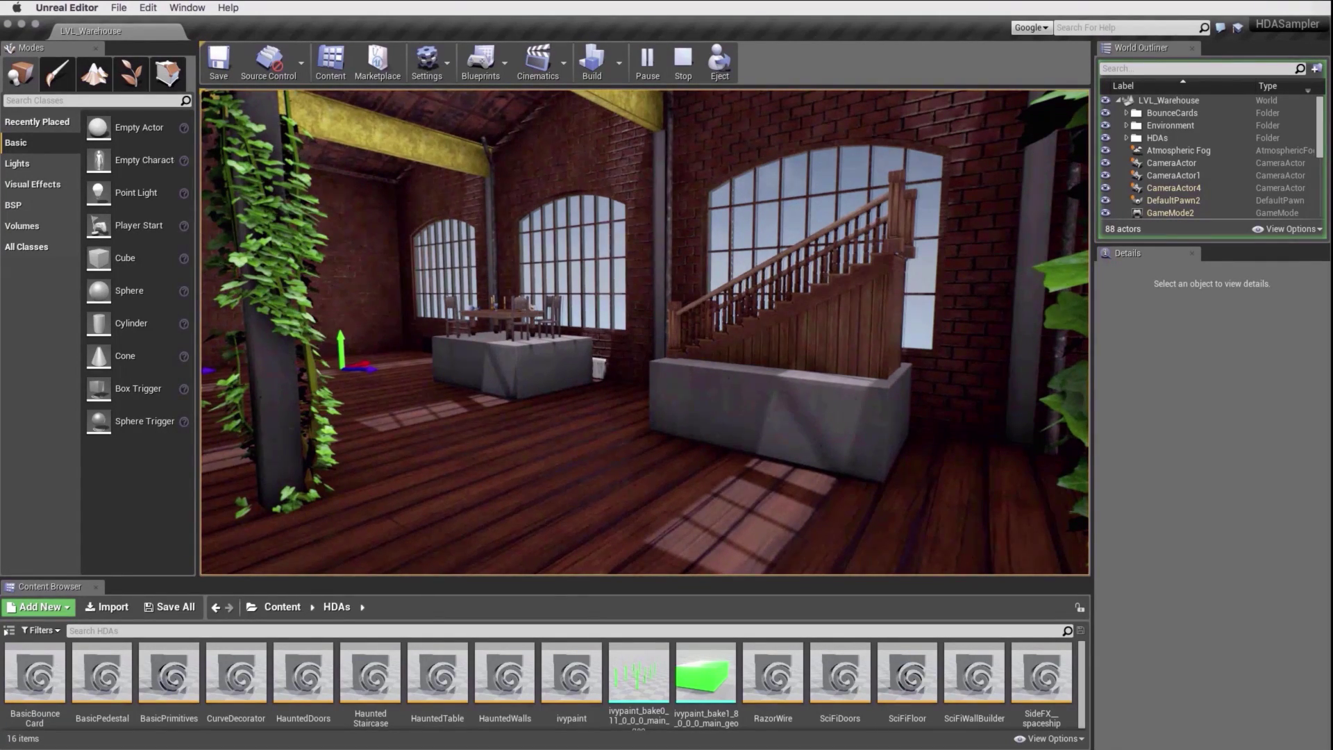
pyautogui.press('Escape')
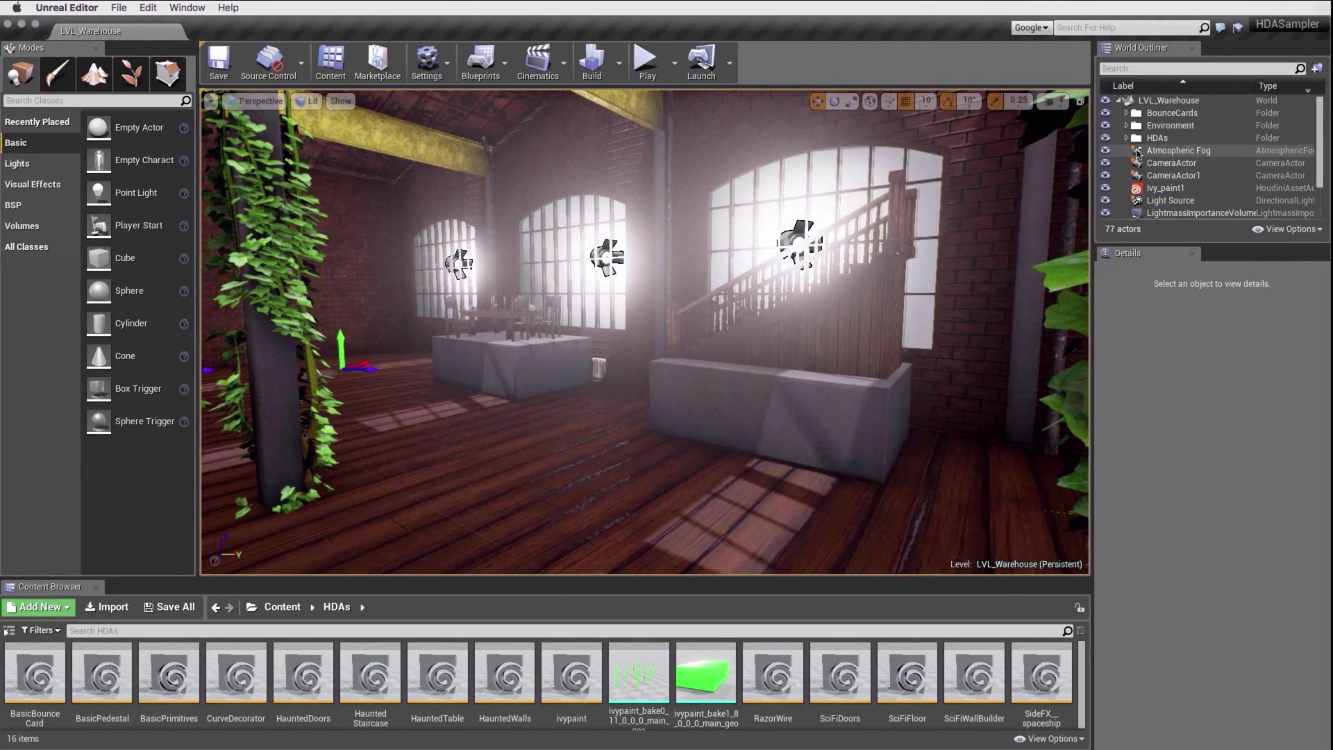
pyautogui.click(1126, 138)
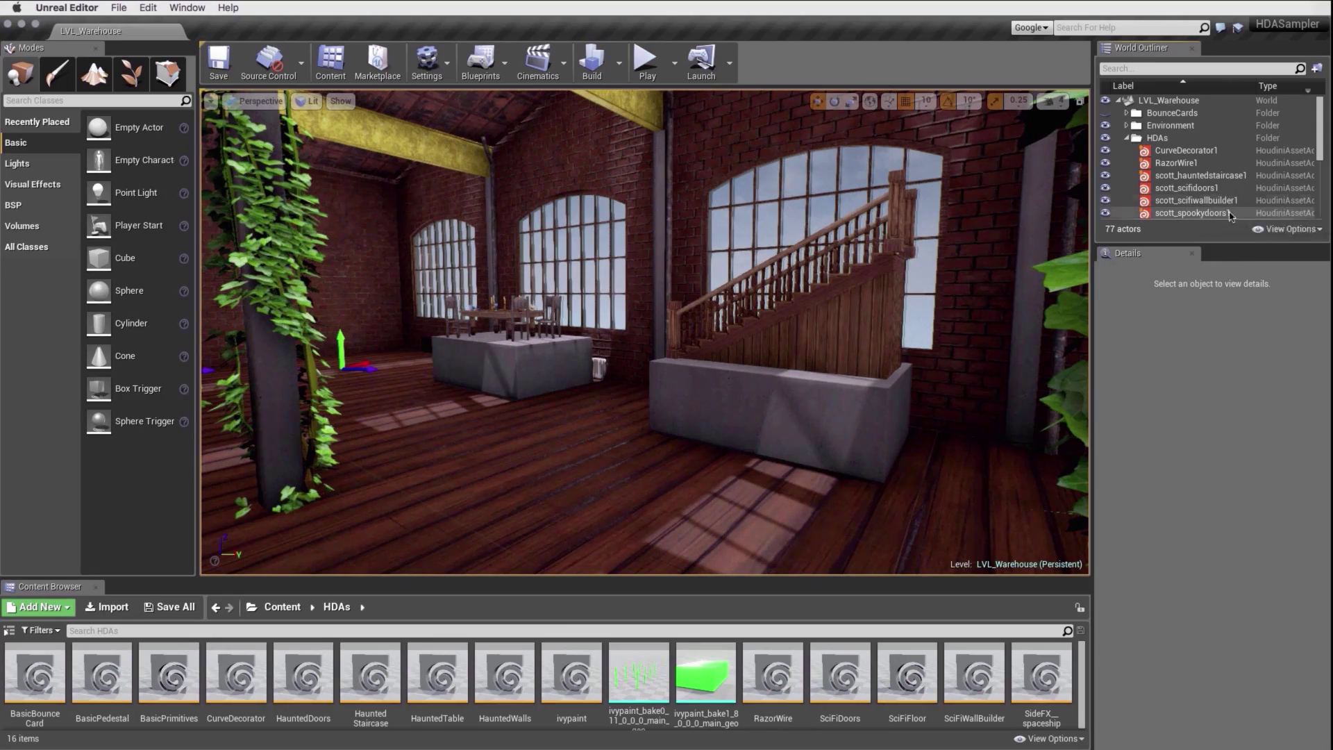
pyautogui.click(1214, 176)
pyautogui.press('f')
pyautogui.keyDown('alt'); pyautogui.moveTo(623, 379); pyautogui.dragTo(778, 409); pyautogui.keyUp('alt')
pyautogui.moveTo(623, 379); pyautogui.dragTo(573, 351, button='right')
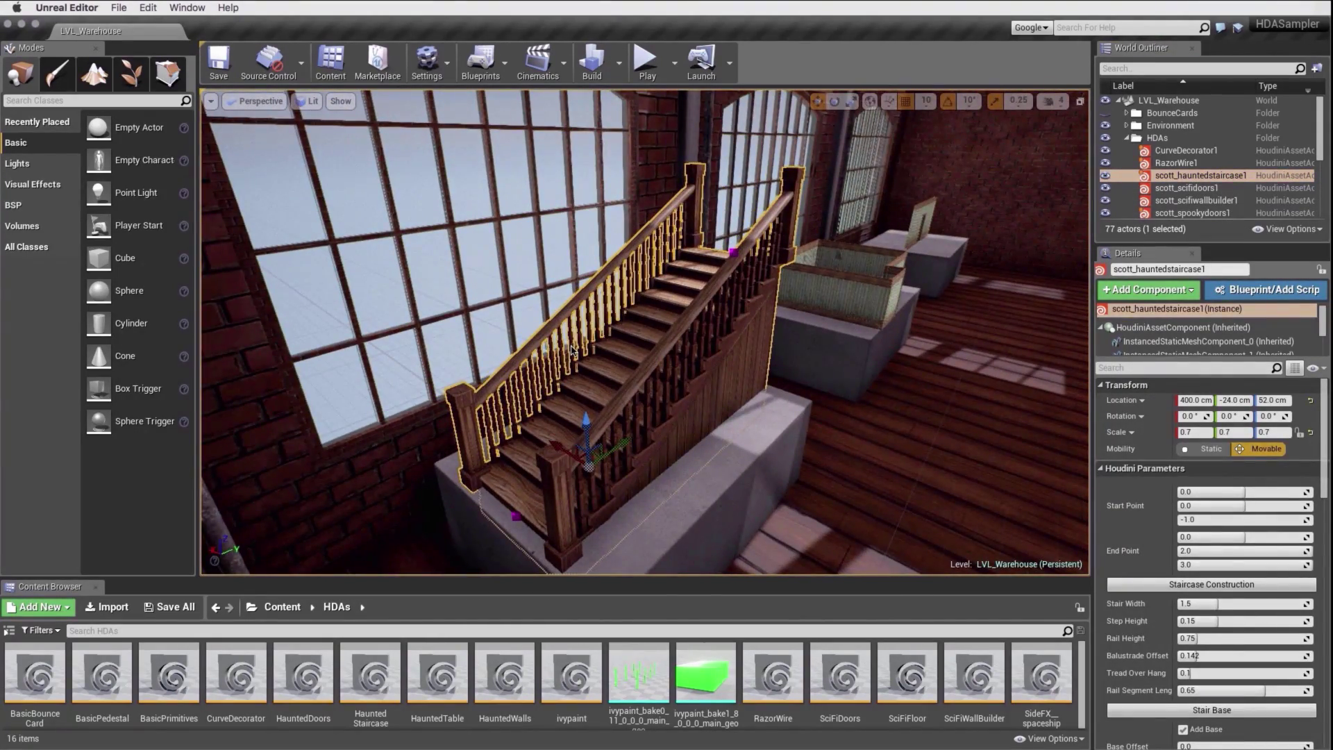
# - Remove the staircase's base and pull its Z values in to about -0.71 at the start point and 2.43 at the end point
pyautogui.scroll(-2, 1321, 424)
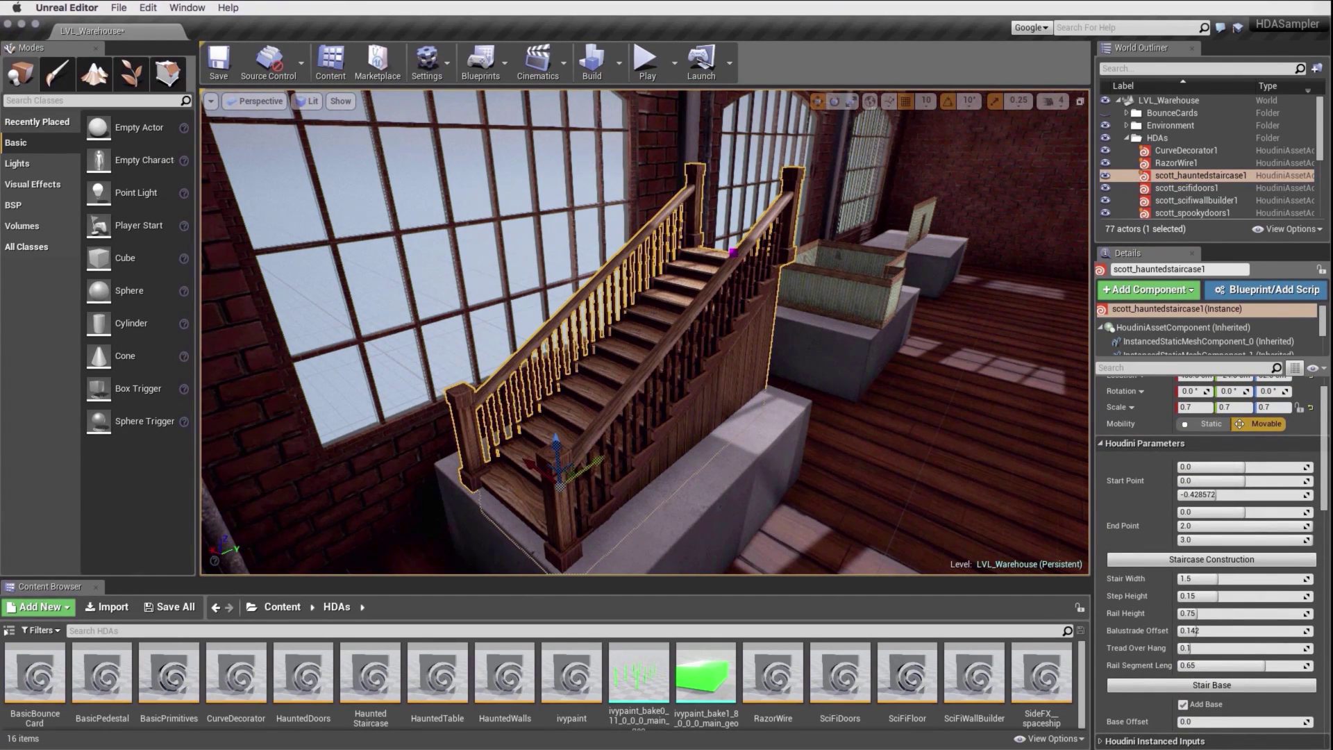
pyautogui.click(1183, 704)
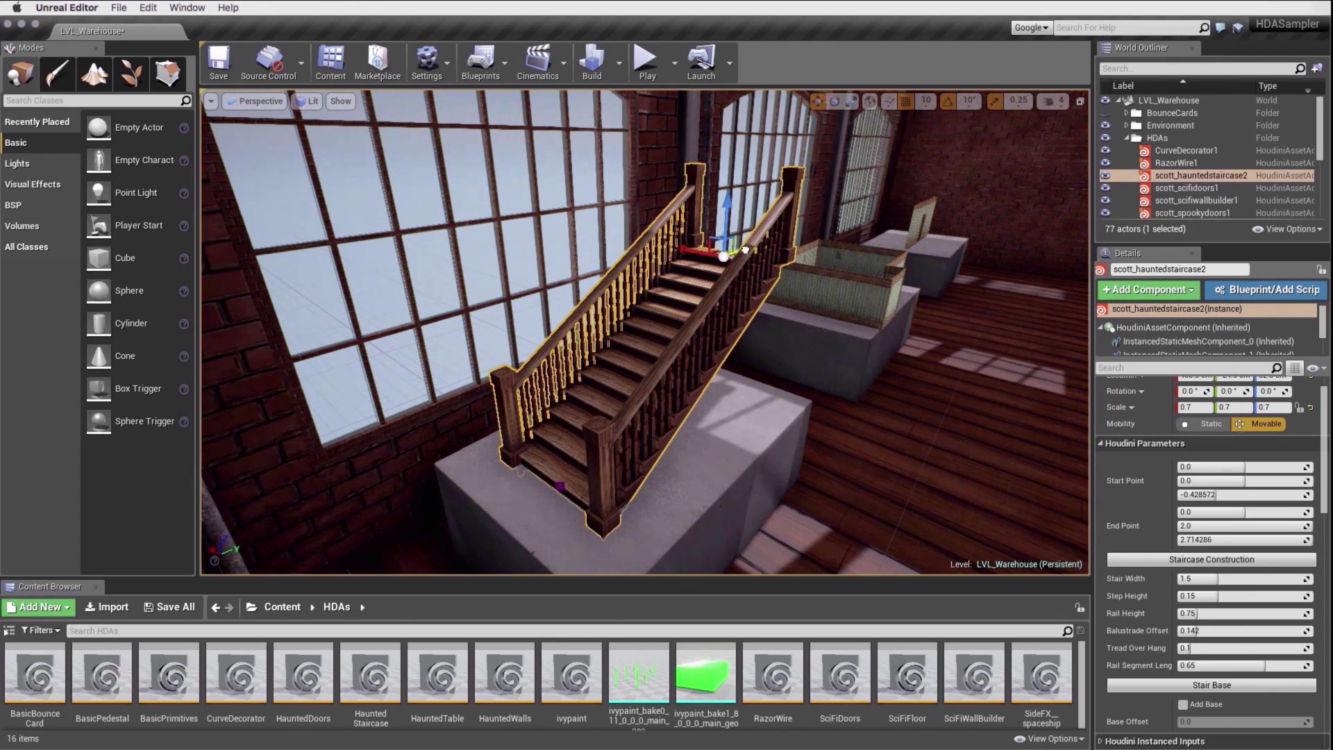
pyautogui.moveTo(737, 252); pyautogui.dragTo(524, 470)
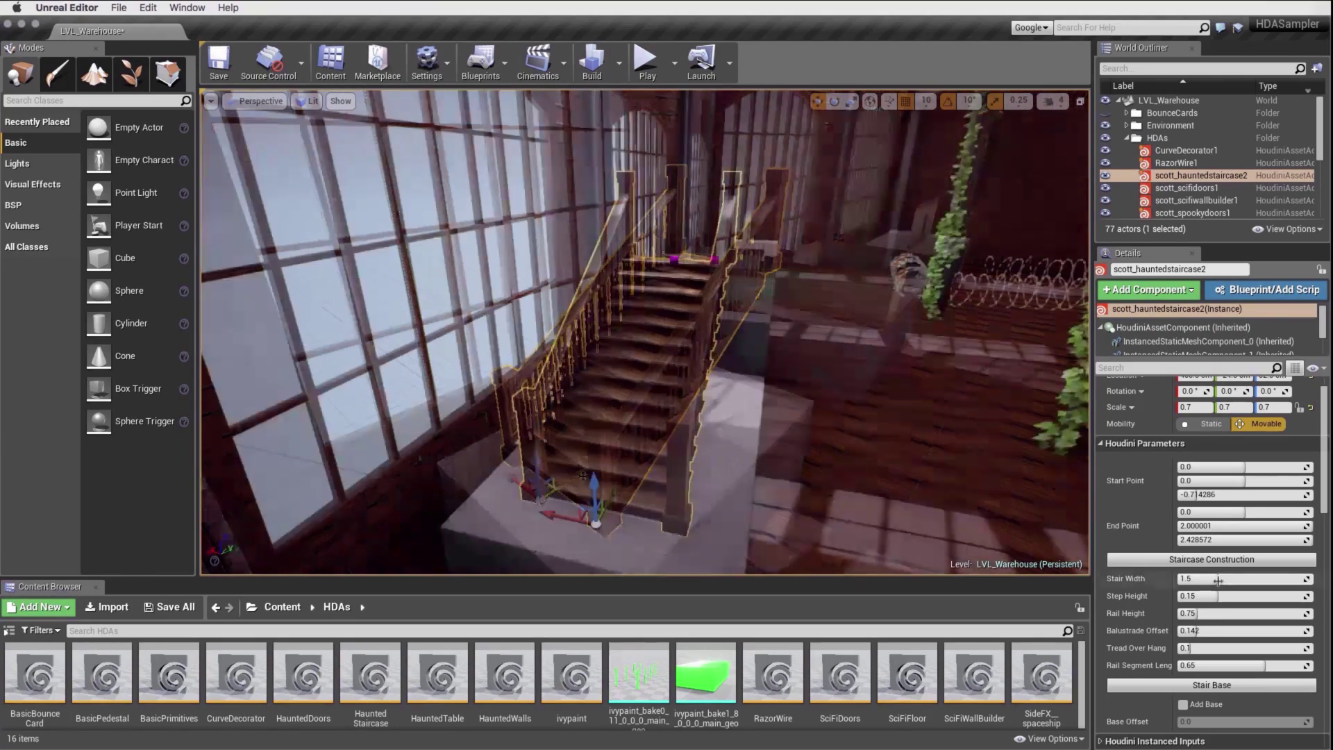
# - Set the staircase's Stair Width to about 2.21, Step Height to about 0.20 and Rail Height to about 1.1
pyautogui.moveTo(1218, 580)
pyautogui.mouseDown()
pyautogui.moveTo(1237, 580)
pyautogui.moveTo(1233, 596)
pyautogui.mouseUp()
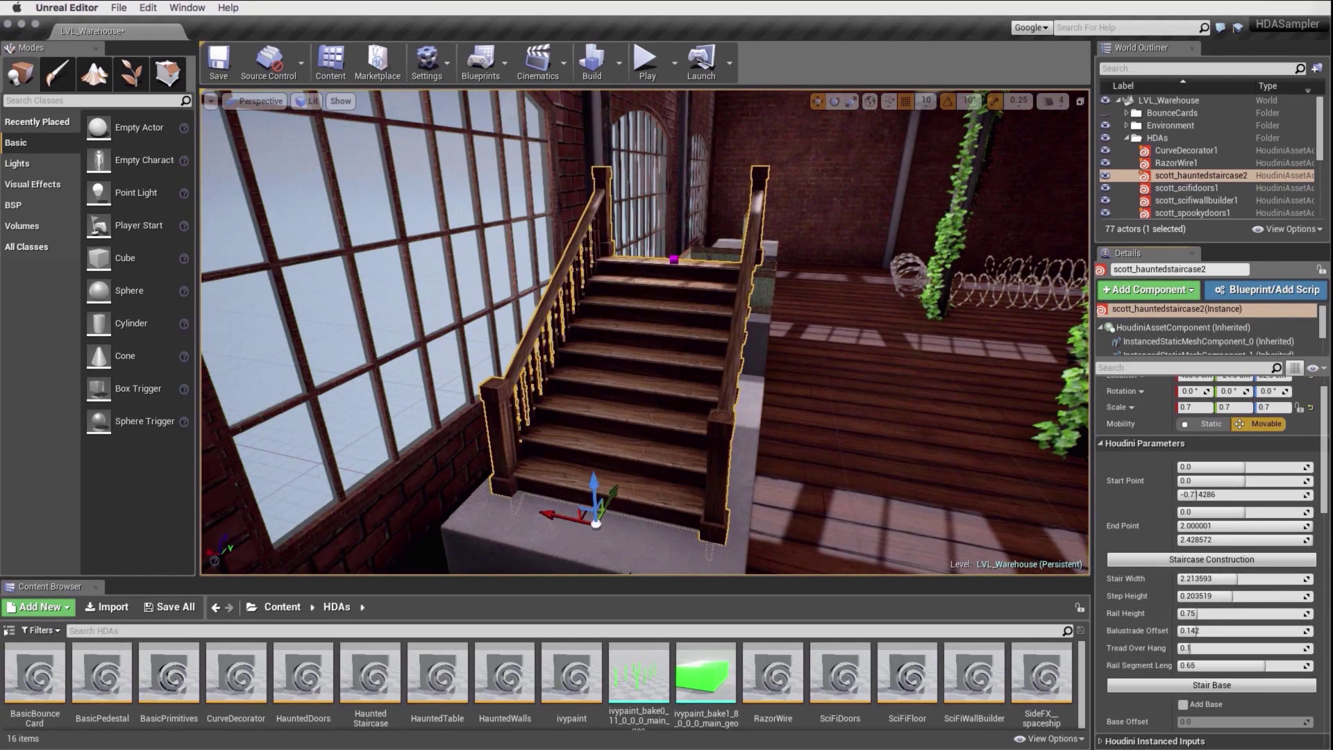
pyautogui.keyDown('alt'); pyautogui.moveTo(773, 411); pyautogui.dragTo(660, 411); pyautogui.keyUp('alt')
pyautogui.moveTo(1196, 616); pyautogui.dragTo(1200, 616)
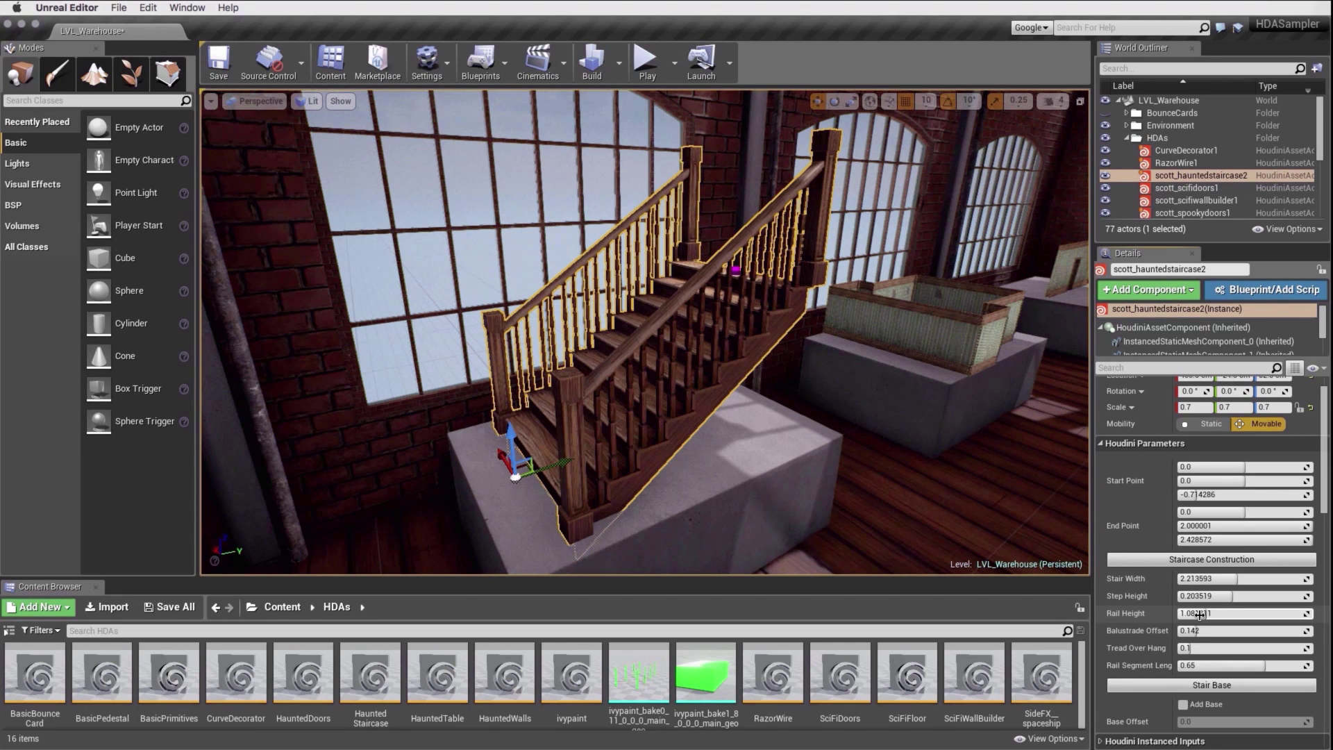
# - Frame scott_spookytable1, pick its first end point and reduce the table width
pyautogui.scroll(-2, 1201, 177)
pyautogui.click(1191, 190)
pyautogui.press('f')
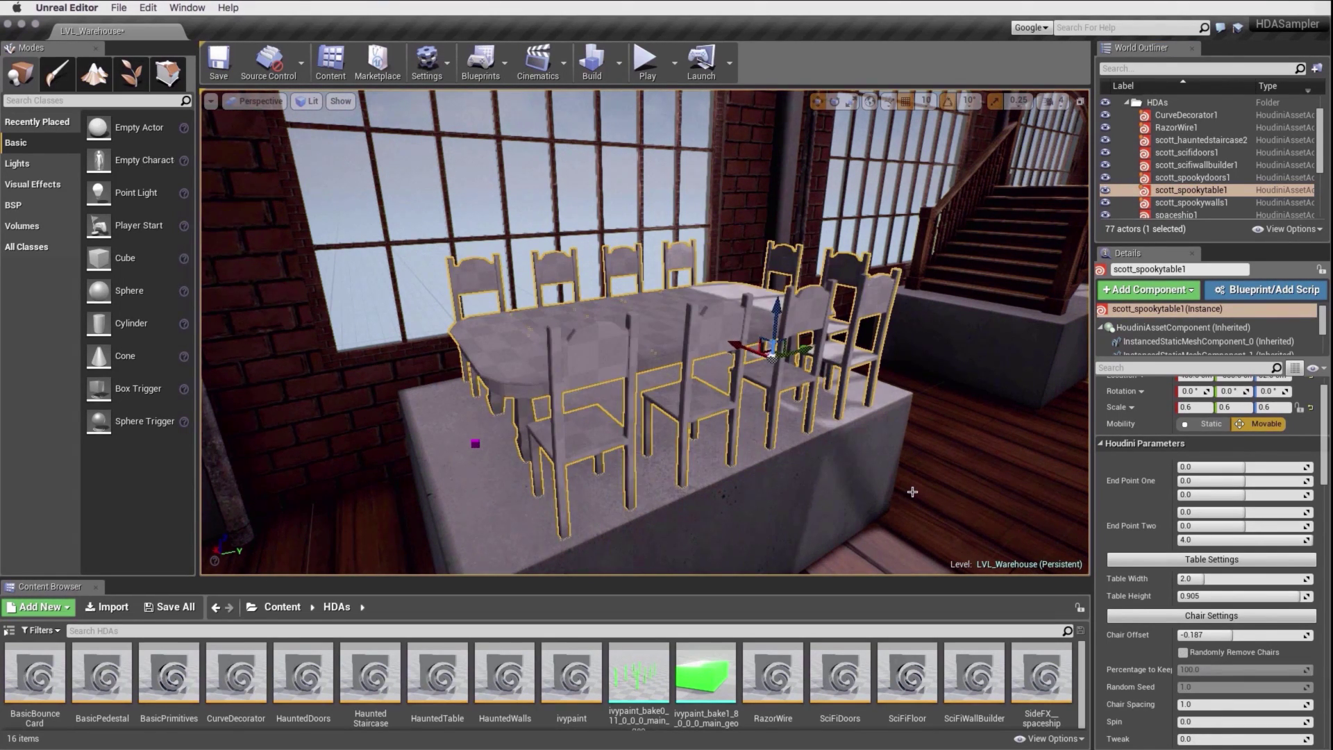
pyautogui.moveTo(584, 422); pyautogui.dragTo(524, 418)
pyautogui.scroll(-3, 1134, 522)
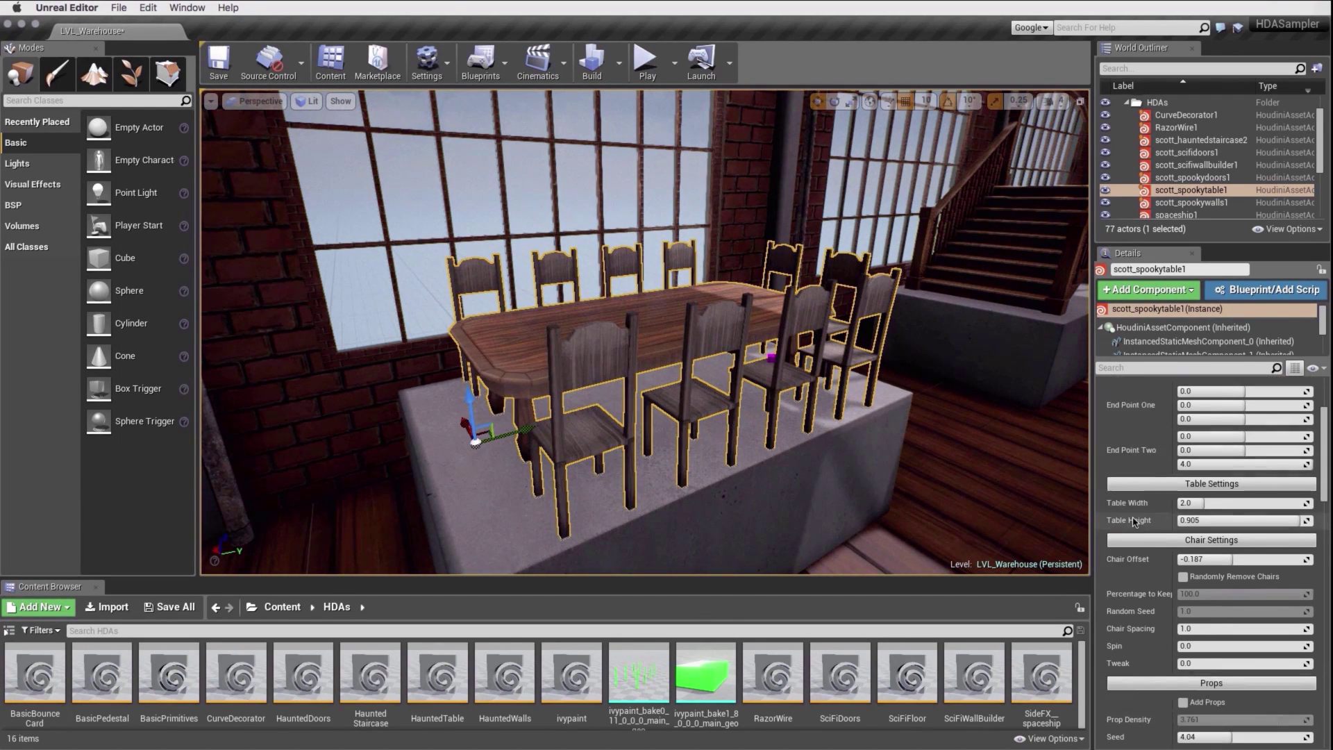
pyautogui.moveTo(1203, 504); pyautogui.dragTo(1186, 504)
pyautogui.scroll(-1, 1235, 581)
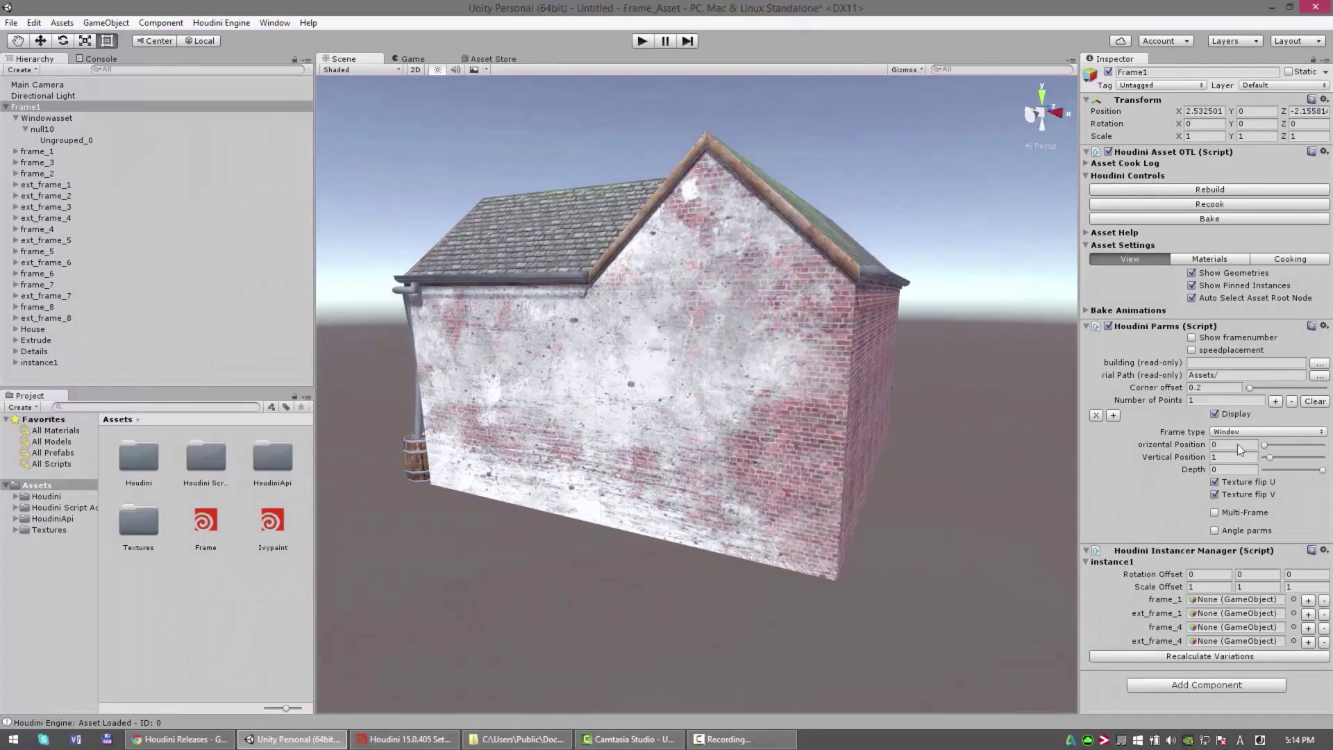
# - In Unity, position Frame1's window at horizontal 0.369 and vertical 2.784, with a depth of about -0.12
pyautogui.moveTo(1238, 444); pyautogui.dragTo(1281, 458)
pyautogui.keyDown('alt'); pyautogui.moveTo(491, 514); pyautogui.dragTo(542, 521); pyautogui.keyUp('alt')
pyautogui.keyDown('alt'); pyautogui.moveTo(542, 521); pyautogui.dragTo(1066, 420, button='right'); pyautogui.keyUp('alt')
pyautogui.moveTo(1322, 469); pyautogui.dragTo(1282, 469)
pyautogui.moveTo(595, 350)
pyautogui.keyDown('alt'); pyautogui.mouseDown()
pyautogui.moveTo(710, 398)
pyautogui.moveTo(611, 354)
pyautogui.mouseUp(); pyautogui.keyUp('alt')
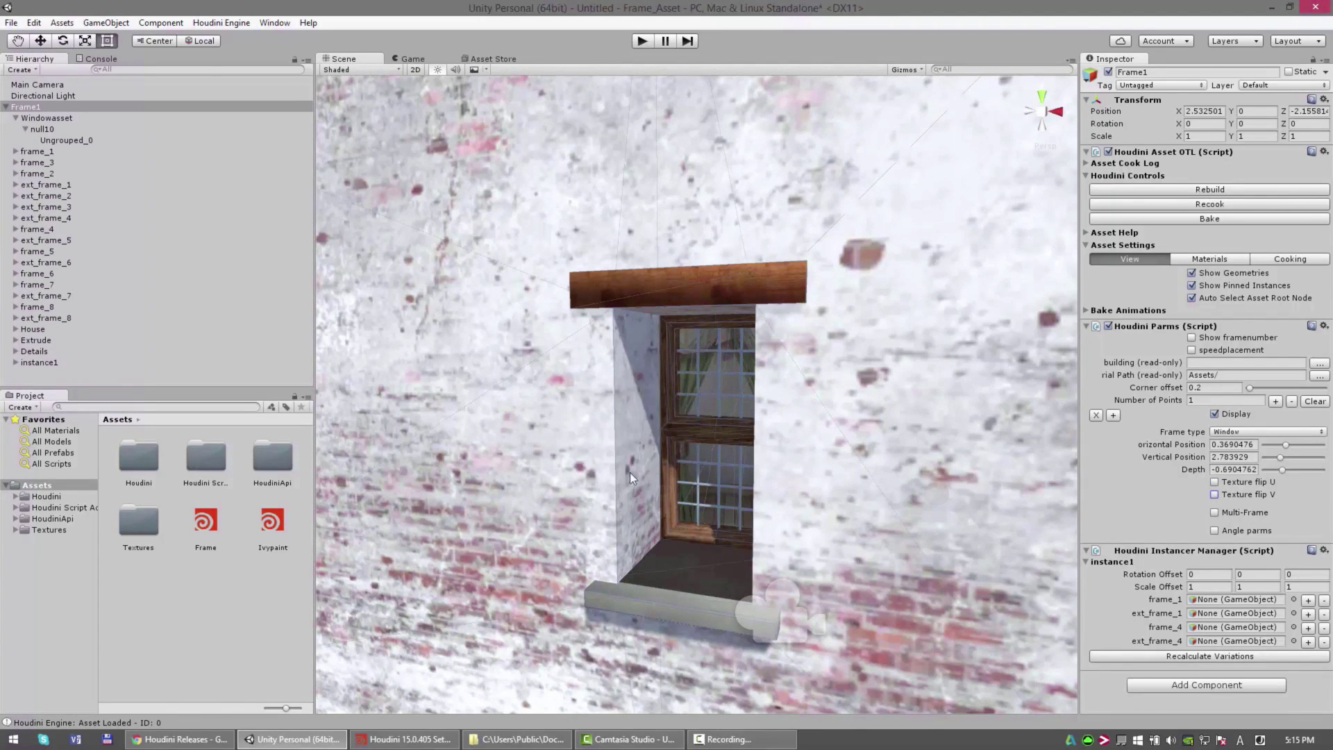
pyautogui.moveTo(1286, 472); pyautogui.dragTo(1311, 469)
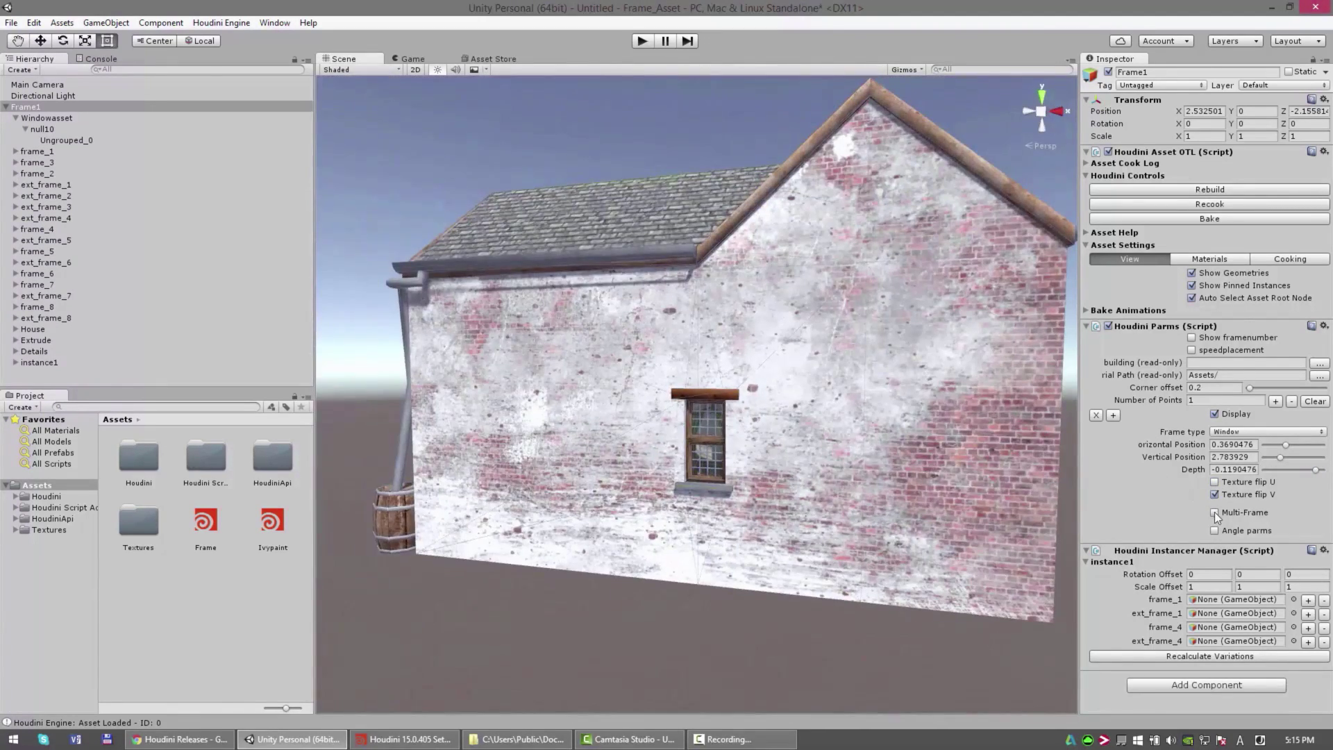
# - Enable Multi-Frame with 5 frames per row, 2 rows and a horizontal offset of 5.5, and set the depth to about -0.23
pyautogui.click(1214, 511)
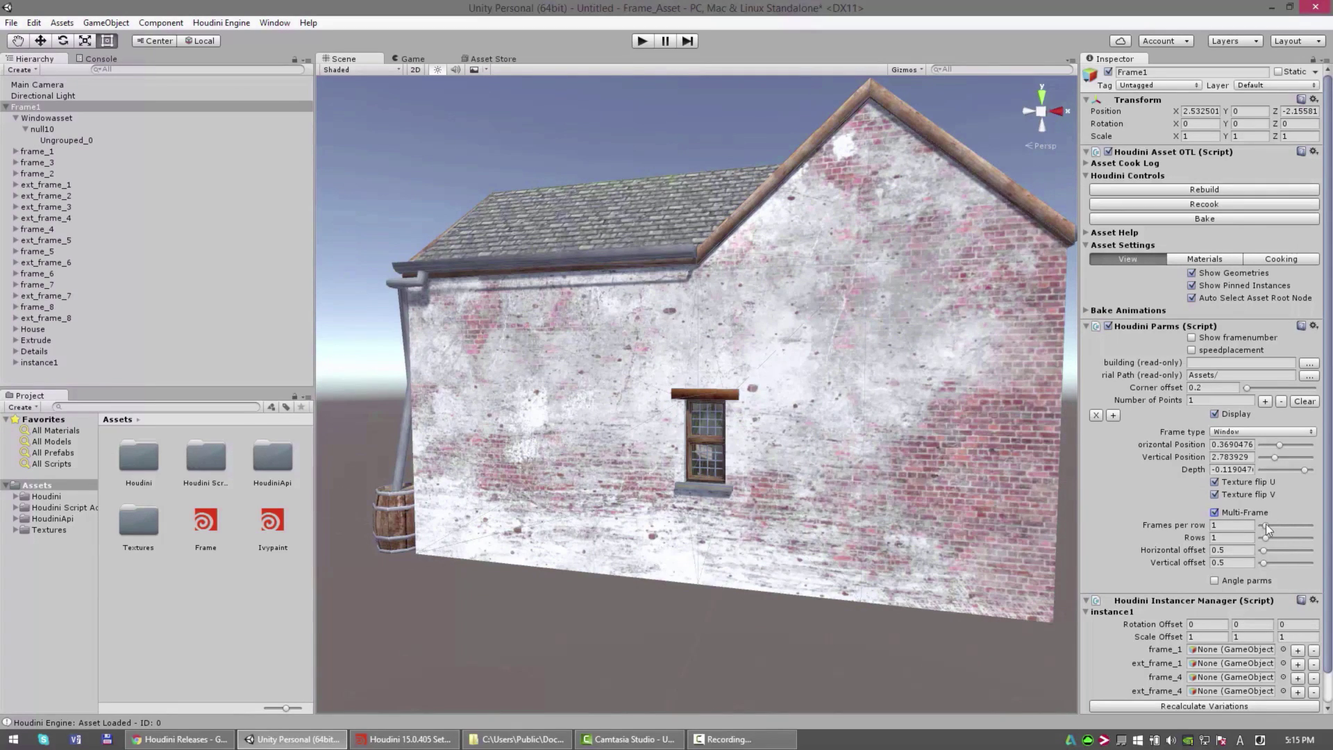
pyautogui.moveTo(1267, 526); pyautogui.dragTo(1289, 550)
pyautogui.moveTo(1304, 470)
pyautogui.mouseDown()
pyautogui.moveTo(1284, 470)
pyautogui.moveTo(1296, 469)
pyautogui.mouseUp()
pyautogui.moveTo(1276, 532); pyautogui.dragTo(1272, 531)
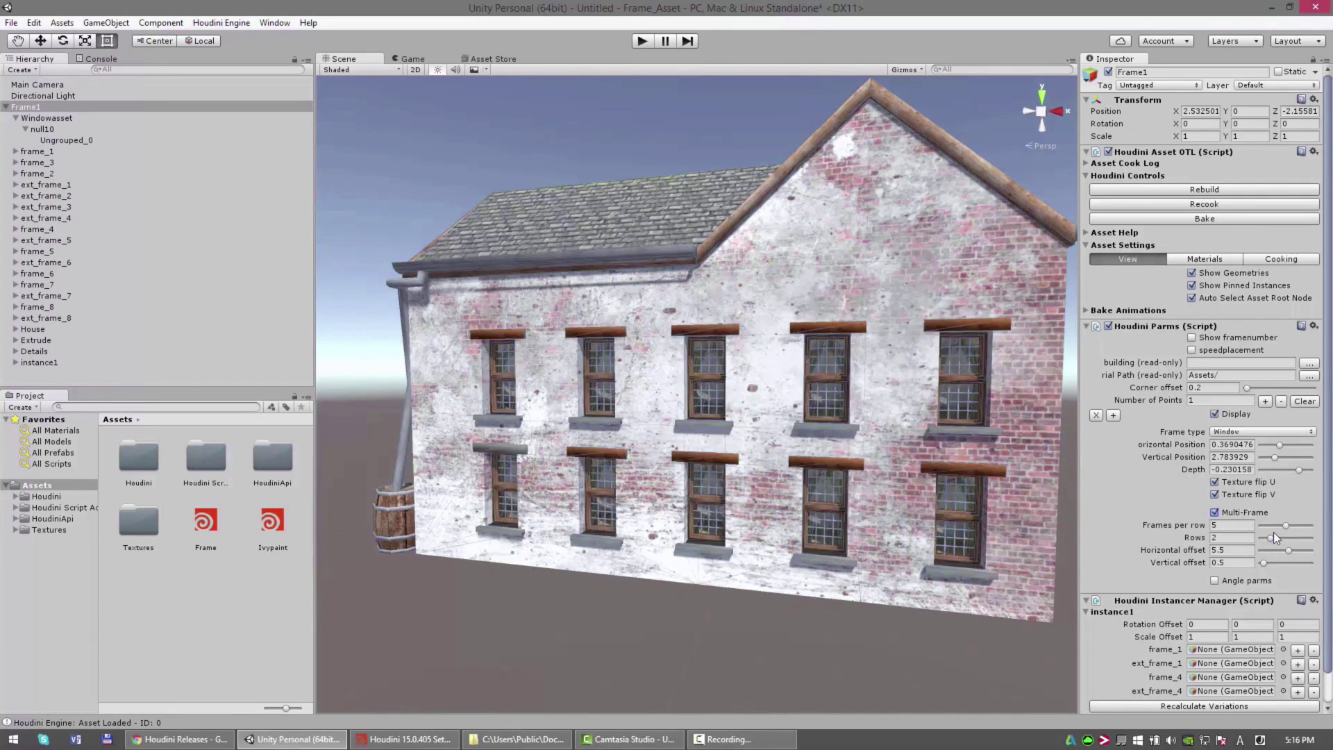
# - Enable Angle parms for the window group and delete frames 1, 3 and 7
pyautogui.click(1215, 581)
pyautogui.scroll(-2, 1127, 520)
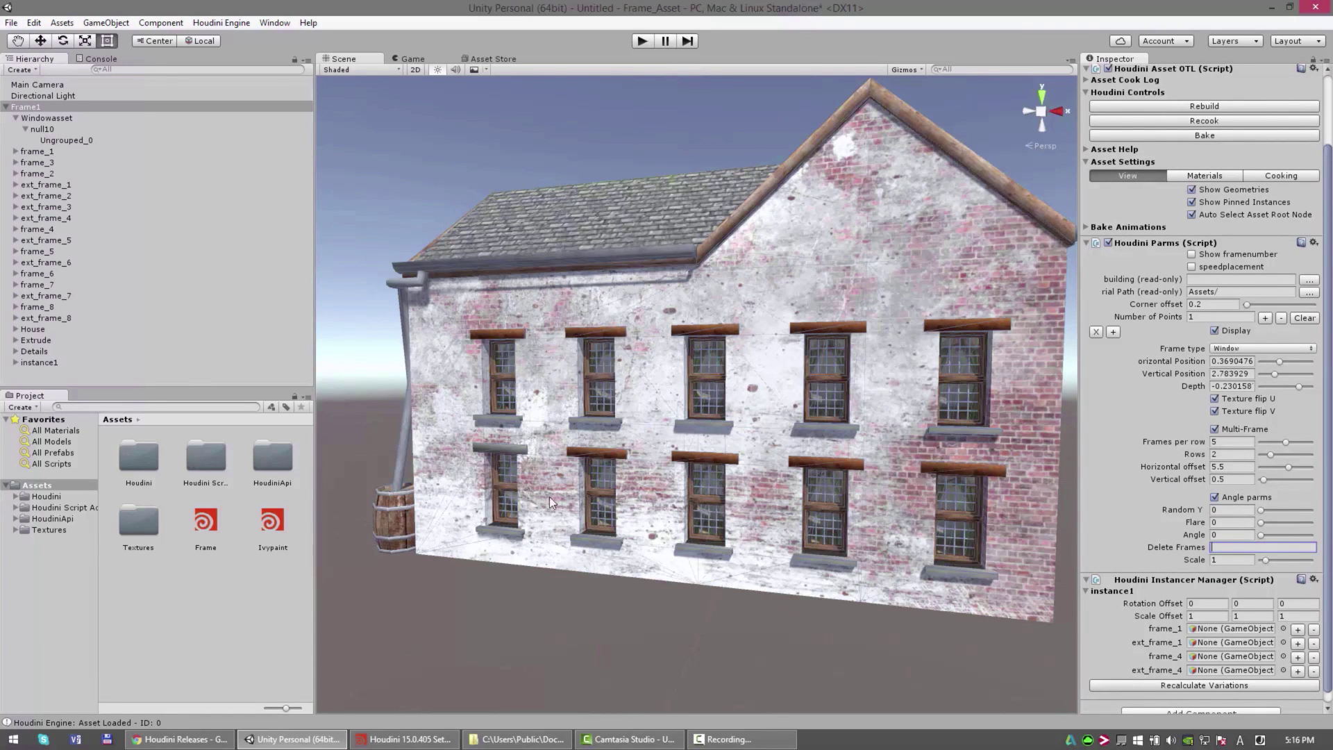
pyautogui.moveTo(647, 396)
pyautogui.mouseDown(button='middle')
pyautogui.moveTo(661, 392)
pyautogui.moveTo(649, 396)
pyautogui.mouseUp(button='middle')
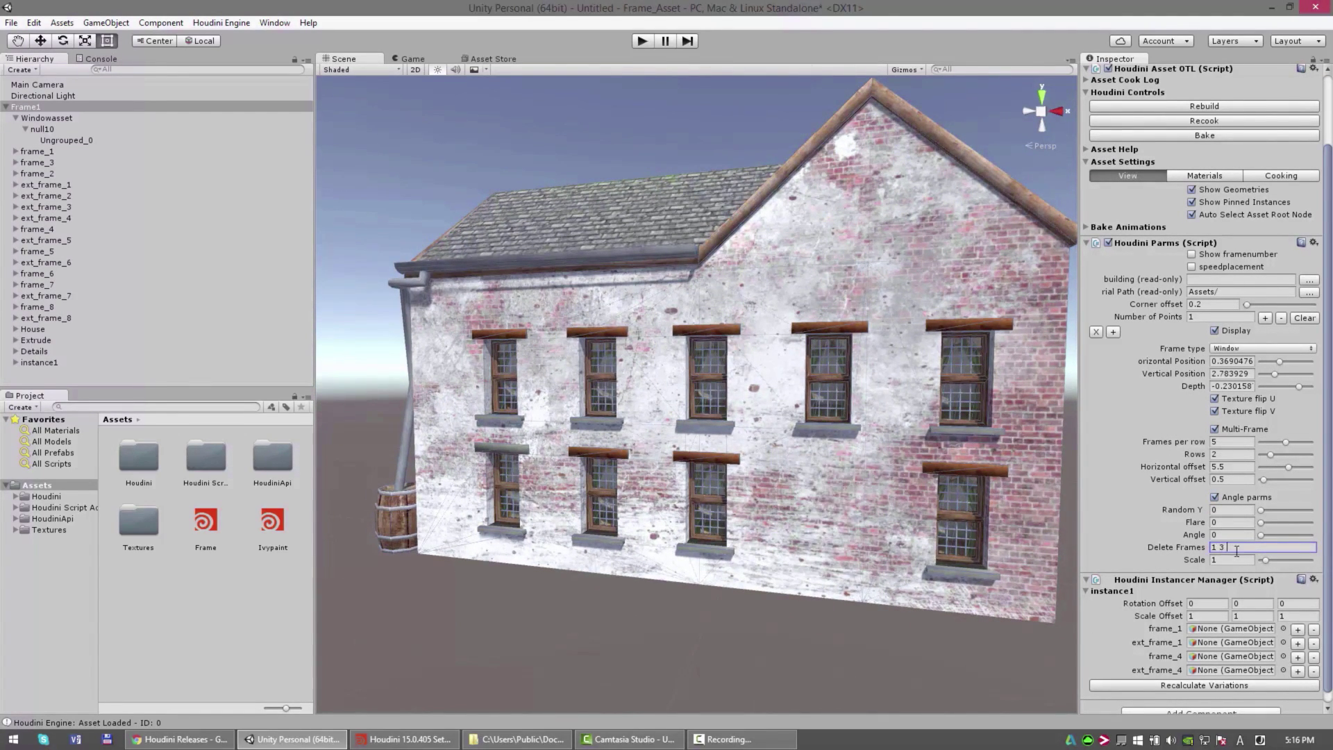
pyautogui.write('7')
pyautogui.click(972, 639)
# - Change the window group's Delete Frames entry to 3 only
pyautogui.keyDown('alt'); pyautogui.moveTo(833, 528); pyautogui.dragTo(900, 532); pyautogui.keyUp('alt')
pyautogui.scroll(3, 900, 532)
pyautogui.click(899, 532)
pyautogui.click(1219, 632)
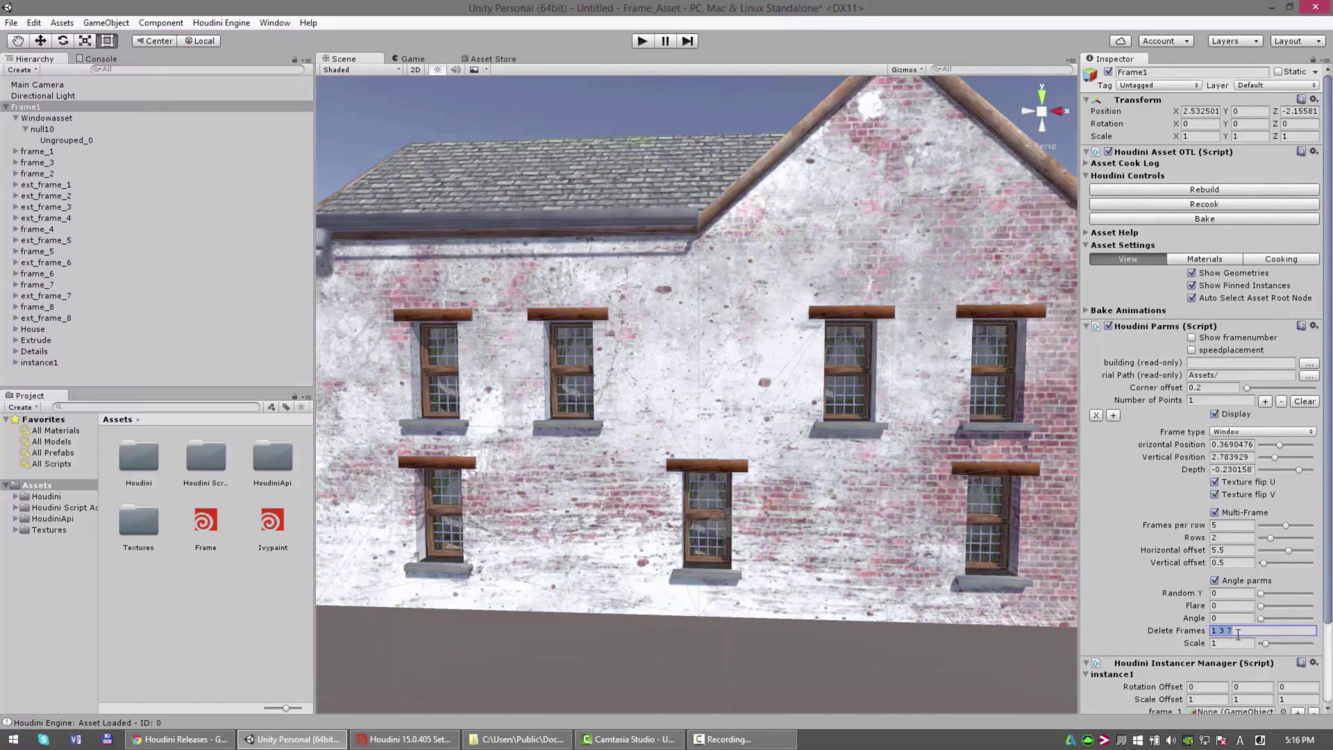
pyautogui.write('3')
pyautogui.click(969, 625)
pyautogui.click(961, 607)
# - Turn off the Multi-Frame and Angle parms options, then add a second point with the frame type Door
pyautogui.click(1214, 513)
pyautogui.click(1215, 530)
pyautogui.click(1276, 401)
pyautogui.click(1262, 567)
pyautogui.click(1264, 599)
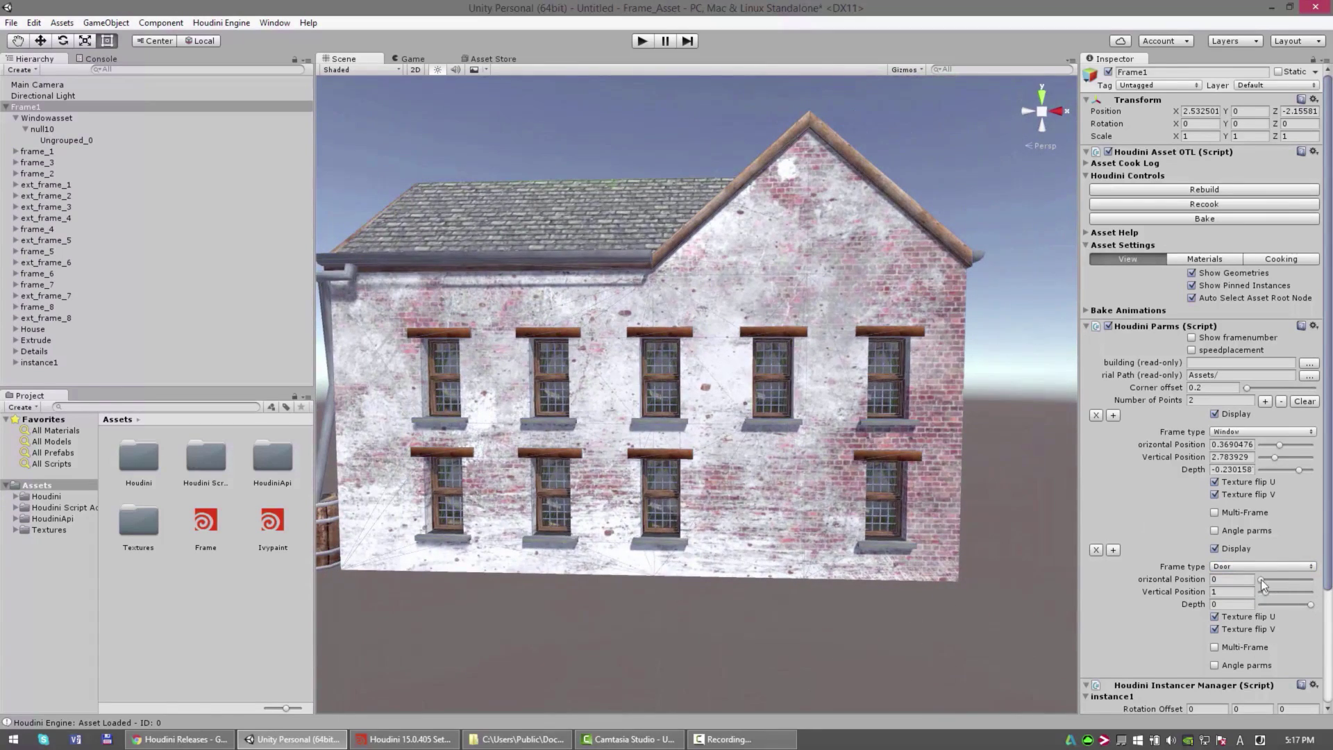
# - Place the door in the lower-row gap at horizontal 0.327 and vertical 1.416, with a depth of about -0.33
pyautogui.moveTo(1266, 578)
pyautogui.mouseDown()
pyautogui.moveTo(1278, 577)
pyautogui.moveTo(1268, 591)
pyautogui.mouseUp()
pyautogui.moveTo(1079, 594); pyautogui.dragTo(1003, 594)
pyautogui.moveTo(1241, 578); pyautogui.dragTo(1240, 579)
pyautogui.moveTo(1003, 589); pyautogui.dragTo(1042, 589)
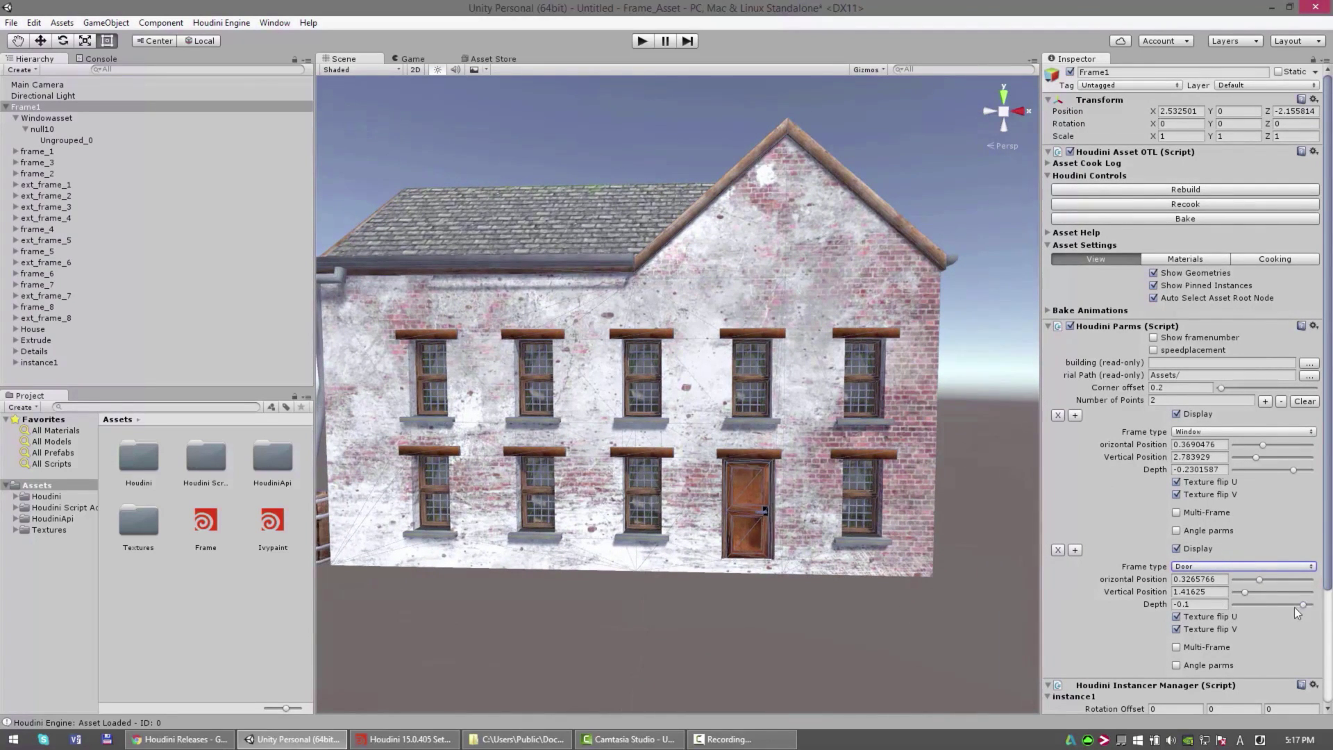
pyautogui.moveTo(1293, 606); pyautogui.dragTo(1286, 607)
# - Add a third point with frame type Light and place it beside the door at horizontal 0.345 and vertical 2.271
pyautogui.click(1265, 401)
pyautogui.scroll(-7, 1239, 434)
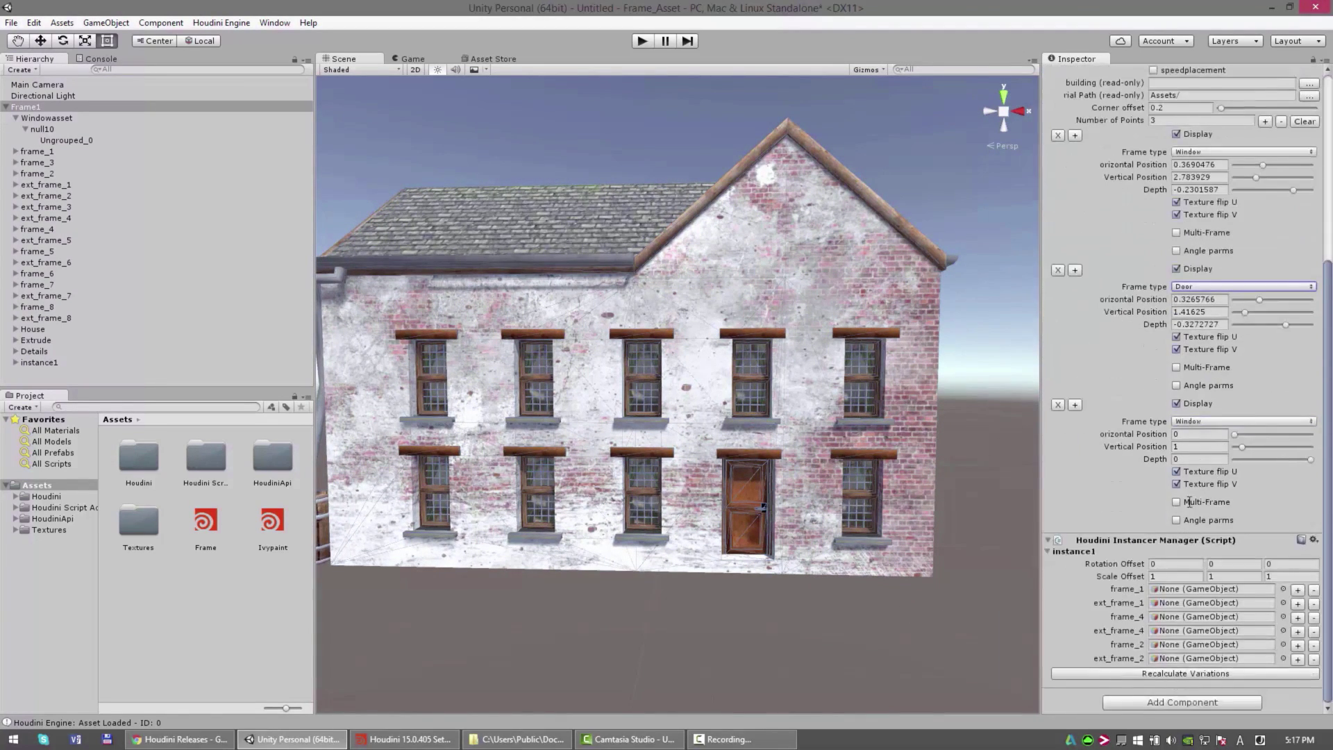
pyautogui.click(1239, 422)
pyautogui.click(1182, 491)
pyautogui.moveTo(1250, 435); pyautogui.dragTo(1251, 469)
pyautogui.scroll(5, 943, 611)
pyautogui.moveTo(943, 611); pyautogui.dragTo(849, 625, button='right')
pyautogui.scroll(-5, 848, 625)
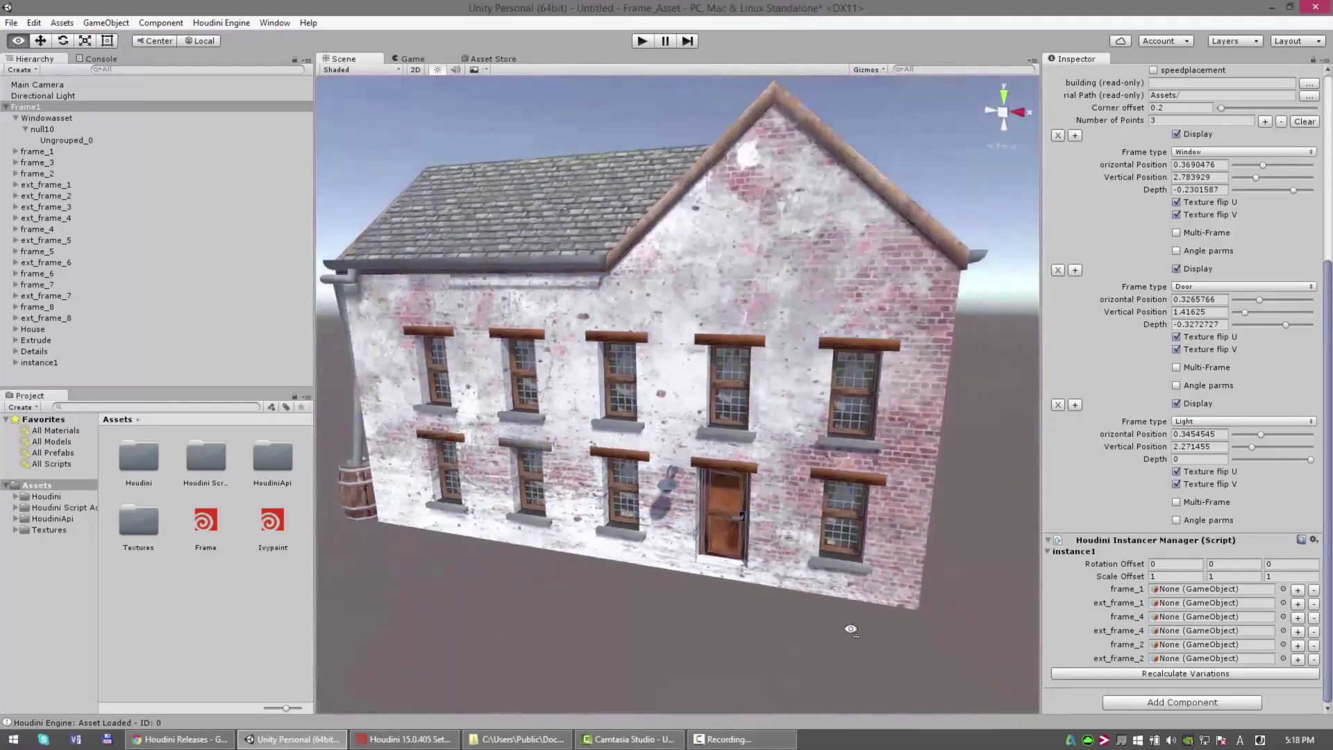
# - Add a window point on the brick side wall at horizontal 0.073 and vertical 2.816, with Multi-Frame at 2 frames per row and 2 rows
pyautogui.keyDown('alt'); pyautogui.moveTo(848, 624); pyautogui.dragTo(532, 361); pyautogui.keyUp('alt')
pyautogui.keyDown('alt'); pyautogui.moveTo(808, 441); pyautogui.dragTo(750, 418); pyautogui.keyUp('alt')
pyautogui.click(1266, 205)
pyautogui.scroll(-5, 1271, 250)
pyautogui.click(1241, 435)
pyautogui.moveTo(1242, 446); pyautogui.dragTo(1256, 448)
pyautogui.keyDown('alt'); pyautogui.moveTo(854, 547); pyautogui.dragTo(733, 400); pyautogui.keyUp('alt')
pyautogui.click(1176, 502)
pyautogui.click(1251, 515)
pyautogui.click(1250, 527)
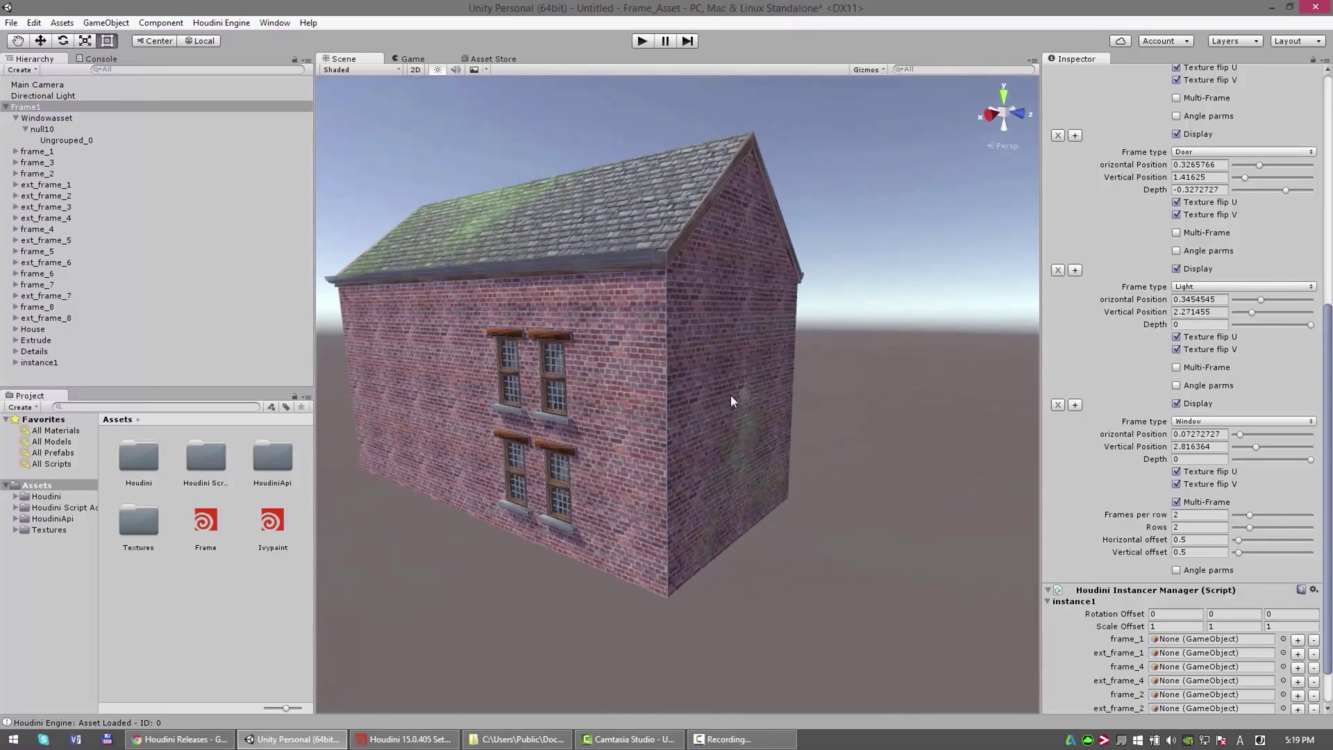
# - Try sliding the side-wall windows around the house by their horizontal position and back to their starting place
pyautogui.moveTo(1239, 434); pyautogui.dragTo(1303, 439)
pyautogui.keyDown('alt'); pyautogui.moveTo(889, 464); pyautogui.dragTo(549, 464); pyautogui.keyUp('alt')
pyautogui.moveTo(1305, 440); pyautogui.dragTo(1313, 437)
pyautogui.keyDown('alt'); pyautogui.moveTo(480, 598); pyautogui.dragTo(986, 541); pyautogui.keyUp('alt')
pyautogui.click(1239, 435)
# - Set the side windows to 5 frames per row with a horizontal offset of about 5.77, and shift them to horizontal position 0.127
pyautogui.moveTo(1250, 515); pyautogui.dragTo(1277, 514)
pyautogui.click(1278, 540)
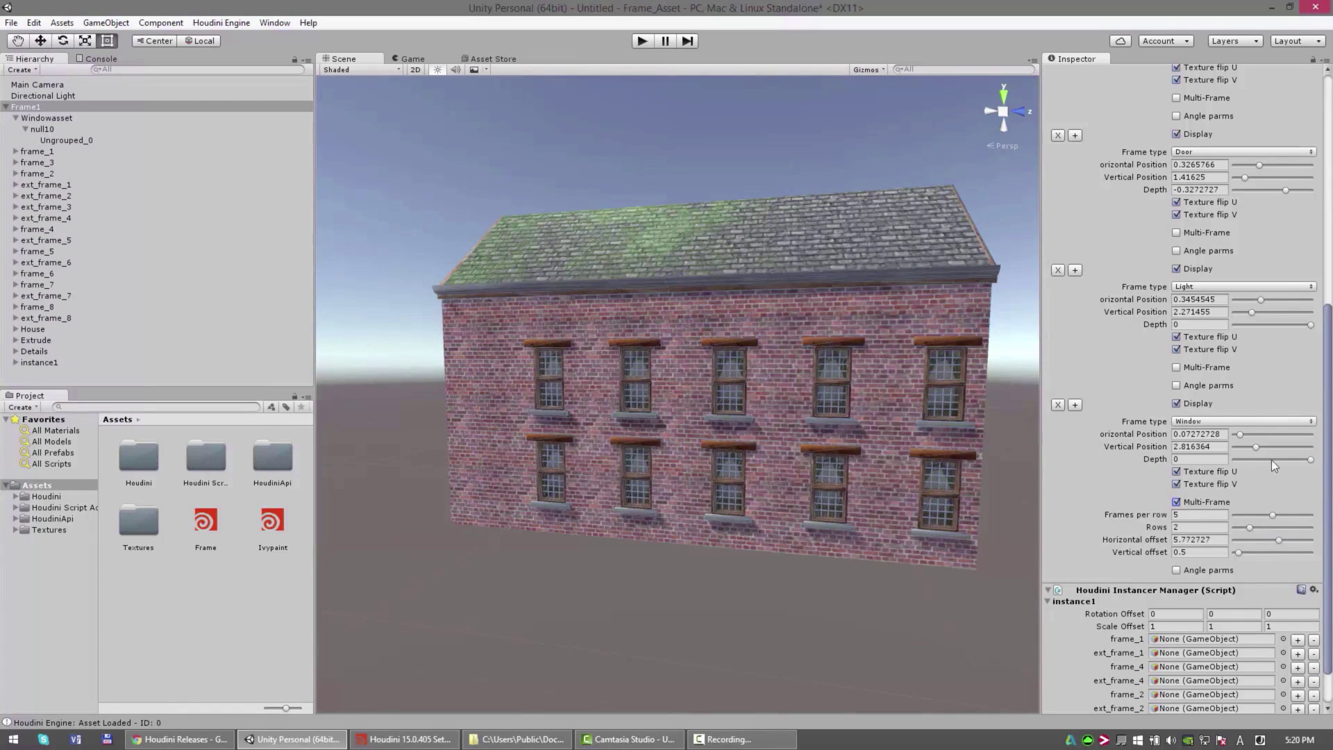
pyautogui.click(1243, 434)
pyautogui.click(1243, 436)
pyautogui.click(1257, 447)
# - Copy the front windows' vertical position of 2.783929 to the side windows
pyautogui.keyDown('alt'); pyautogui.moveTo(838, 578); pyautogui.dragTo(1052, 563); pyautogui.keyUp('alt')
pyautogui.scroll(6, 1194, 306)
pyautogui.click(1198, 303)
pyautogui.hotkey('ctrl', 'c')
pyautogui.scroll(-7, 1194, 303)
pyautogui.click(1186, 405)
pyautogui.hotkey('ctrl', 'v')
pyautogui.hotkey('ctrl', 'v')
# - Recess the side windows to a depth of about -0.16
pyautogui.scroll(2, 699, 471)
pyautogui.keyDown('alt'); pyautogui.moveTo(698, 470); pyautogui.dragTo(714, 468); pyautogui.keyUp('alt')
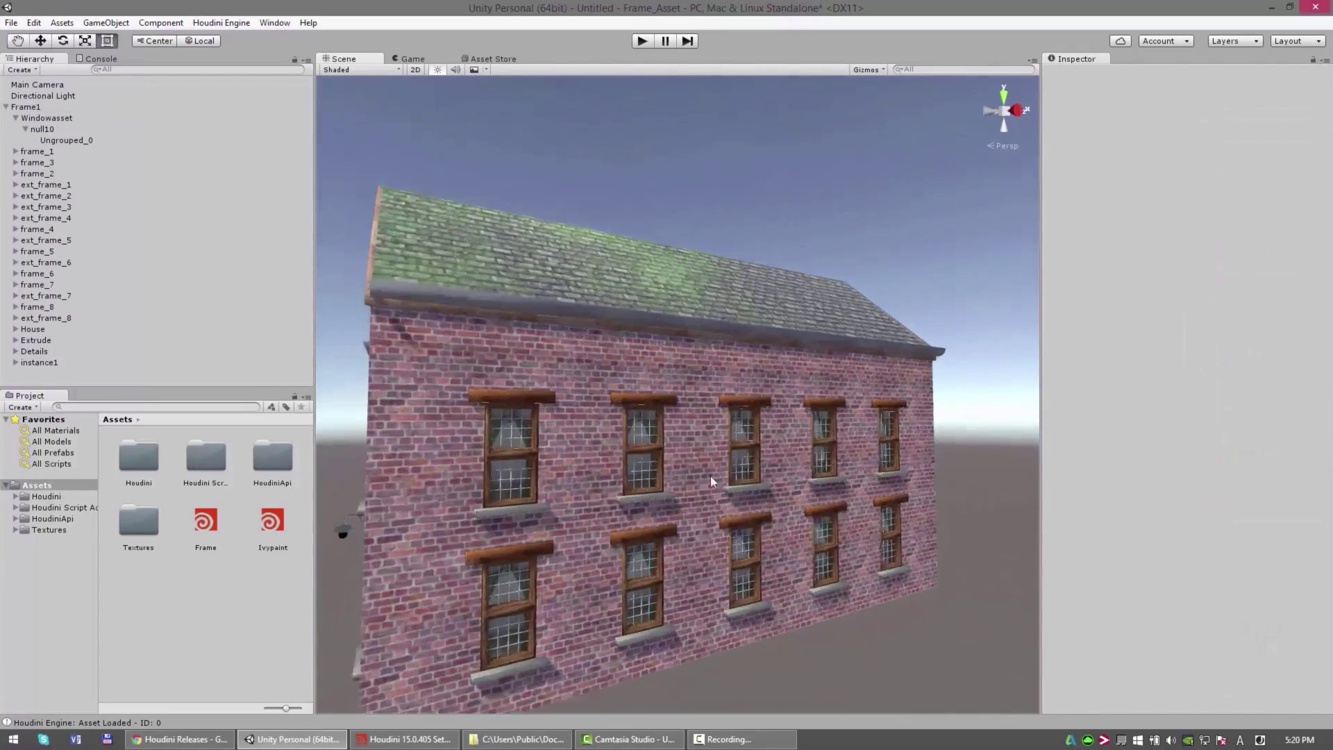
pyautogui.scroll(-10, 1253, 520)
pyautogui.moveTo(1310, 409); pyautogui.dragTo(1296, 409)
pyautogui.scroll(-2, 722, 629)
pyautogui.keyDown('alt'); pyautogui.moveTo(722, 628); pyautogui.dragTo(884, 541); pyautogui.keyUp('alt')
# - Add a fifth point with frame type Round Window and place it in the front gable at horizontal 0.045 and vertical 7.003
pyautogui.scroll(8, 1269, 228)
pyautogui.scroll(-10, 1073, 399)
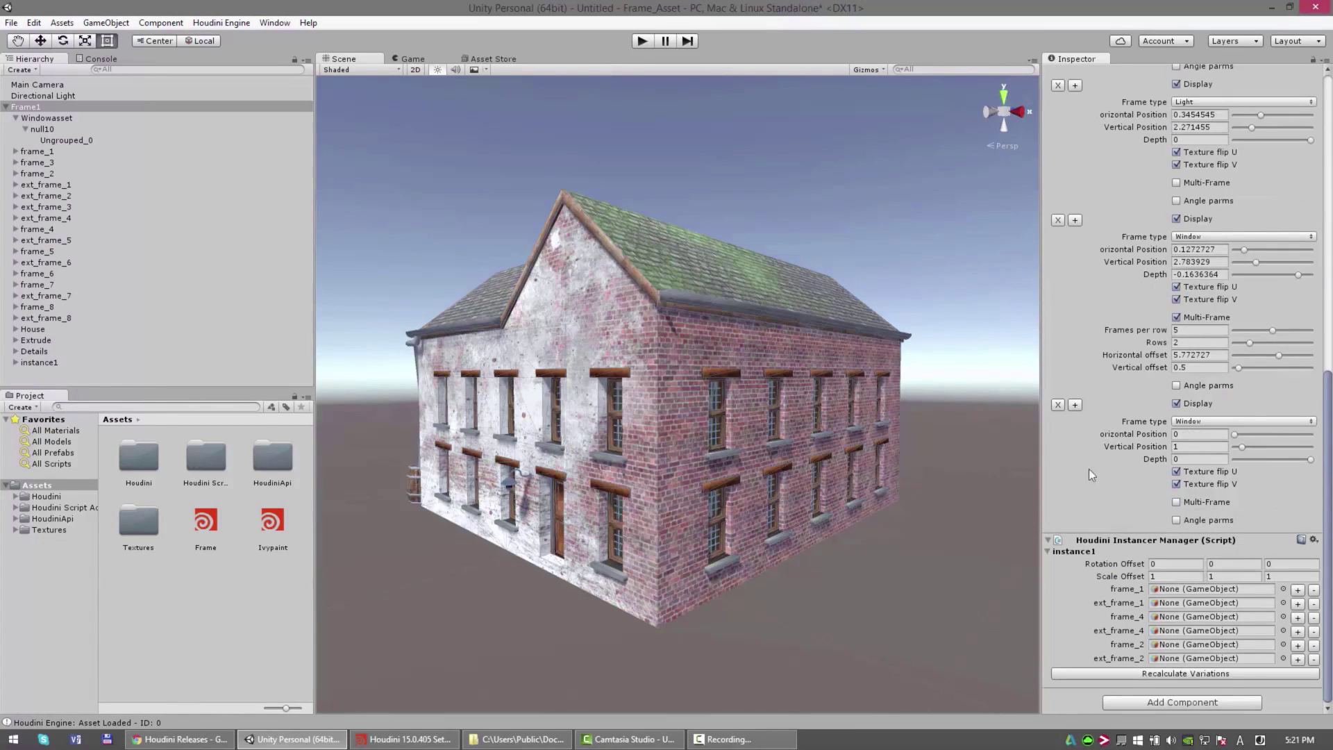
pyautogui.click(1233, 422)
pyautogui.click(1245, 434)
pyautogui.click(1288, 447)
pyautogui.click(1243, 438)
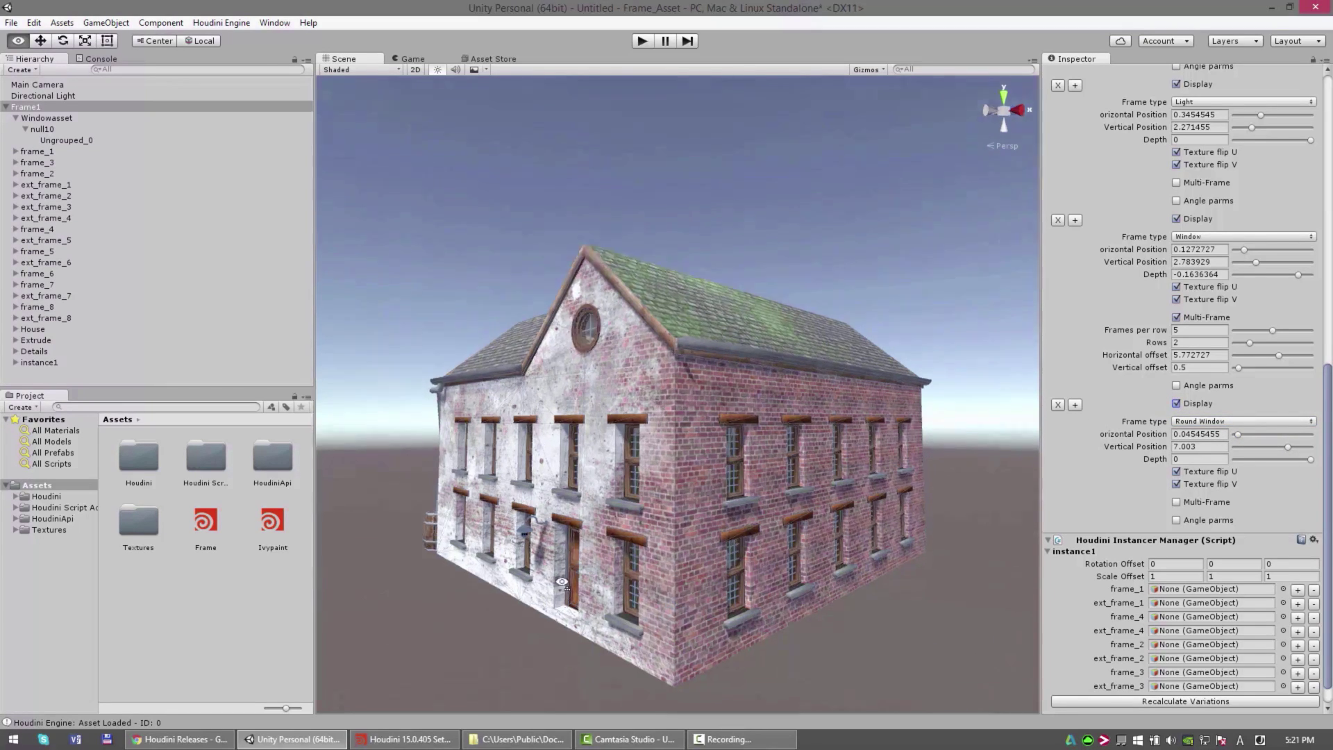
# - Test the gable's round window at depth -1, then recess it only slightly into the wall
pyautogui.scroll(6, 551, 623)
pyautogui.moveTo(551, 623); pyautogui.dragTo(599, 653, button='right')
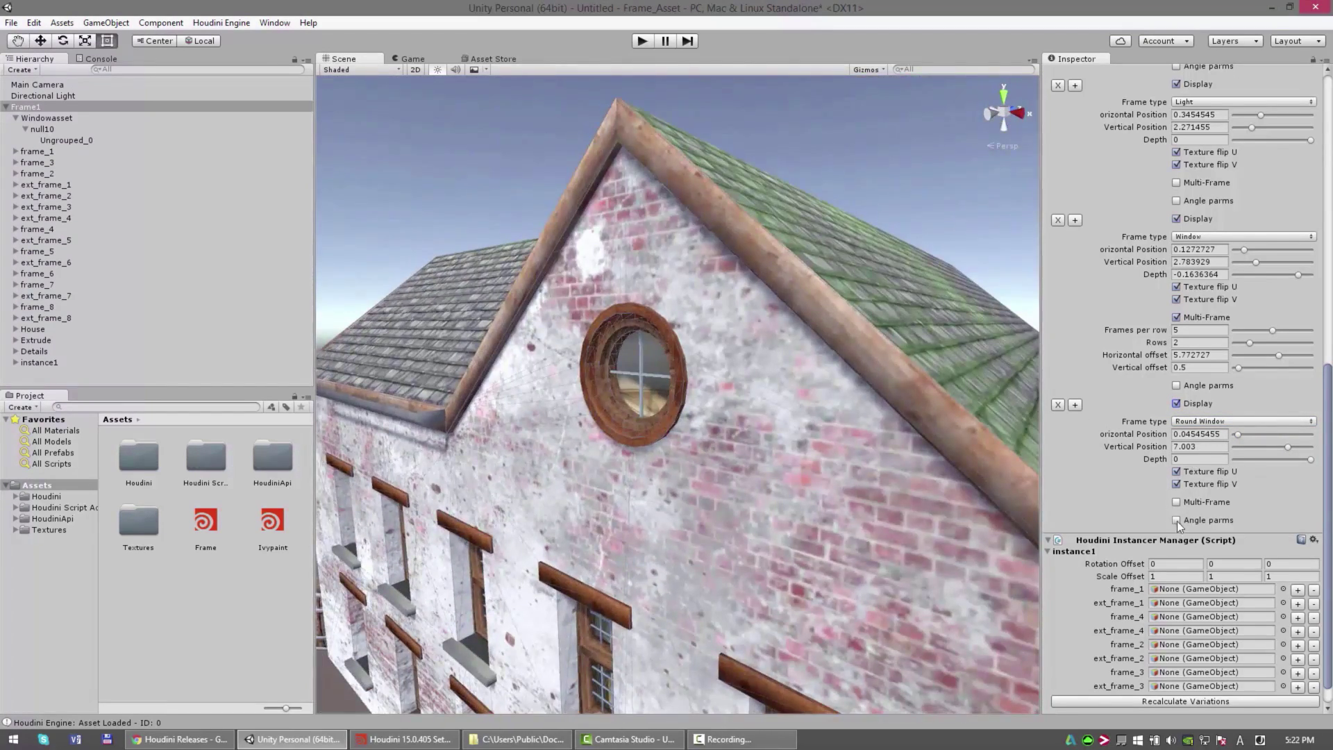
pyautogui.moveTo(1285, 461); pyautogui.dragTo(1235, 459)
pyautogui.scroll(-10, 522, 356)
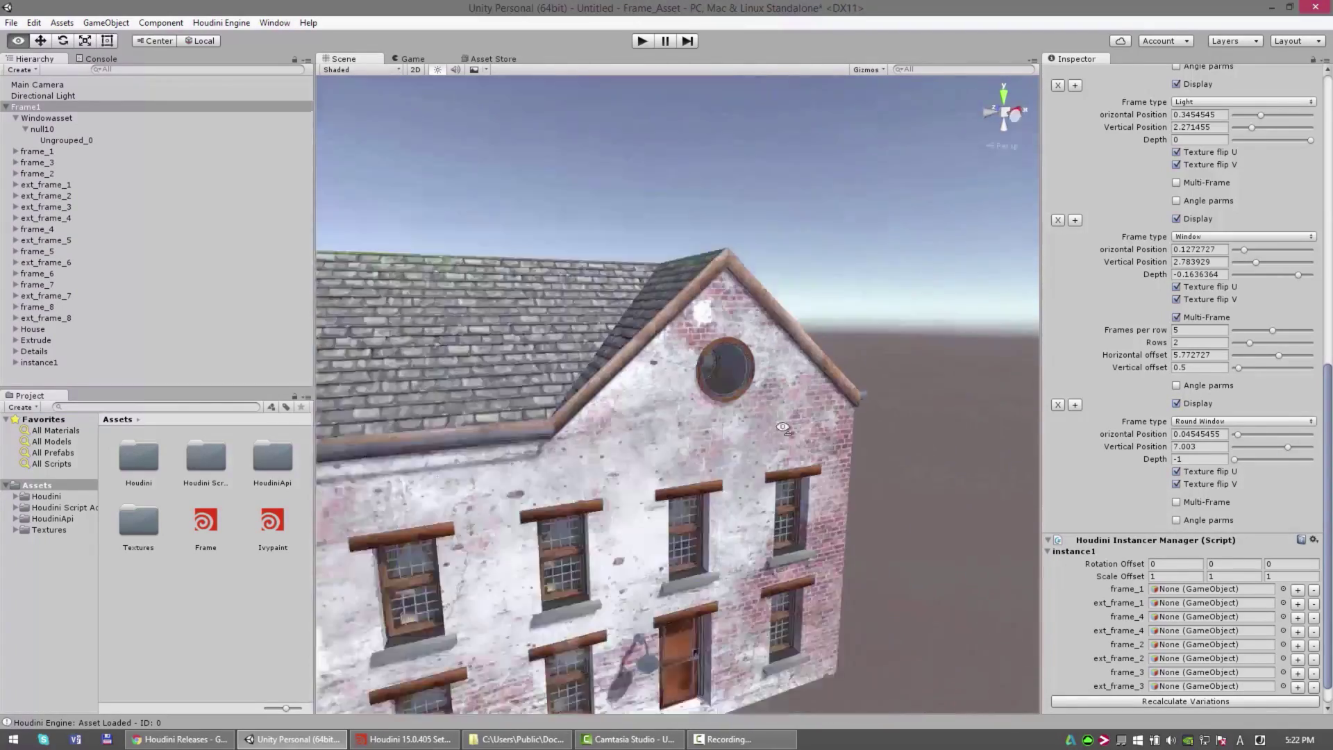
pyautogui.keyDown('alt'); pyautogui.moveTo(521, 356); pyautogui.dragTo(486, 424); pyautogui.keyUp('alt')
pyautogui.scroll(-1, 1132, 390)
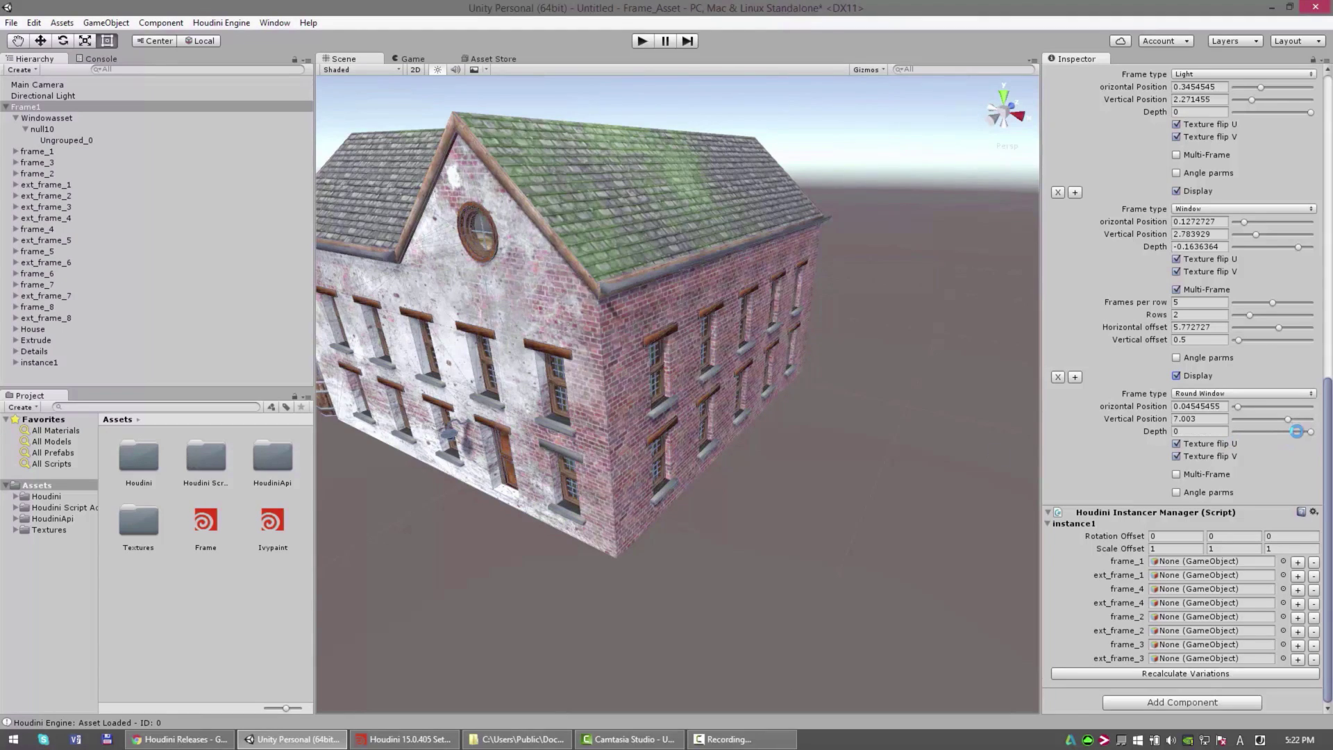
pyautogui.click(1302, 431)
# - Add the Ivypaint asset to the scene next to the house
pyautogui.click(235, 582)
pyautogui.moveTo(472, 471); pyautogui.dragTo(473, 385, button='right')
pyautogui.moveTo(278, 521); pyautogui.dragTo(814, 480)
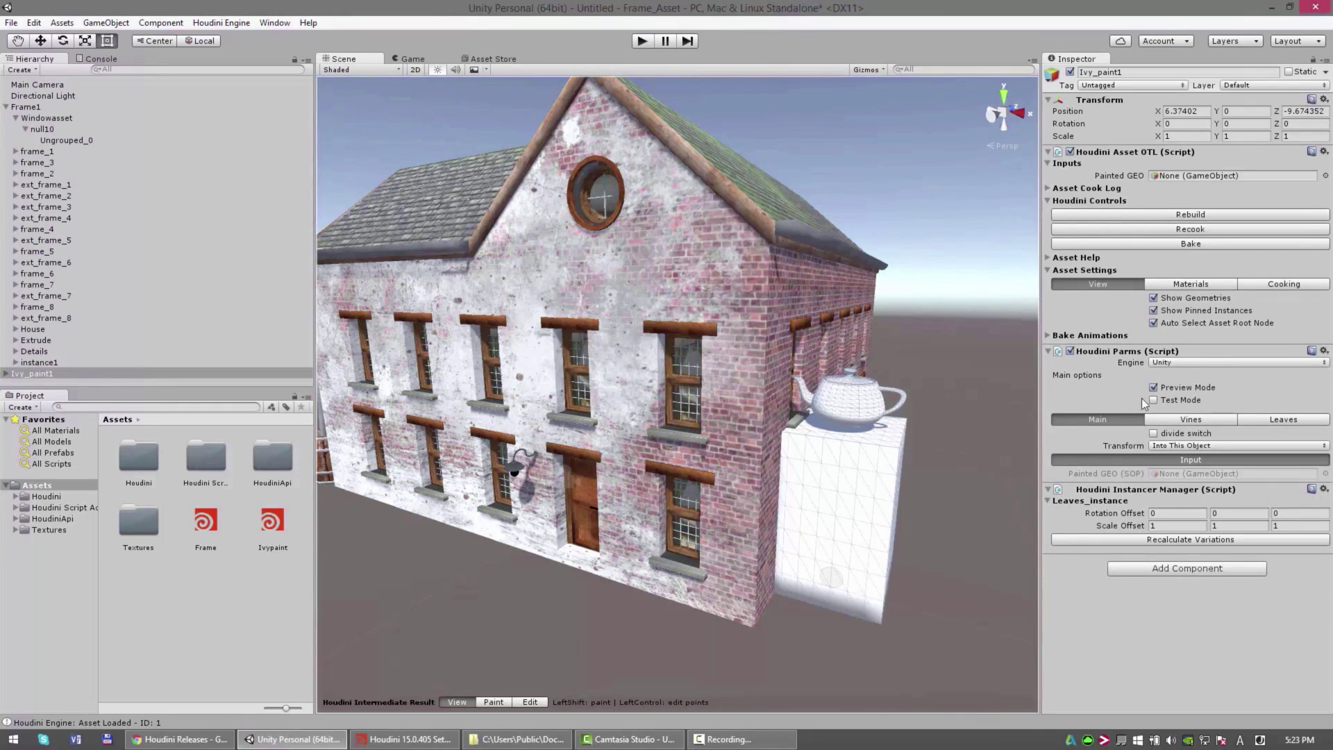
pyautogui.keyDown('alt'); pyautogui.moveTo(834, 417); pyautogui.dragTo(729, 396); pyautogui.keyUp('alt')
pyautogui.moveTo(729, 396); pyautogui.dragTo(736, 410, button='middle')
pyautogui.scroll(-2, 736, 410)
# - Assign Frame1 as the Painted GEO input of the ivy paint asset
pyautogui.click(1325, 176)
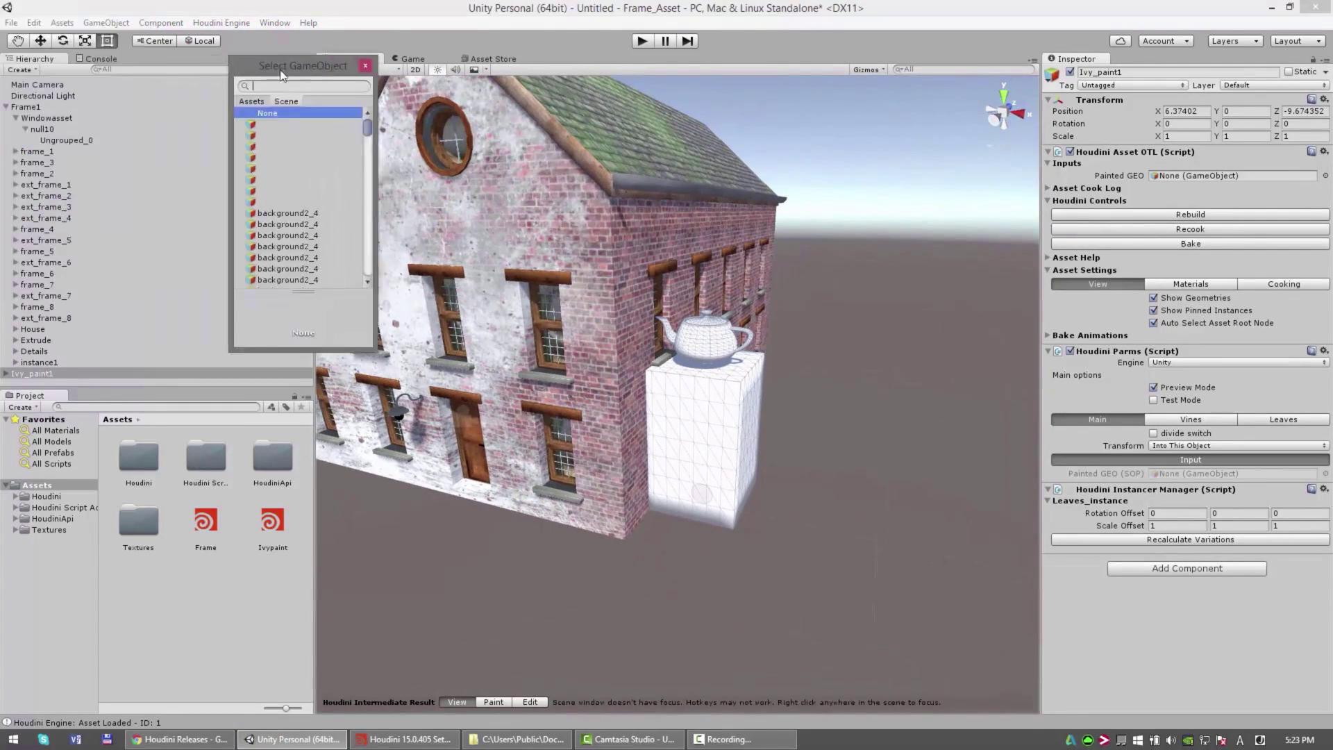
pyautogui.write('frame1')
pyautogui.doubleClick(278, 125)
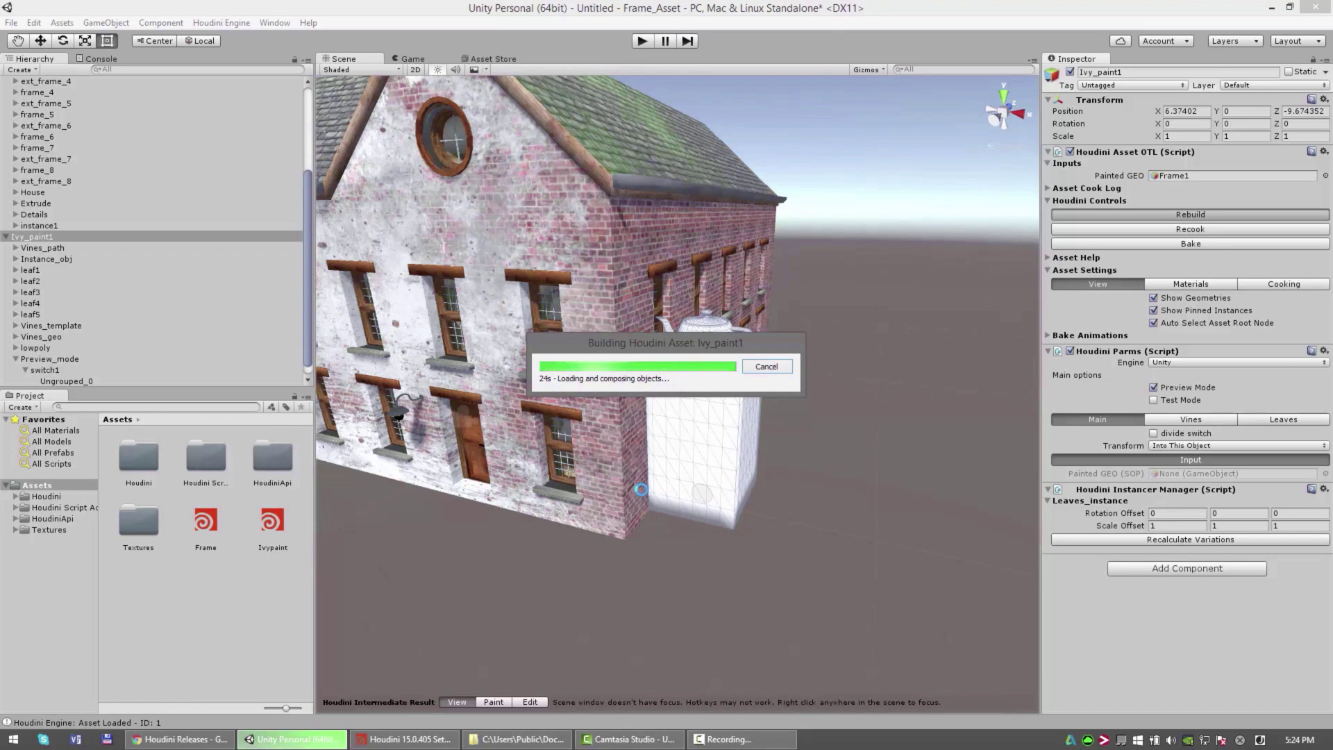
# - Deactivate the original Frame1 object so only the ivy paint geometry is displayed
pyautogui.click(28, 107)
pyautogui.moveTo(761, 269)
pyautogui.mouseDown(button='right')
pyautogui.moveTo(744, 254)
pyautogui.moveTo(750, 268)
pyautogui.mouseUp(button='right')
pyautogui.click(1070, 72)
pyautogui.keyDown('alt'); pyautogui.moveTo(833, 298); pyautogui.dragTo(798, 326); pyautogui.keyUp('alt')
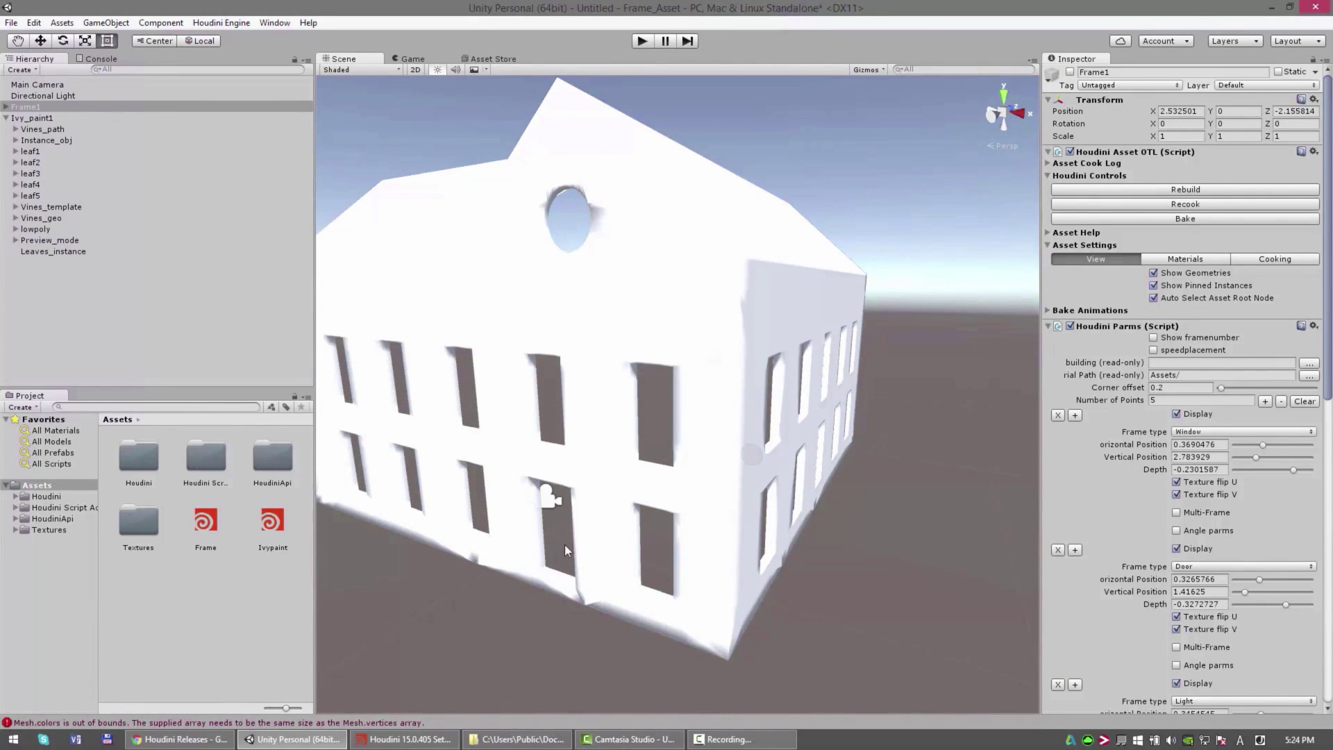
# - Fill the ivy's remesh paint attribute with 0, and paint value 1 over the front wall beside the house corner
pyautogui.moveTo(566, 546)
pyautogui.keyDown('alt'); pyautogui.mouseDown()
pyautogui.moveTo(611, 574)
pyautogui.moveTo(636, 562)
pyautogui.mouseUp(); pyautogui.keyUp('alt')
pyautogui.click(787, 321)
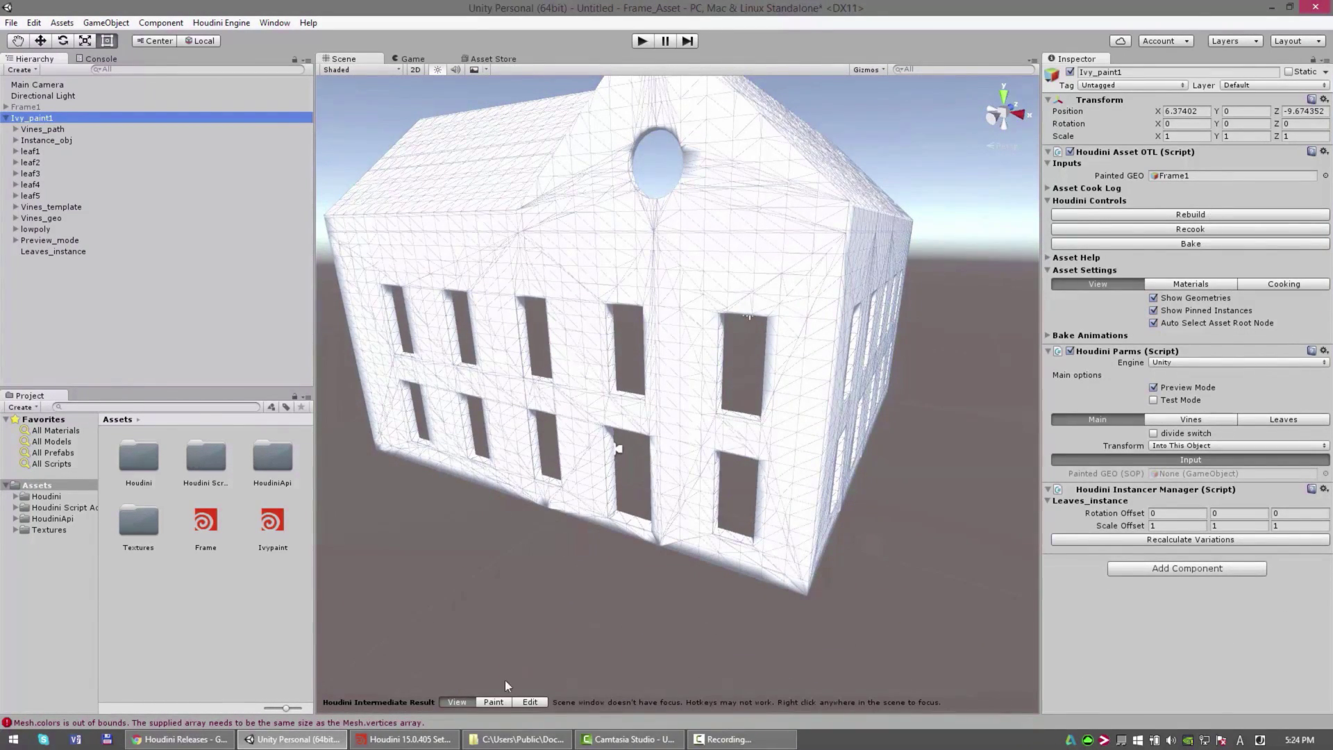
pyautogui.click(493, 702)
pyautogui.click(719, 89)
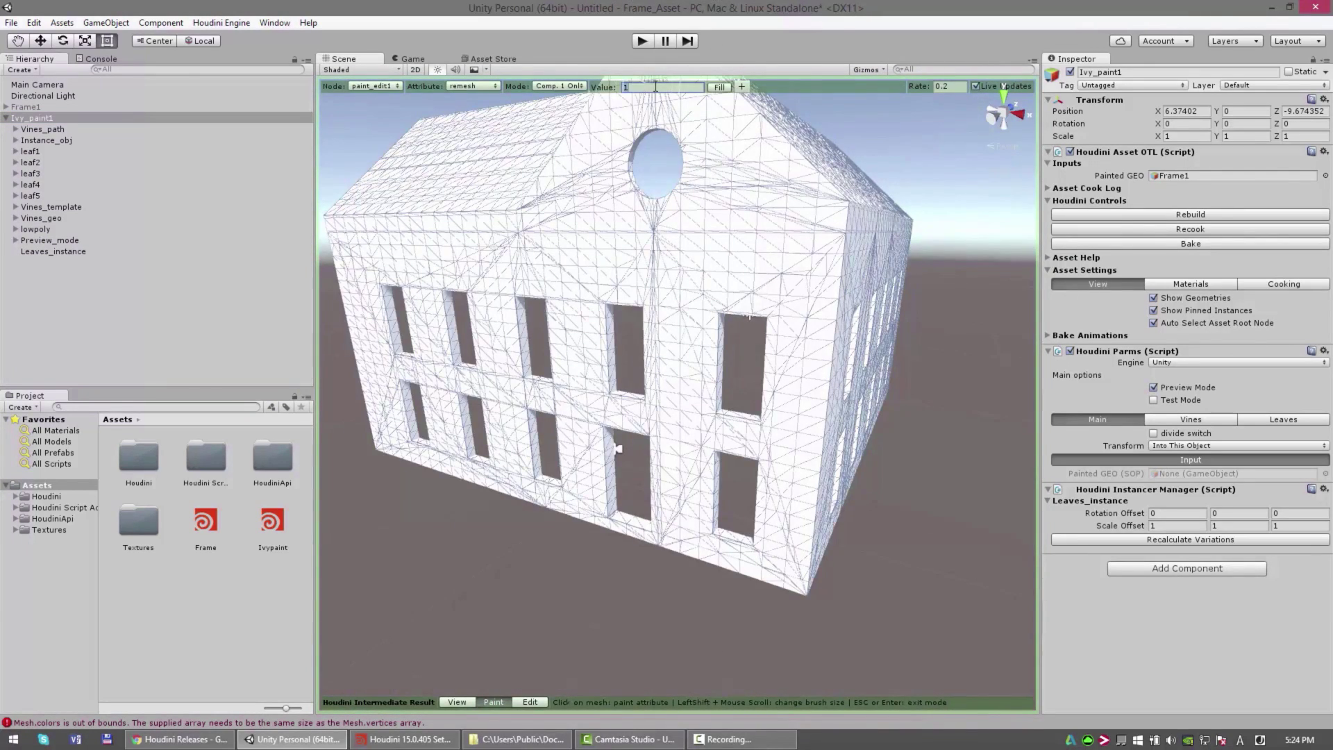
pyautogui.write('0')
pyautogui.moveTo(793, 491)
pyautogui.mouseDown()
pyautogui.moveTo(746, 528)
pyautogui.moveTo(768, 306)
pyautogui.moveTo(715, 181)
pyautogui.moveTo(680, 451)
pyautogui.moveTo(880, 499)
pyautogui.mouseUp()
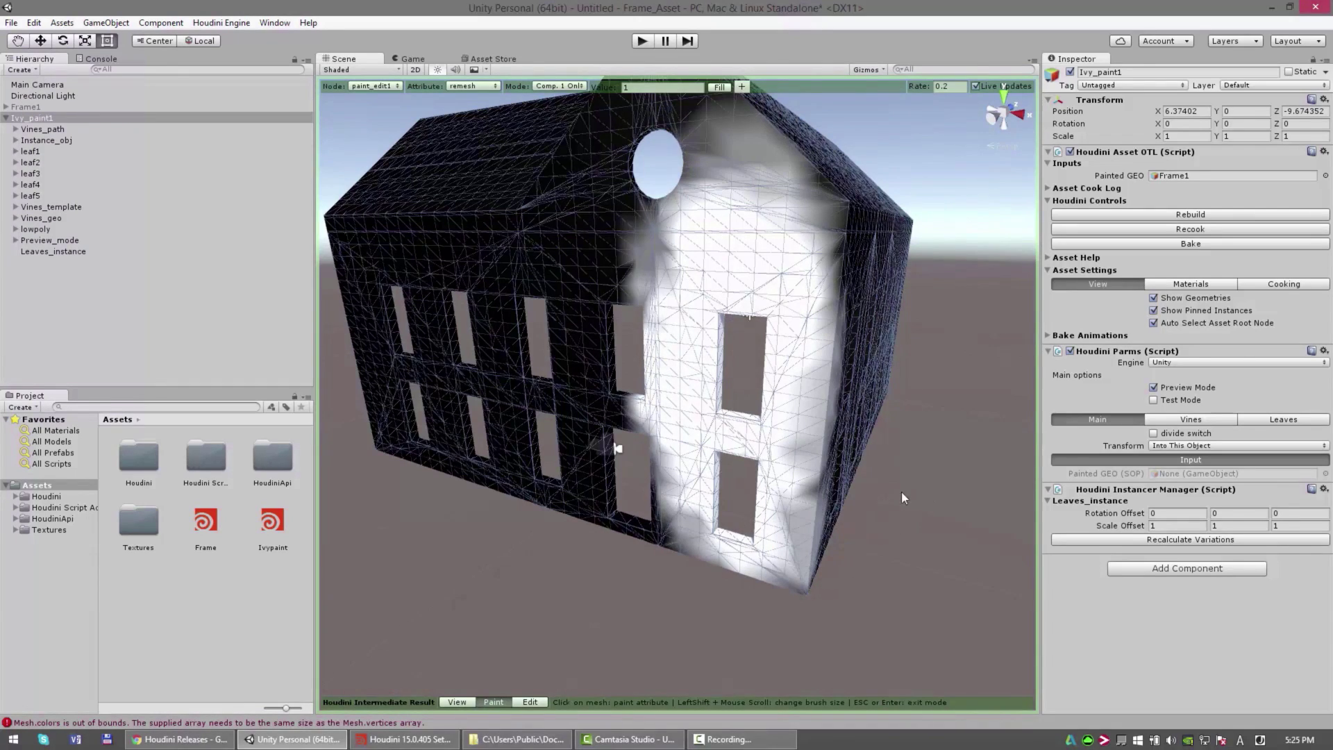
pyautogui.moveTo(946, 469); pyautogui.dragTo(906, 492)
# - Extend the ivy mask around the house corner by painting value 1 onto the side wall
pyautogui.click(453, 701)
pyautogui.keyDown('alt'); pyautogui.moveTo(799, 486); pyautogui.dragTo(660, 486); pyautogui.keyUp('alt')
pyautogui.click(493, 702)
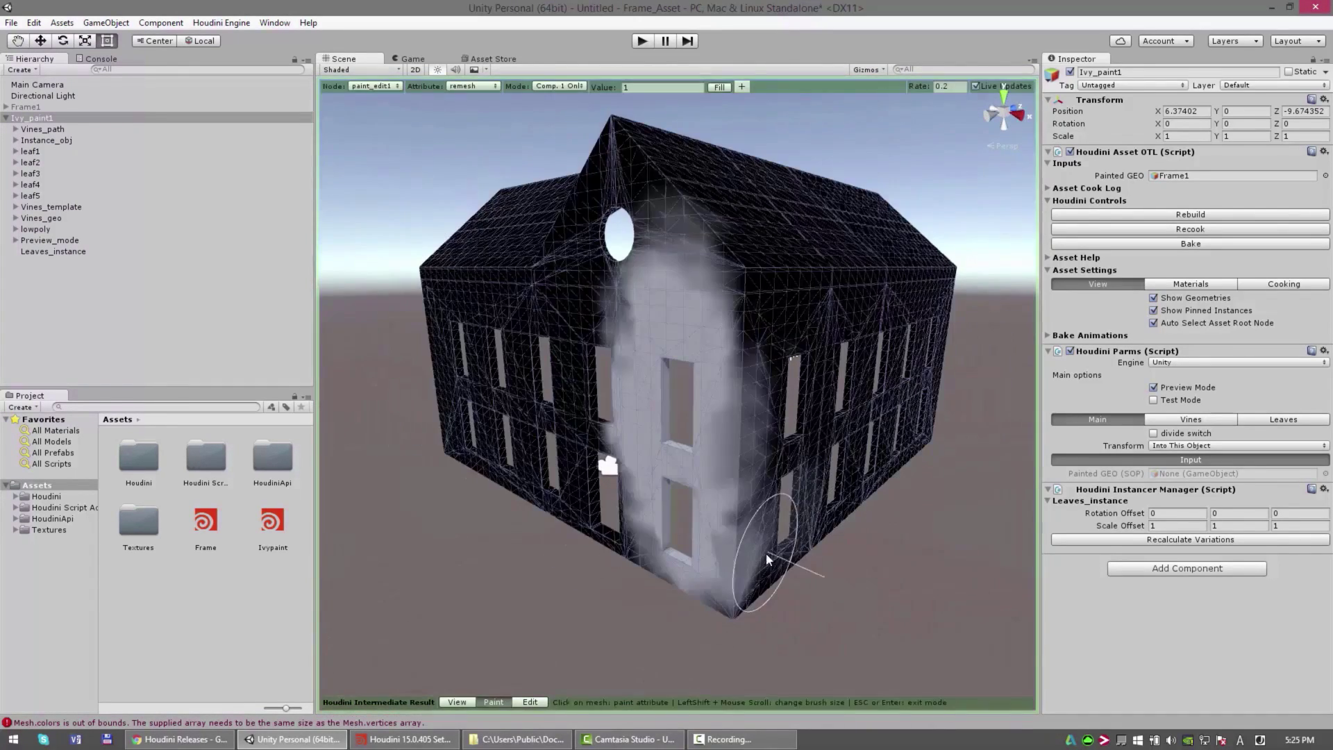
pyautogui.moveTo(759, 557)
pyautogui.mouseDown()
pyautogui.moveTo(813, 419)
pyautogui.moveTo(833, 403)
pyautogui.mouseUp()
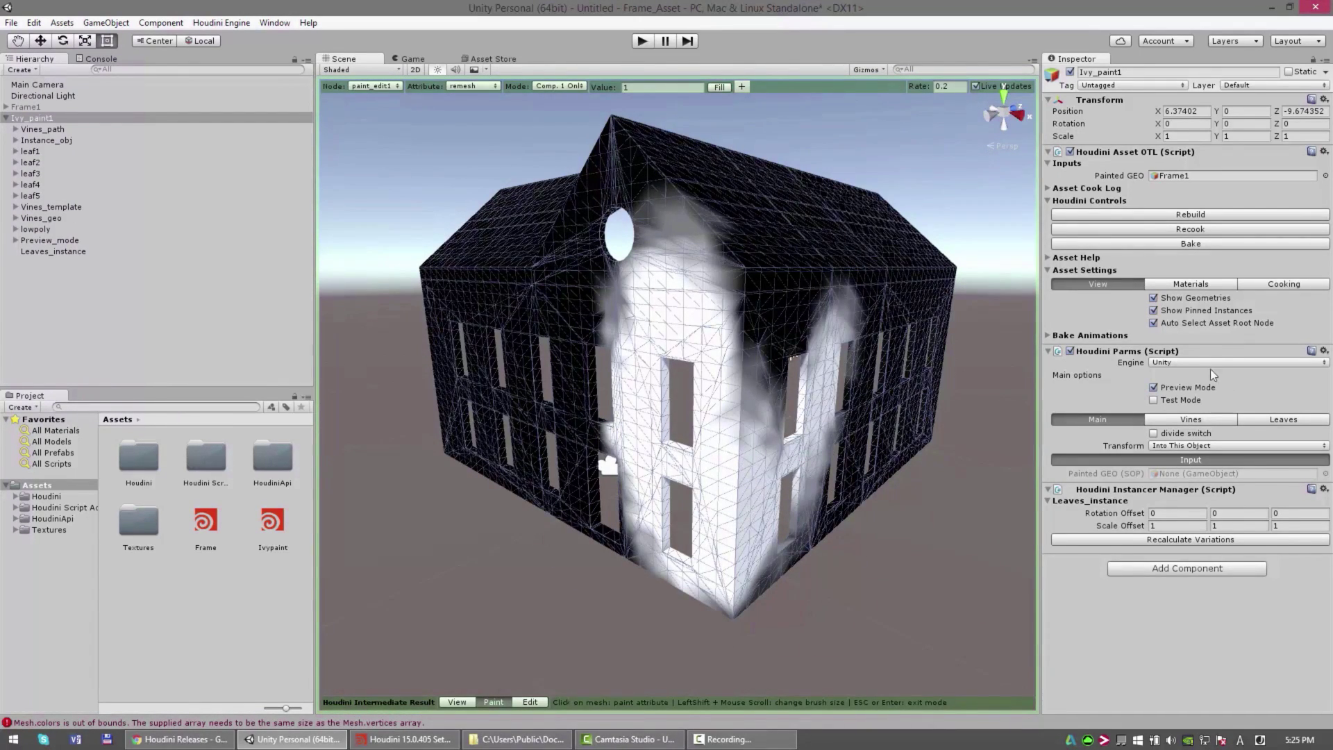
# - Turn off the ivy's Preview Mode and set the vines' Endpoints per M² to 15
pyautogui.click(1155, 388)
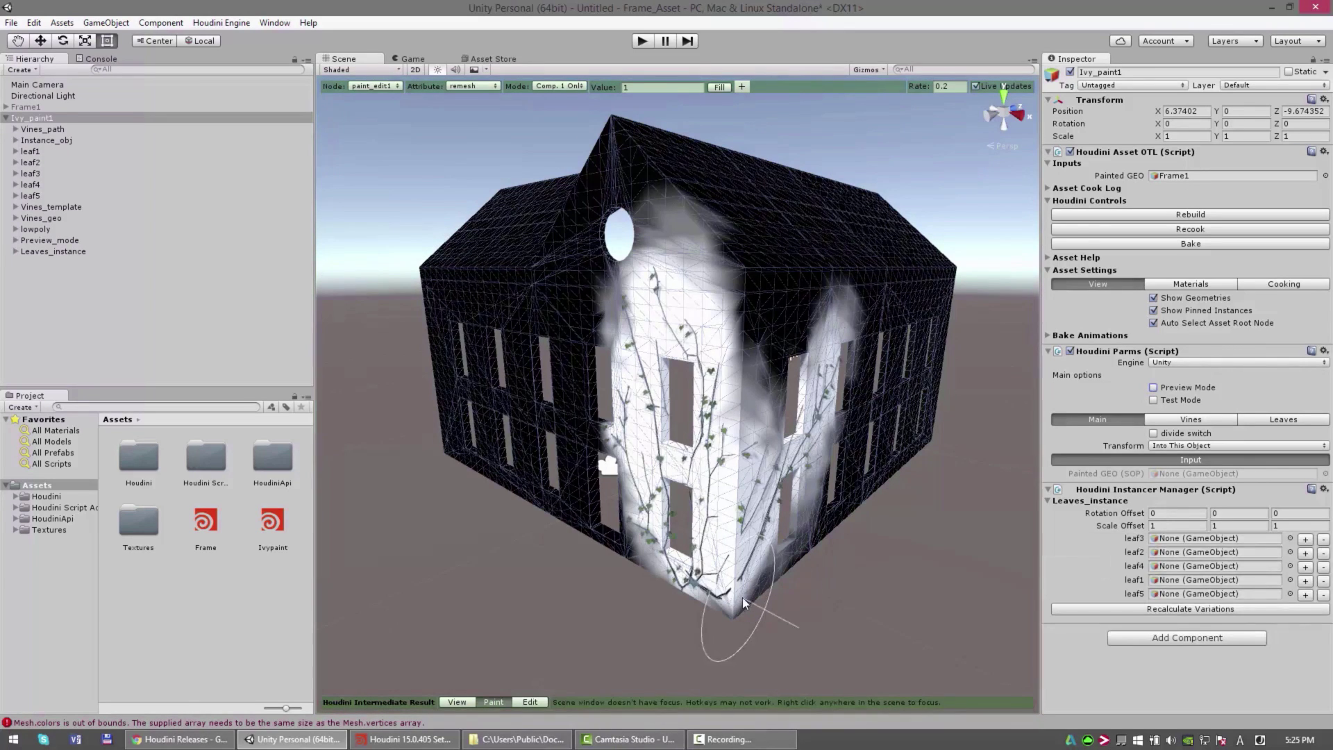
pyautogui.click(1191, 419)
pyautogui.click(1167, 469)
pyautogui.click(1161, 457)
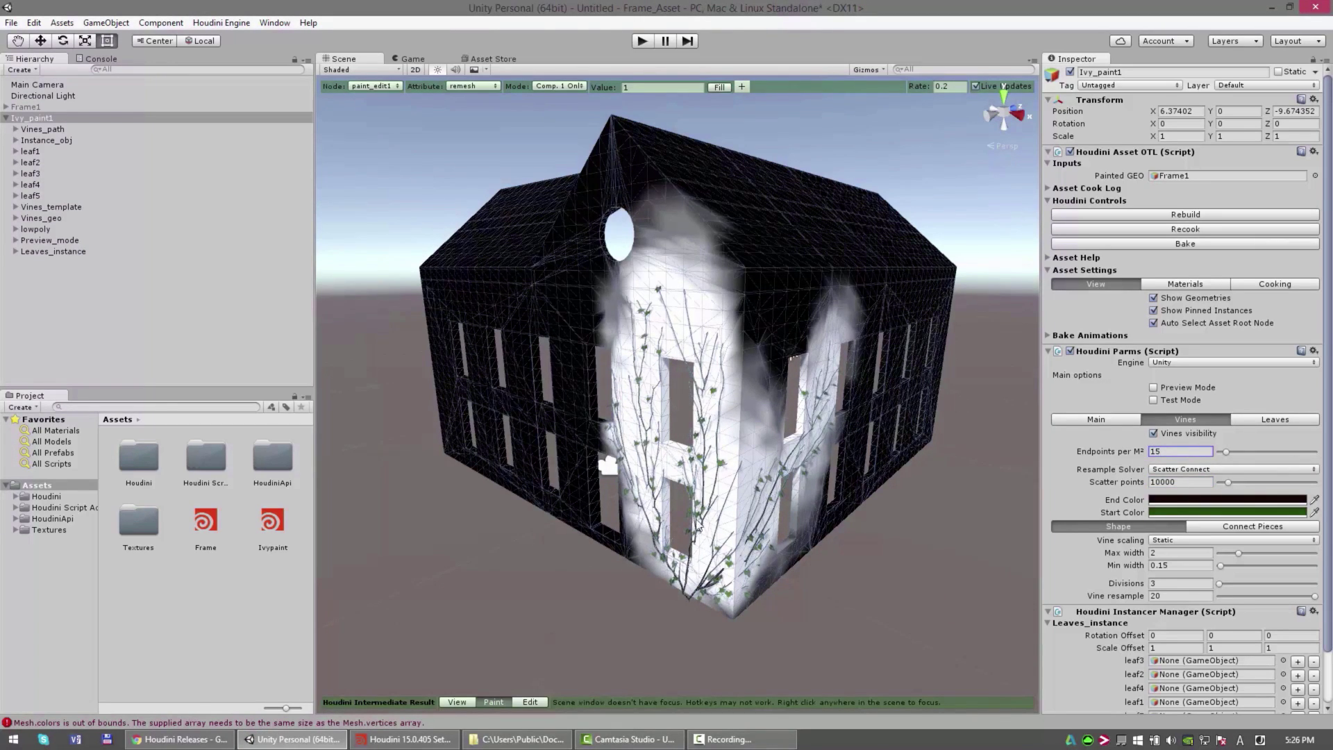
pyautogui.press('Return')
# - Adjust the ivy's leaf density and leaf size, and leave paint mode
pyautogui.click(1255, 422)
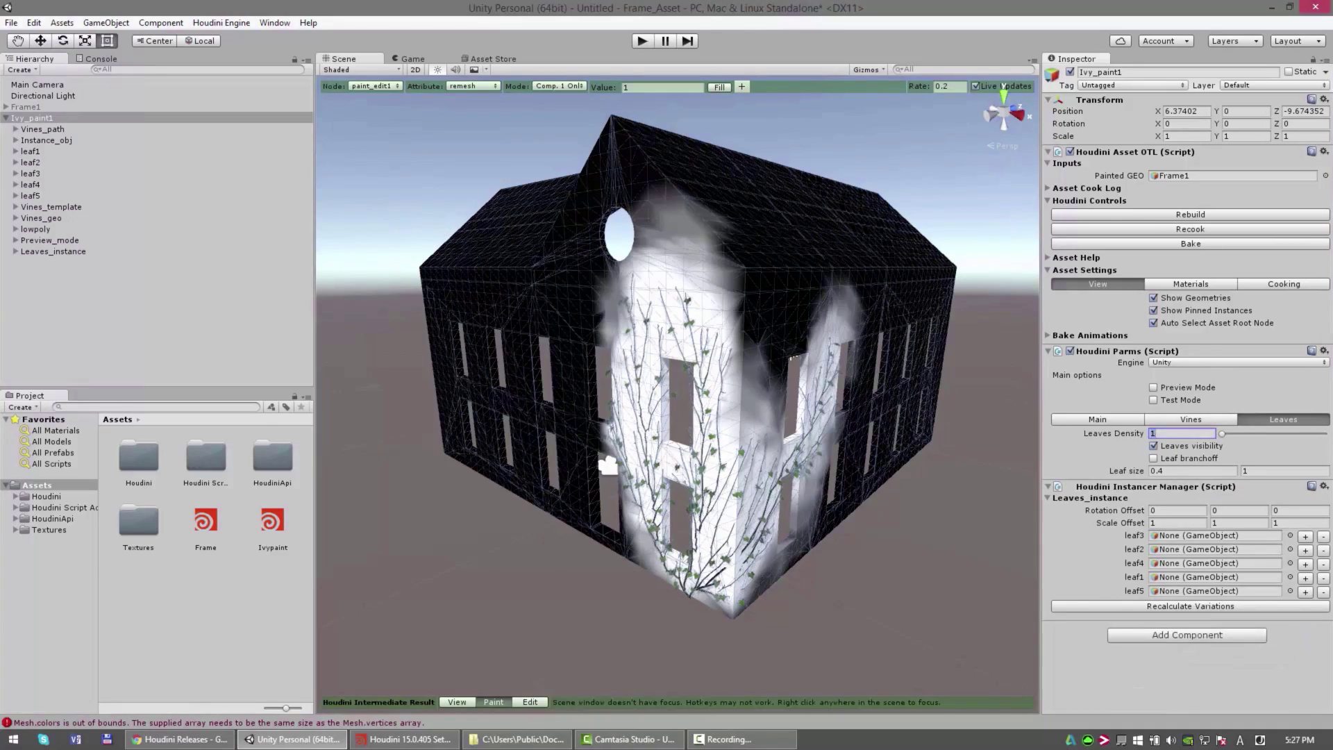
pyautogui.click(1188, 470)
pyautogui.rightClick(967, 594)
pyautogui.click(457, 702)
pyautogui.moveTo(818, 473); pyautogui.dragTo(836, 482, button='right')
# - Reactivate the Frame1 house so it is displayed together with the ivy
pyautogui.click(198, 107)
pyautogui.click(1070, 72)
pyautogui.scroll(5, 902, 354)
pyautogui.keyDown('alt'); pyautogui.moveTo(893, 376); pyautogui.dragTo(805, 244); pyautogui.keyUp('alt')
pyautogui.scroll(-5, 924, 313)
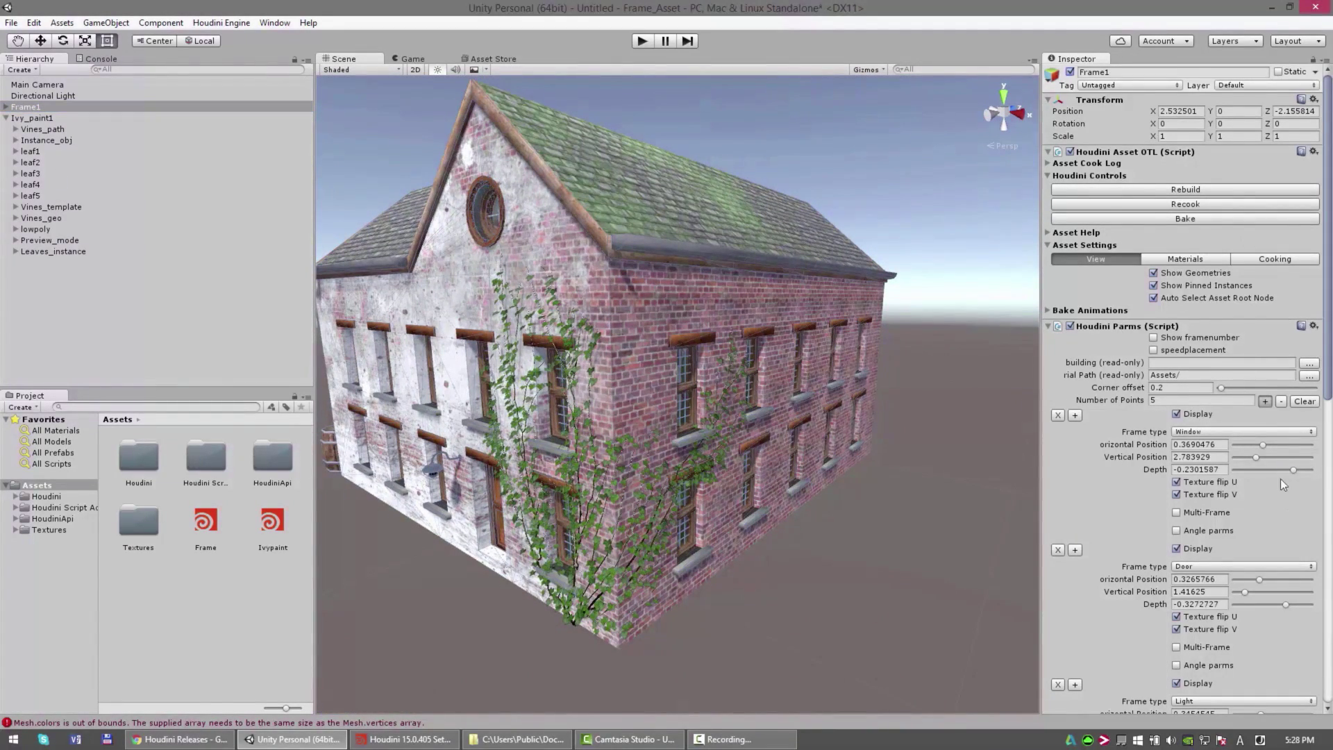
# - Place a balcony frame on the side wall at about 0.09 horizontally and 2.82 vertically, enable its angle parameters and adjust its scale
pyautogui.scroll(-10, 1253, 444)
pyautogui.click(1235, 450)
pyautogui.moveTo(1250, 448); pyautogui.dragTo(1256, 461)
pyautogui.click(1243, 535)
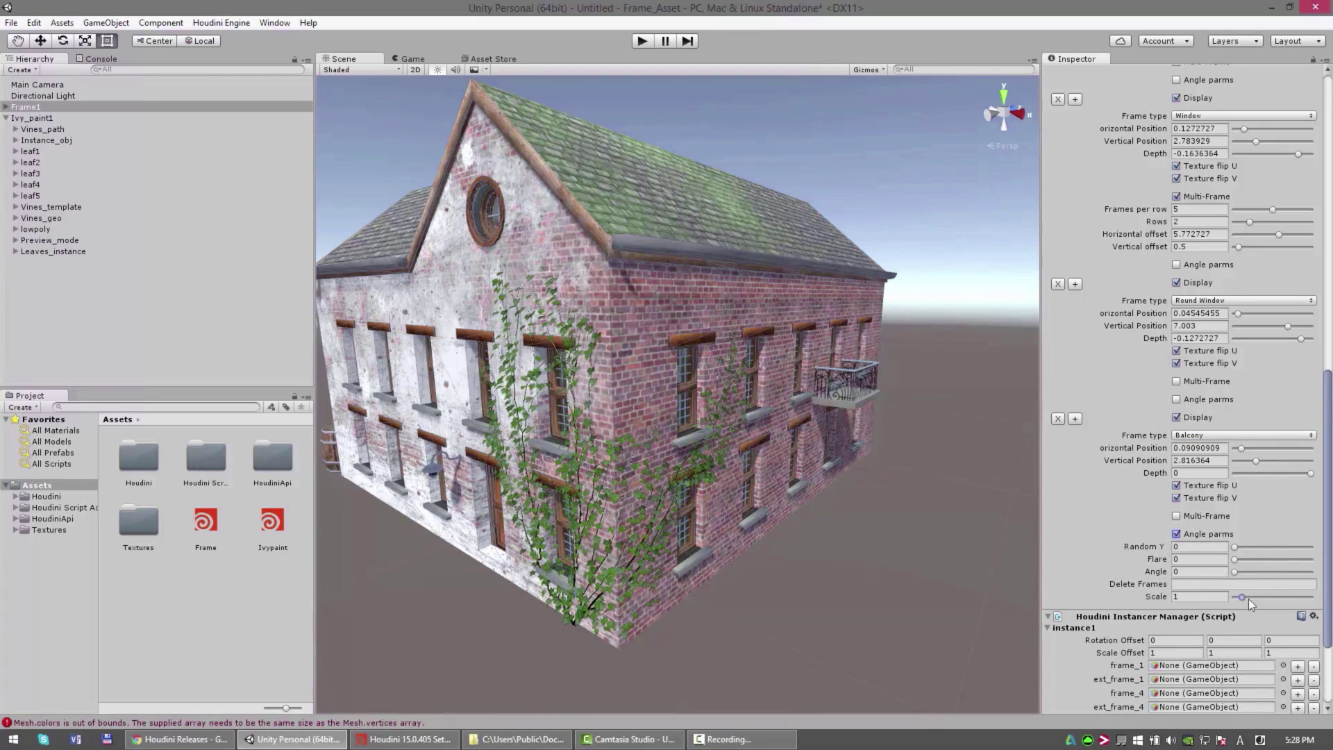
pyautogui.moveTo(1243, 596); pyautogui.dragTo(1241, 596)
pyautogui.keyDown('alt'); pyautogui.moveTo(754, 513); pyautogui.dragTo(828, 514); pyautogui.keyUp('alt')
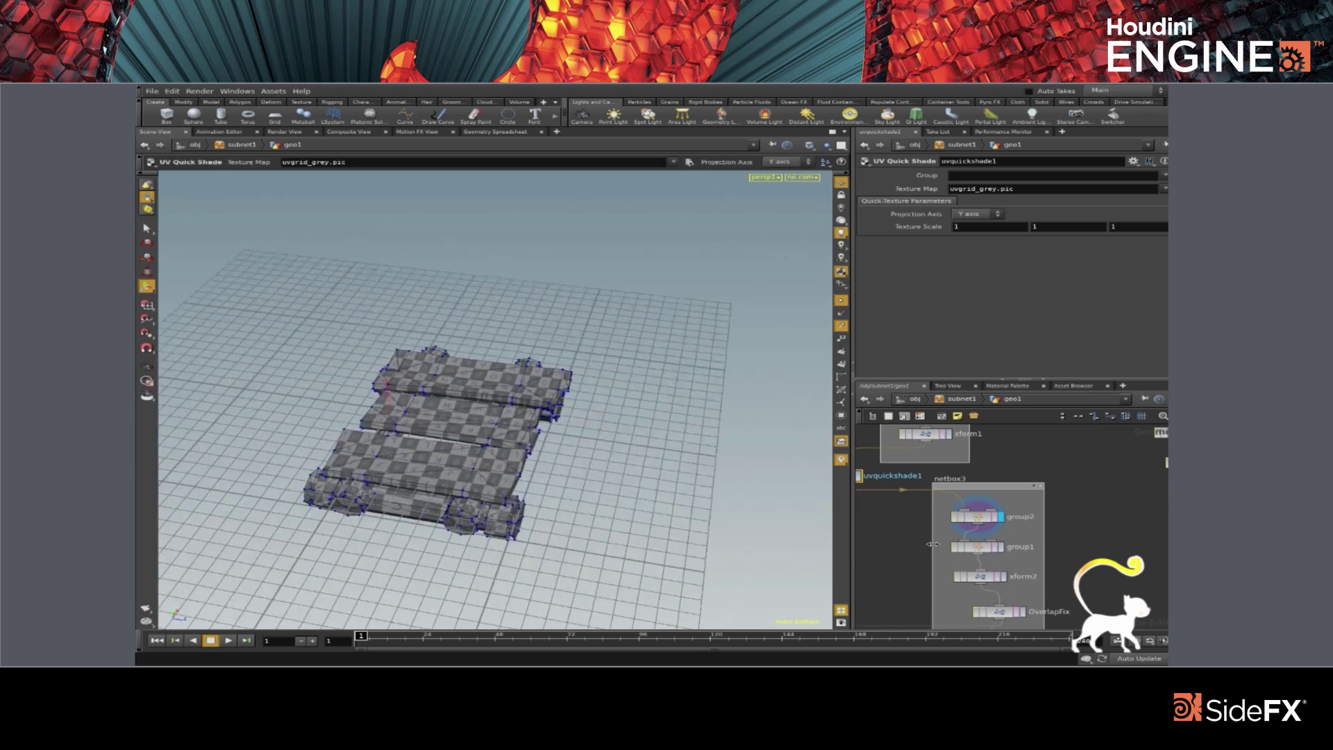
# - Display the wood bridge's group and transform nodes in the Houdini network, and adjust the asset's Bridge Sample distance
pyautogui.click(1001, 546)
pyautogui.moveTo(977, 535)
pyautogui.mouseDown(button='middle')
pyautogui.moveTo(1024, 547)
pyautogui.moveTo(1014, 565)
pyautogui.moveTo(996, 527)
pyautogui.mouseUp(button='middle')
pyautogui.click(1023, 530)
pyautogui.click(1025, 560)
pyautogui.click(996, 530)
pyautogui.click(971, 519)
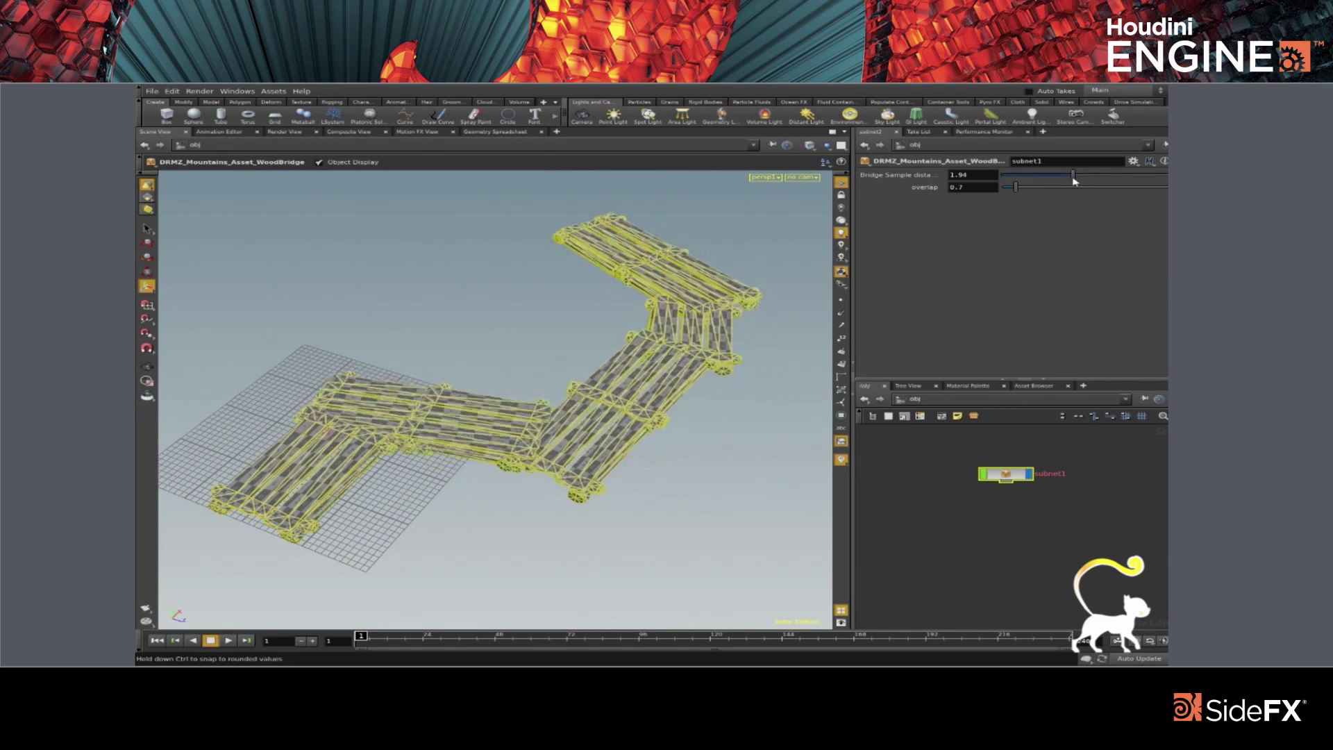
pyautogui.moveTo(1075, 182); pyautogui.dragTo(1069, 182)
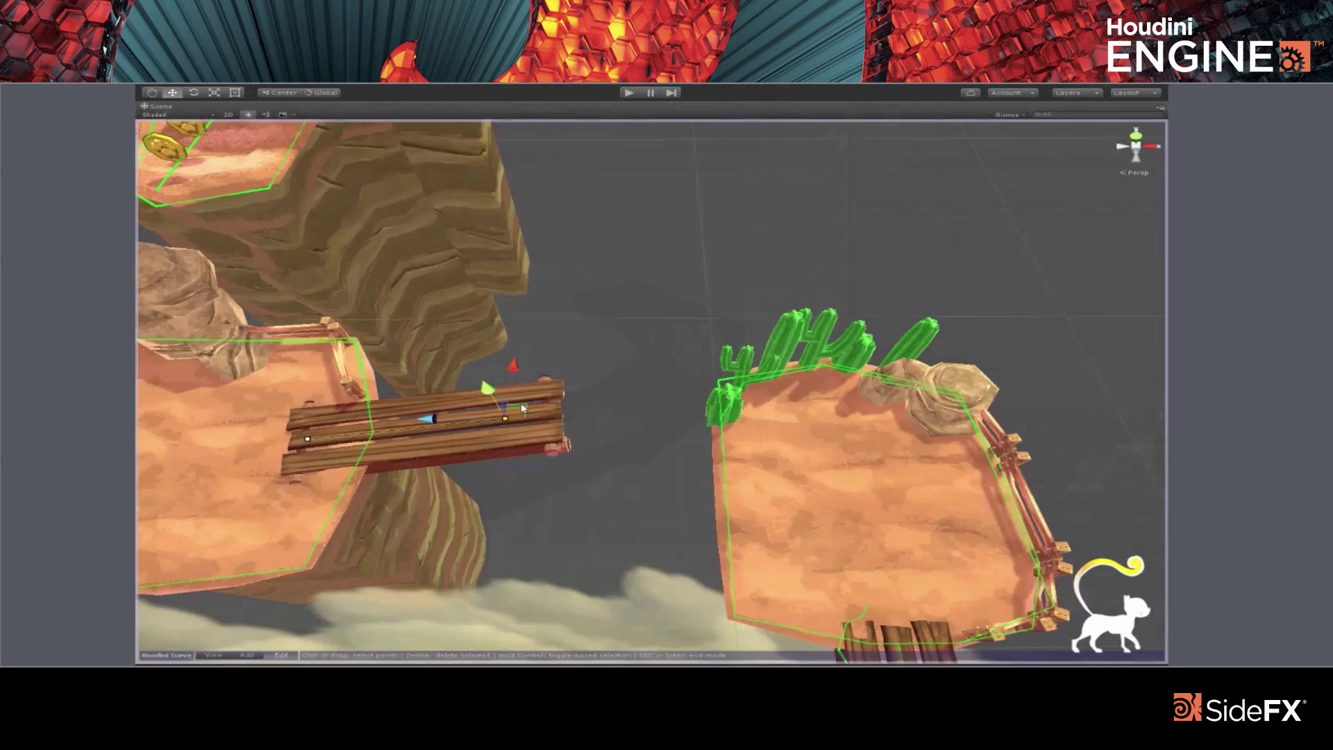
# - Stretch the wood bridge across to the far island in Unity and bend it with two inserted curve points
pyautogui.moveTo(522, 408); pyautogui.dragTo(1017, 467)
pyautogui.keyDown('shift'); pyautogui.click(647, 452); pyautogui.keyUp('shift')
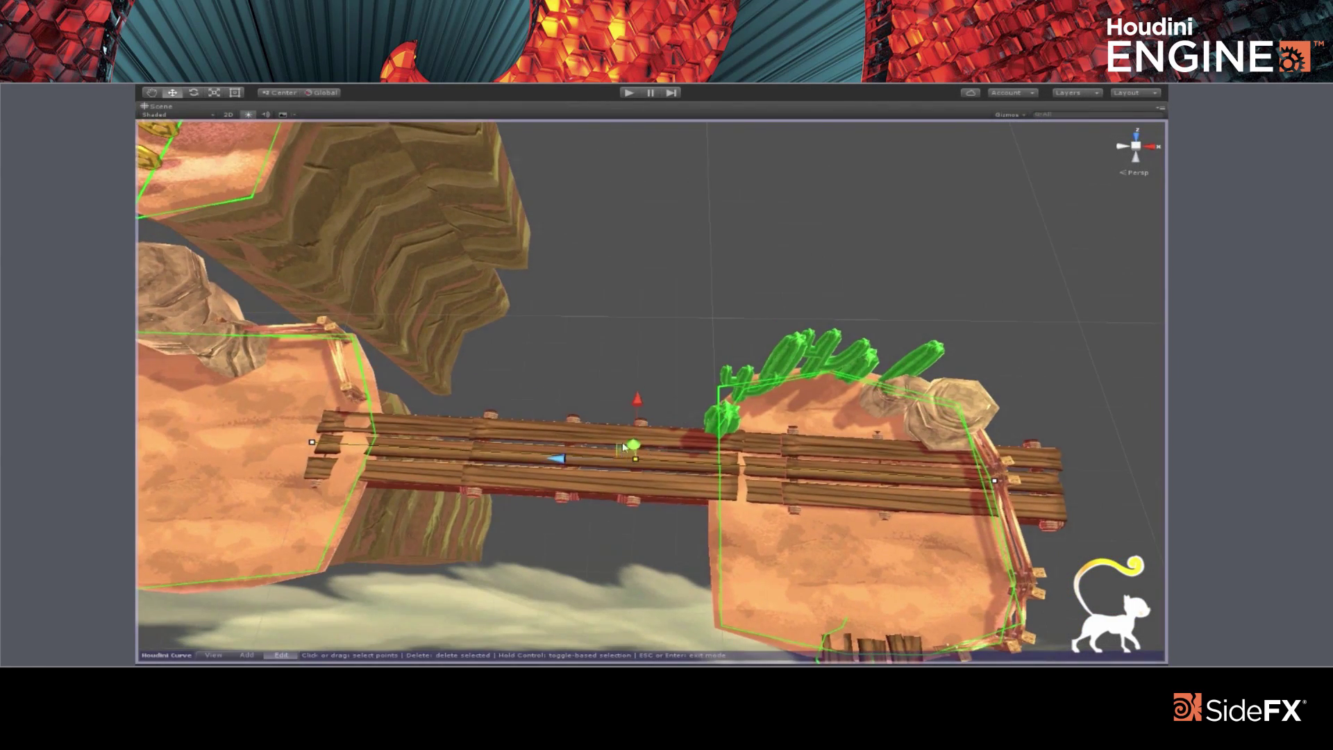
pyautogui.moveTo(623, 448); pyautogui.dragTo(617, 243)
pyautogui.keyDown('shift'); pyautogui.click(502, 330); pyautogui.keyUp('shift')
pyautogui.moveTo(519, 323); pyautogui.dragTo(486, 445)
# - Insert further curve points to route the wood bridge around the cactus island, and adjust the asset's parameters
pyautogui.keyDown('shift'); pyautogui.click(762, 336); pyautogui.keyUp('shift')
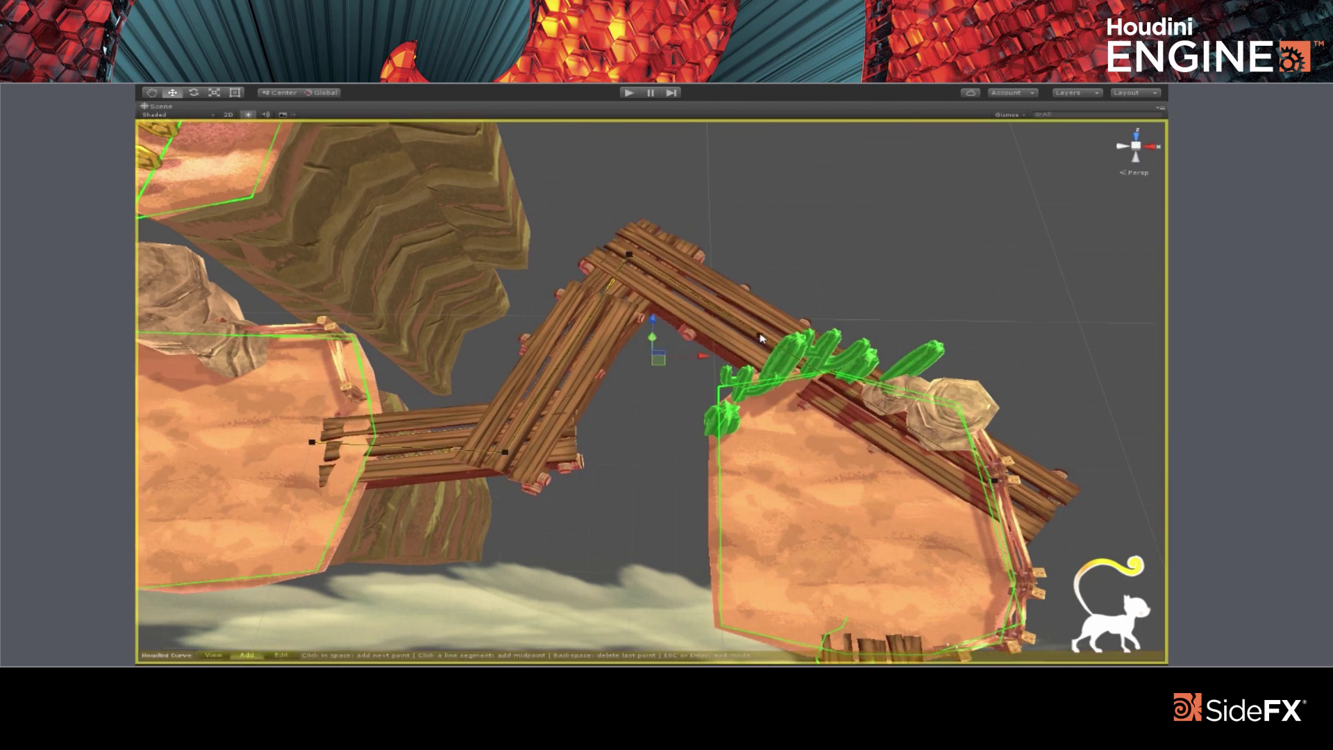
pyautogui.keyDown('alt'); pyautogui.moveTo(743, 338); pyautogui.dragTo(945, 264); pyautogui.keyUp('alt')
pyautogui.moveTo(972, 384); pyautogui.dragTo(1111, 479)
pyautogui.moveTo(875, 266); pyautogui.dragTo(944, 274)
pyautogui.keyDown('shift'); pyautogui.click(701, 263); pyautogui.keyUp('shift')
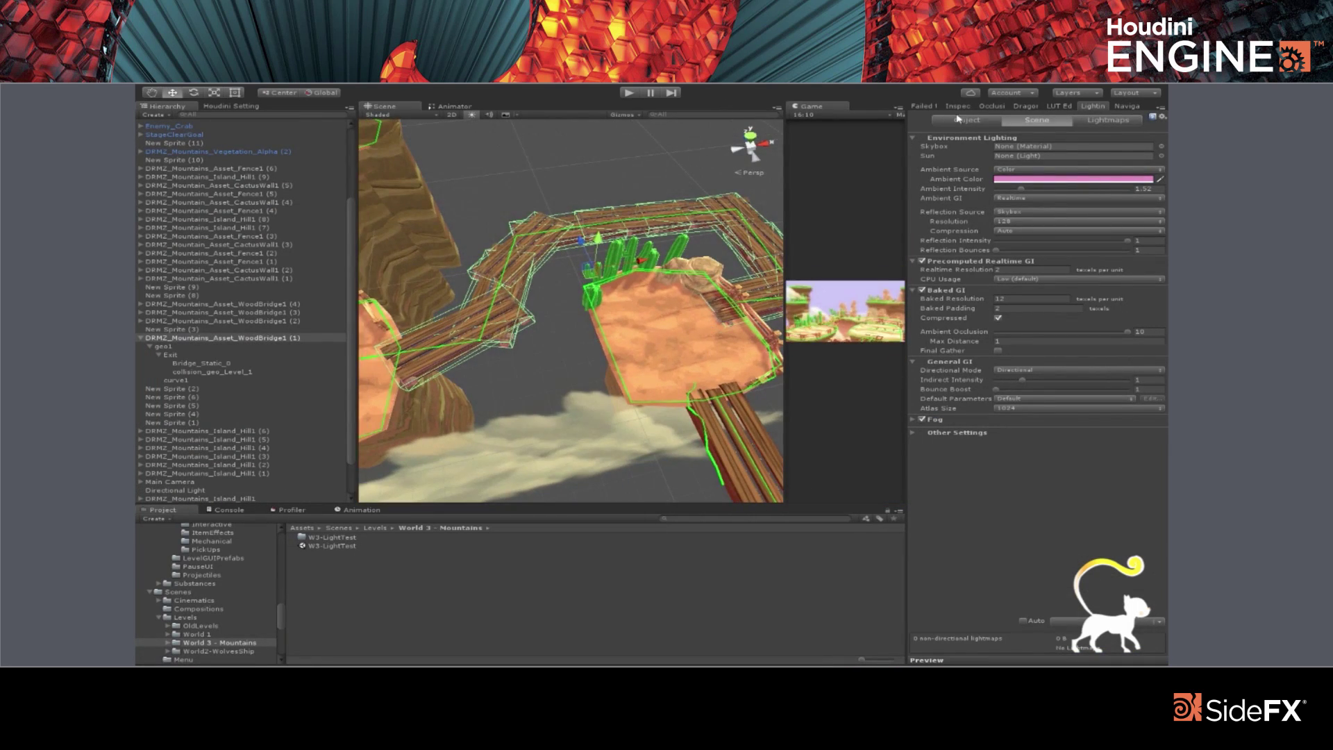
pyautogui.click(957, 106)
pyautogui.moveTo(1119, 320); pyautogui.dragTo(1145, 314)
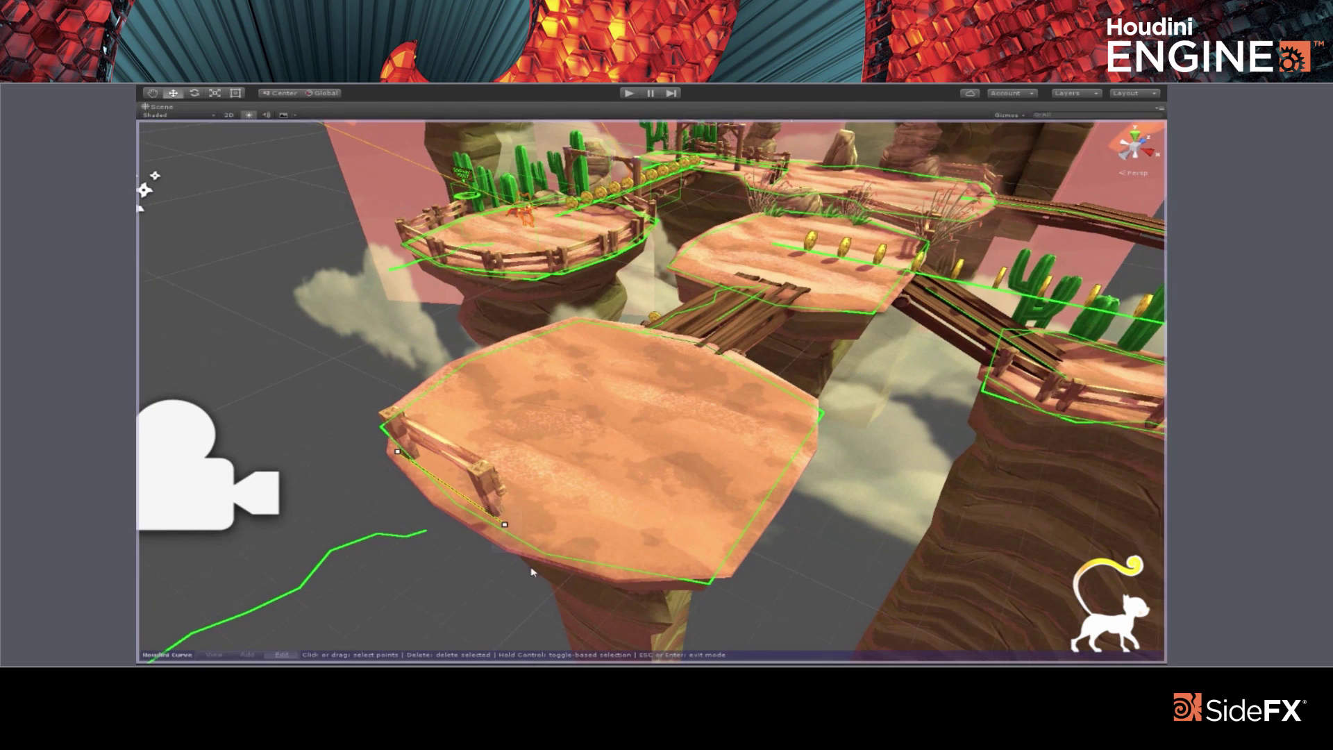
# - Move the fence curve's end point across to the island's opposite rim and add another point beside it
pyautogui.press('s')
pyautogui.click(503, 524)
pyautogui.moveTo(505, 525); pyautogui.dragTo(809, 479)
pyautogui.press('a')
pyautogui.click(764, 413)
pyautogui.press('s')
pyautogui.click(765, 415)
# - Insert two midpoints in the fence curve and pull them out to the island's front rim
pyautogui.press('a')
pyautogui.click(716, 464)
pyautogui.press('s')
pyautogui.moveTo(715, 478); pyautogui.dragTo(736, 564)
pyautogui.press('a')
pyautogui.click(620, 520)
pyautogui.press('s')
pyautogui.moveTo(621, 525); pyautogui.dragTo(594, 573)
# - Insert one more midpoint to follow the island's near rim, reposition the fence's start point and finish editing the curve
pyautogui.press('a')
pyautogui.click(501, 513)
pyautogui.press('s')
pyautogui.moveTo(501, 518); pyautogui.dragTo(449, 517)
pyautogui.moveTo(355, 416); pyautogui.dragTo(419, 460)
pyautogui.keyDown('alt'); pyautogui.moveTo(462, 555); pyautogui.dragTo(268, 498); pyautogui.keyUp('alt')
pyautogui.press('Escape')
pyautogui.click(375, 448)
pyautogui.keyDown('alt'); pyautogui.moveTo(496, 348); pyautogui.dragTo(734, 216); pyautogui.keyUp('alt')
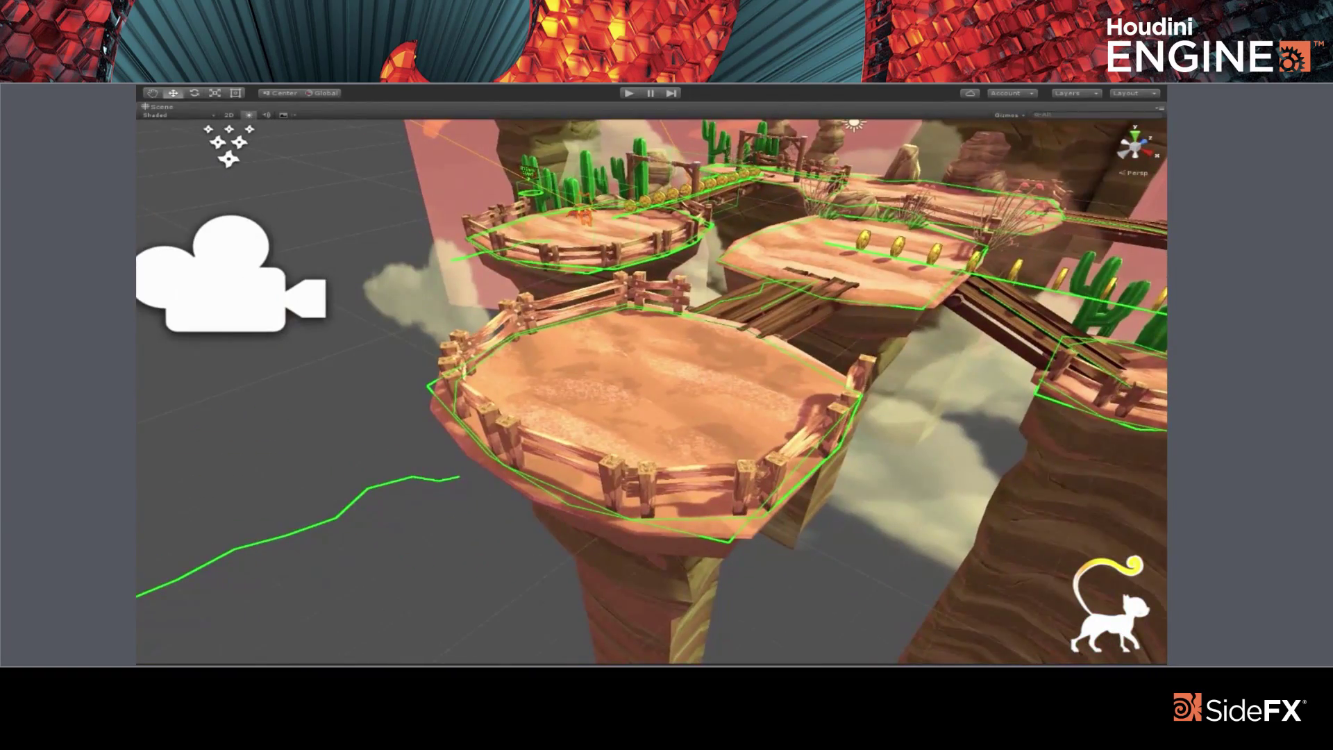